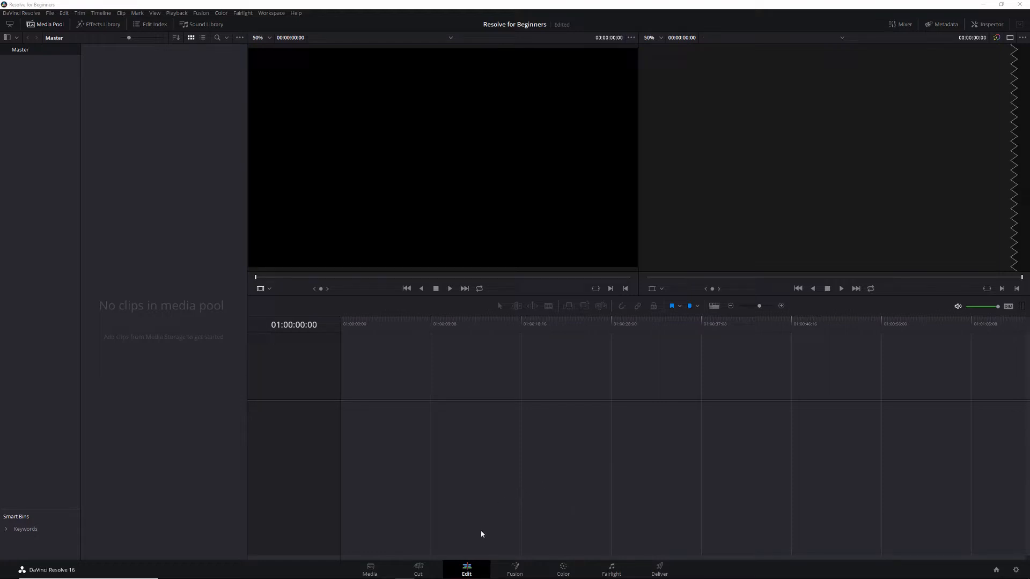
- Set the project's timeline frame rate and playback frame rate to 29.97 frames per second and save the project settings
{"action": "mouse_move", "coordinate": [474, 577]}
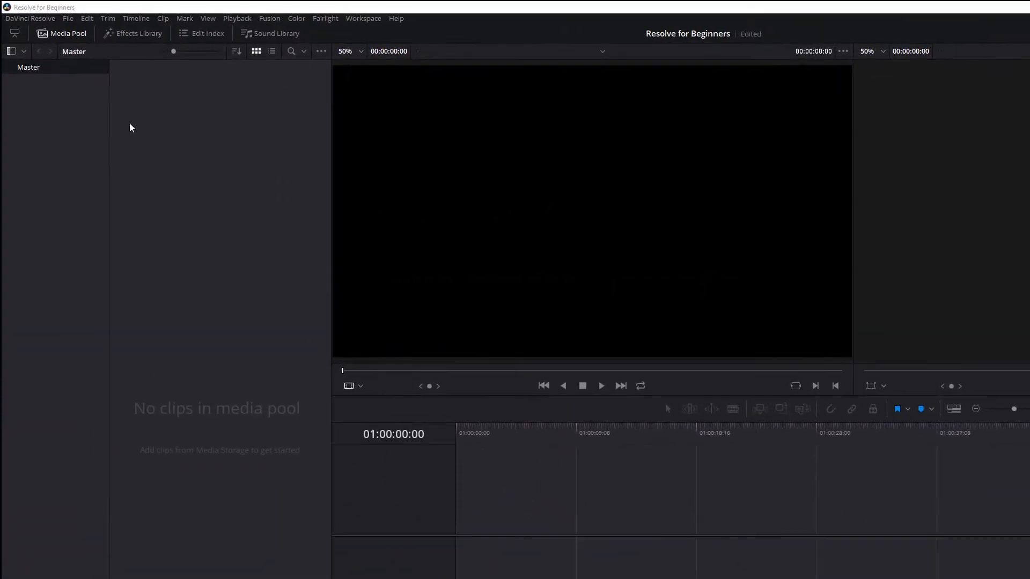
{"action": "left_click", "coordinate": [71, 18]}
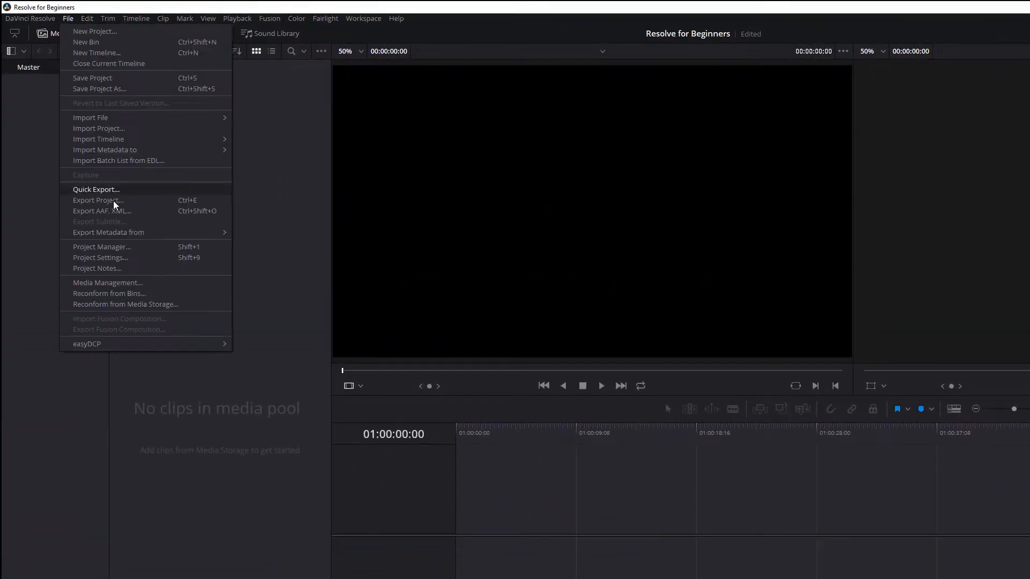
{"action": "left_click", "coordinate": [113, 255]}
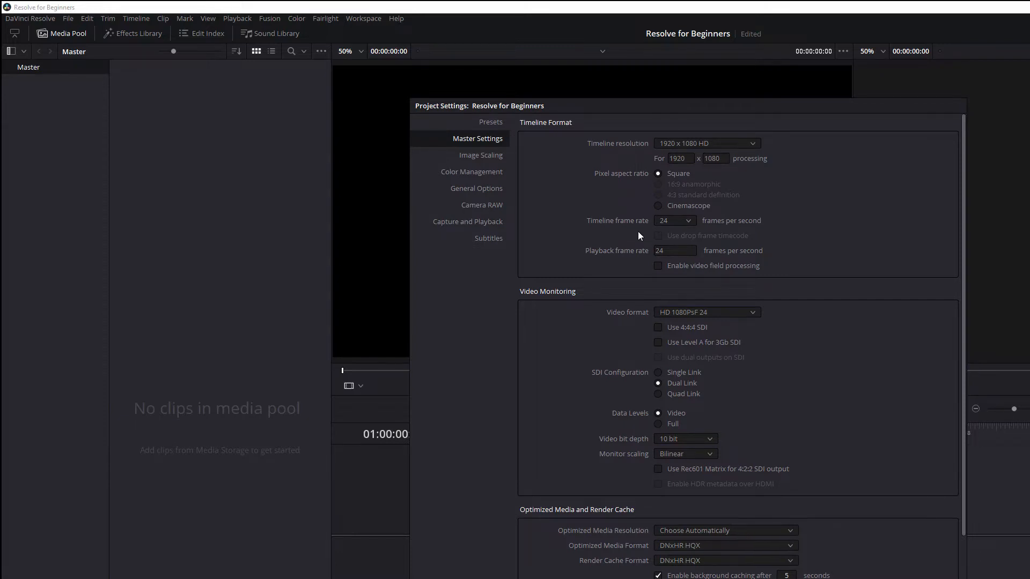
{"action": "left_click", "coordinate": [682, 222]}
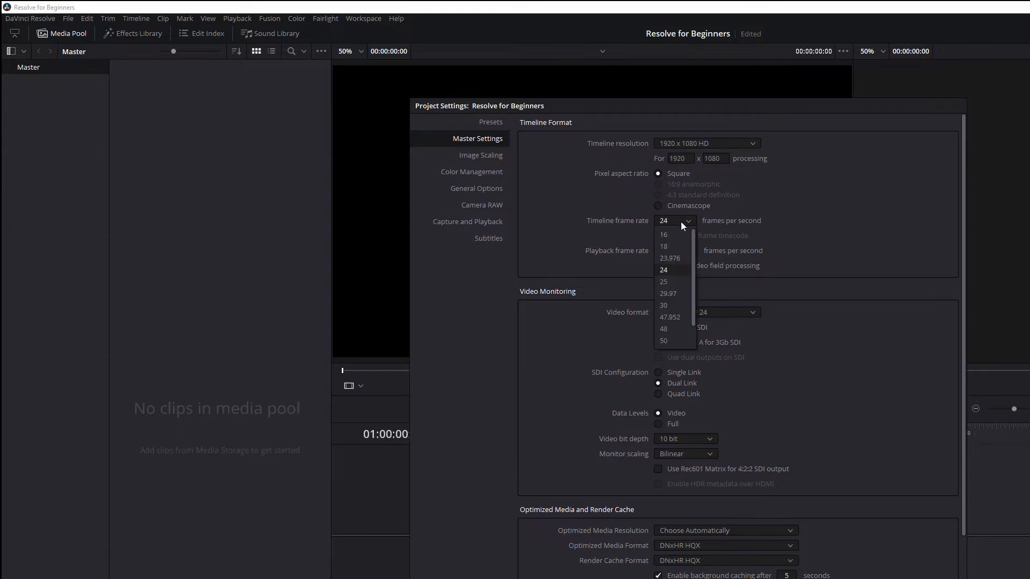
{"action": "left_click", "coordinate": [674, 294]}
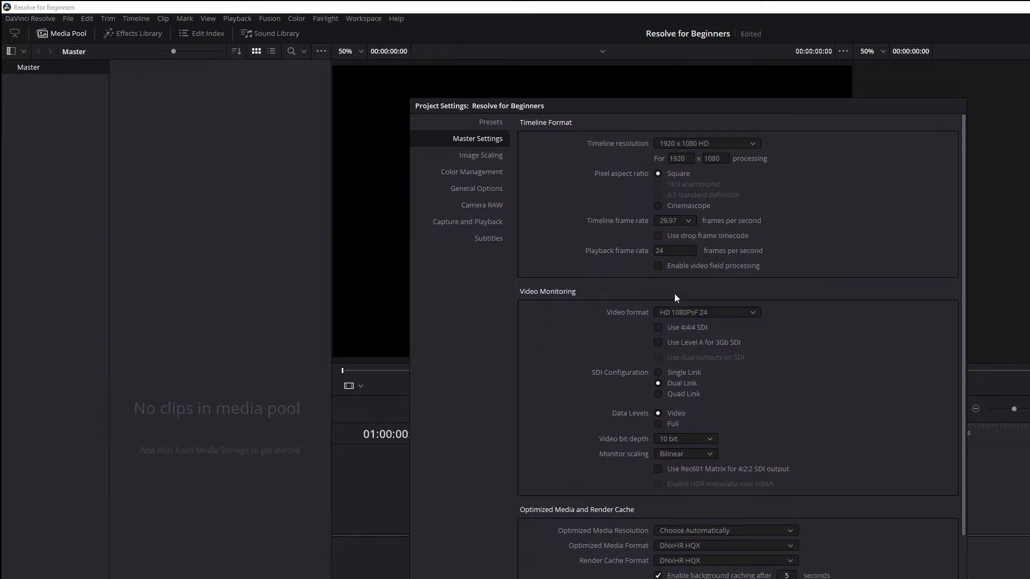
{"action": "left_click", "coordinate": [660, 250]}
{"action": "key", "text": "BackSpace"}
{"action": "key", "text": "BackSpace"}
{"action": "type", "text": "29.97"}
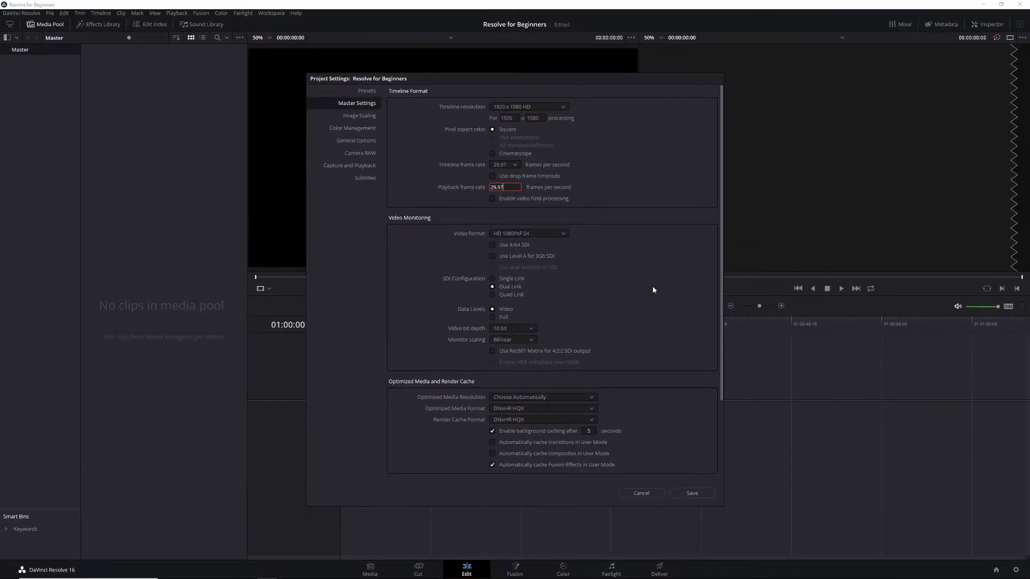
{"action": "left_click", "coordinate": [691, 493]}
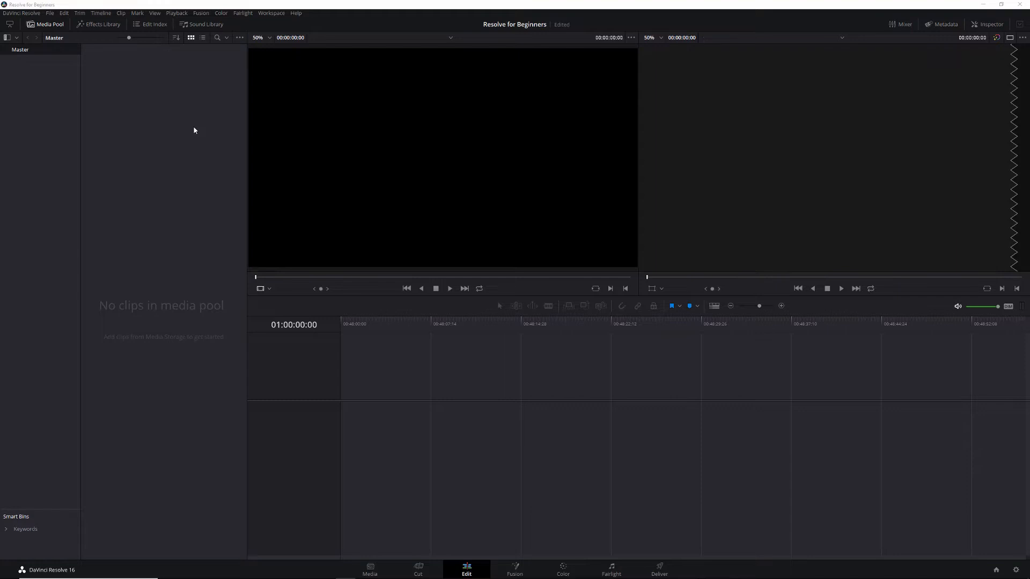
- Import DJI_0074.MP4, DJI_0080.MP4 and the Eye of the Storm MP3 from the Intro to Resolve 16 folder into the media pool
{"action": "right_click", "coordinate": [158, 127]}
{"action": "left_click", "coordinate": [192, 182]}
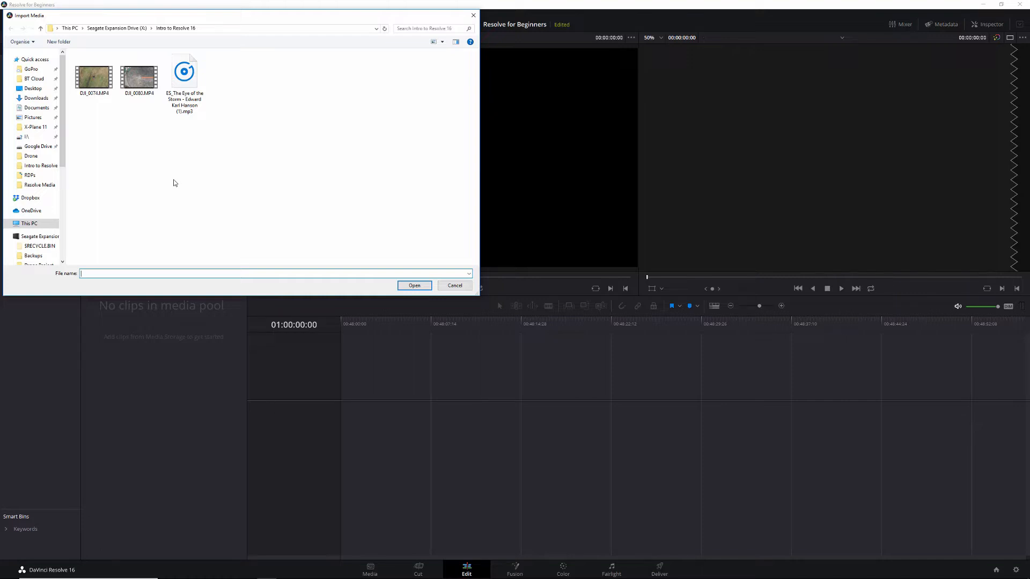
{"action": "left_click", "coordinate": [94, 76]}
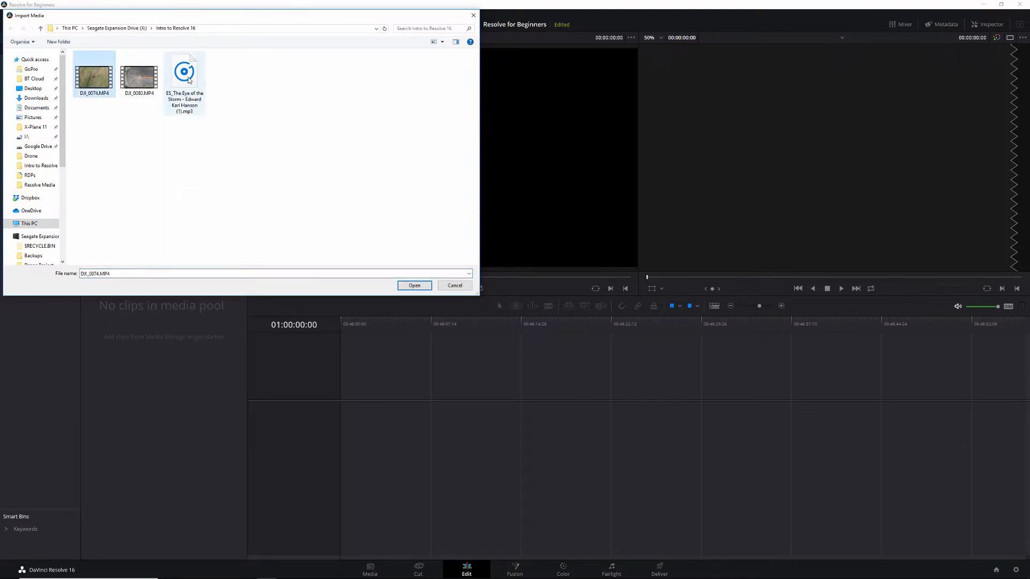
{"action": "left_click", "coordinate": [194, 79], "text": "shift"}
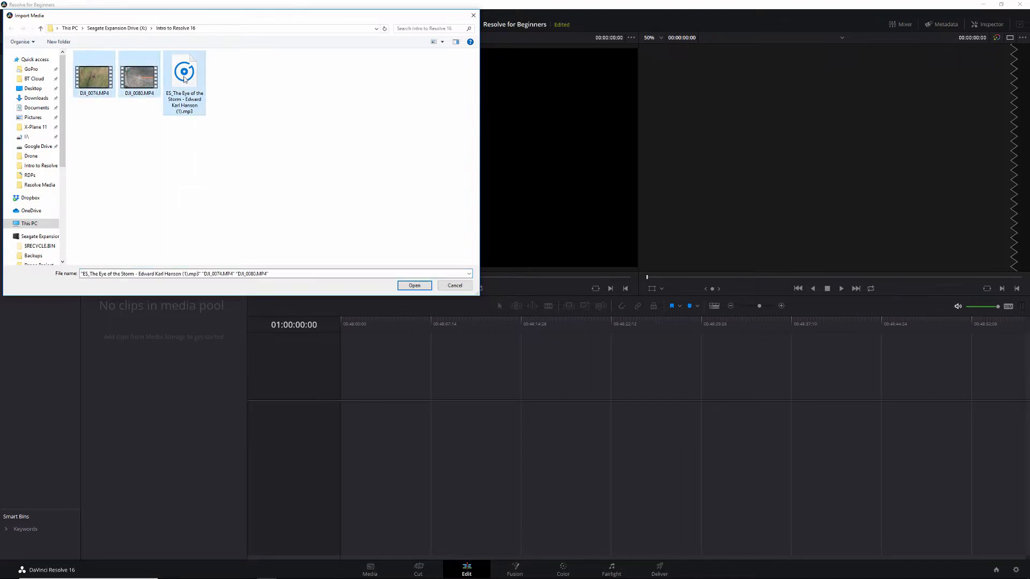
{"action": "left_click", "coordinate": [411, 287]}
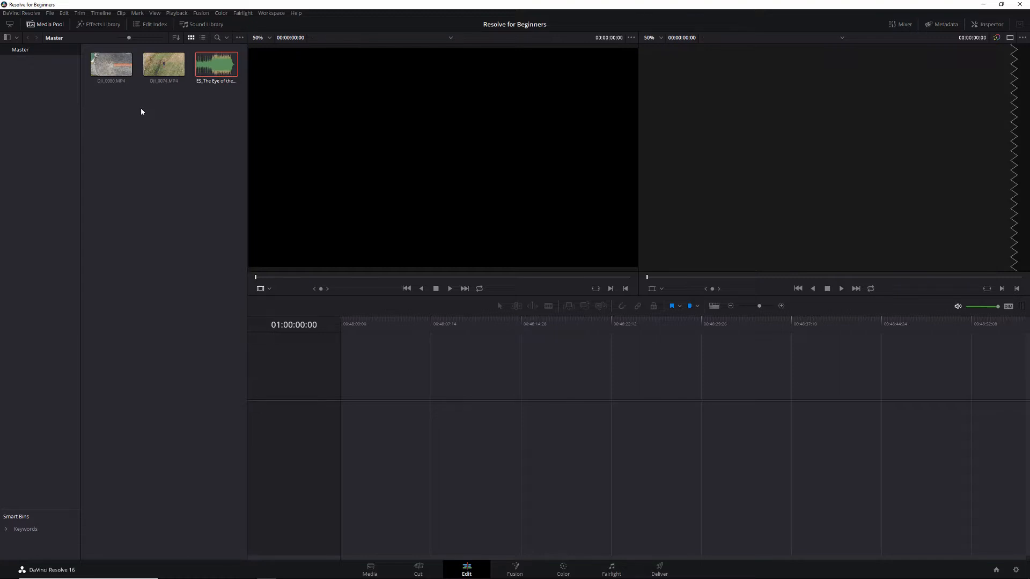
- Open the project settings again for review
{"action": "left_click", "coordinate": [49, 15]}
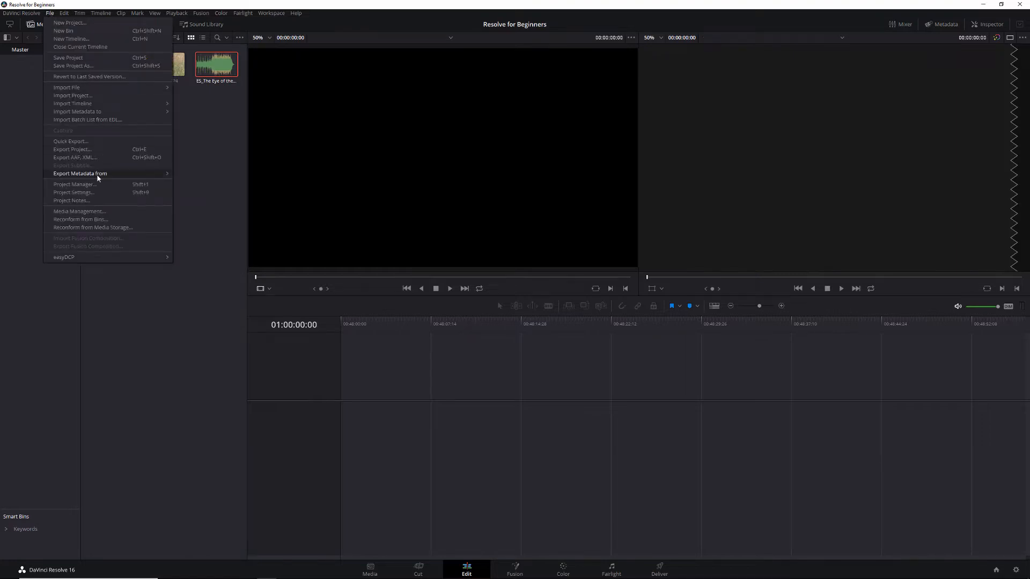
{"action": "left_click", "coordinate": [97, 192]}
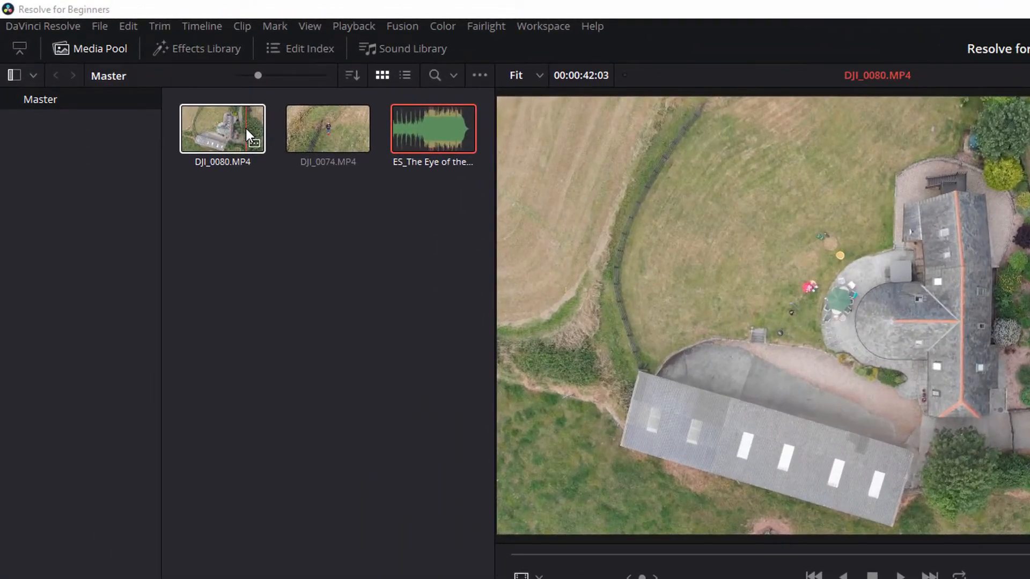
- Load DJI_0080.MP4 into the source viewer and scrub back through it to the first frame
{"action": "left_click", "coordinate": [245, 128]}
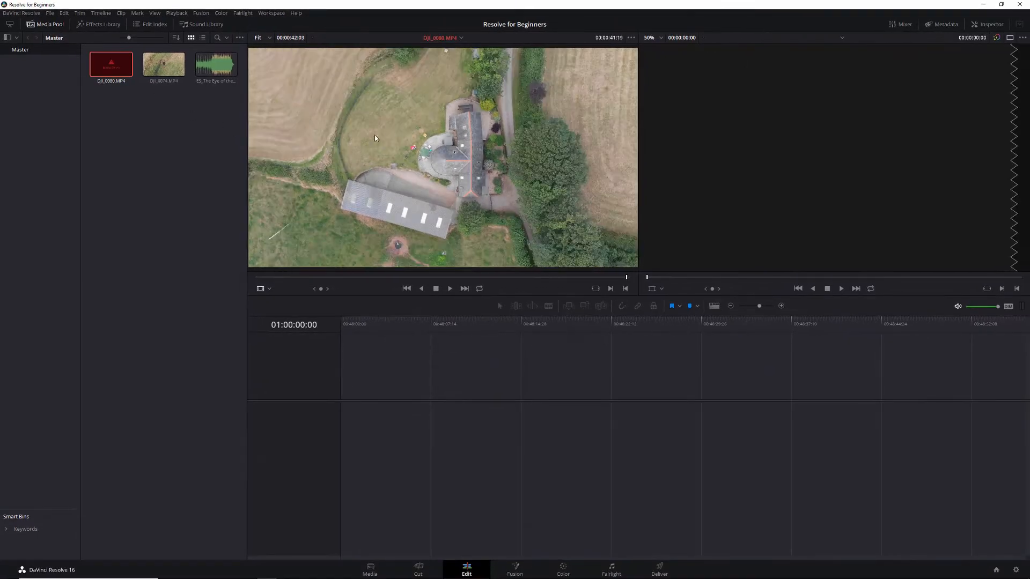
{"action": "left_click_drag", "start_coordinate": [463, 206], "coordinate": [432, 214]}
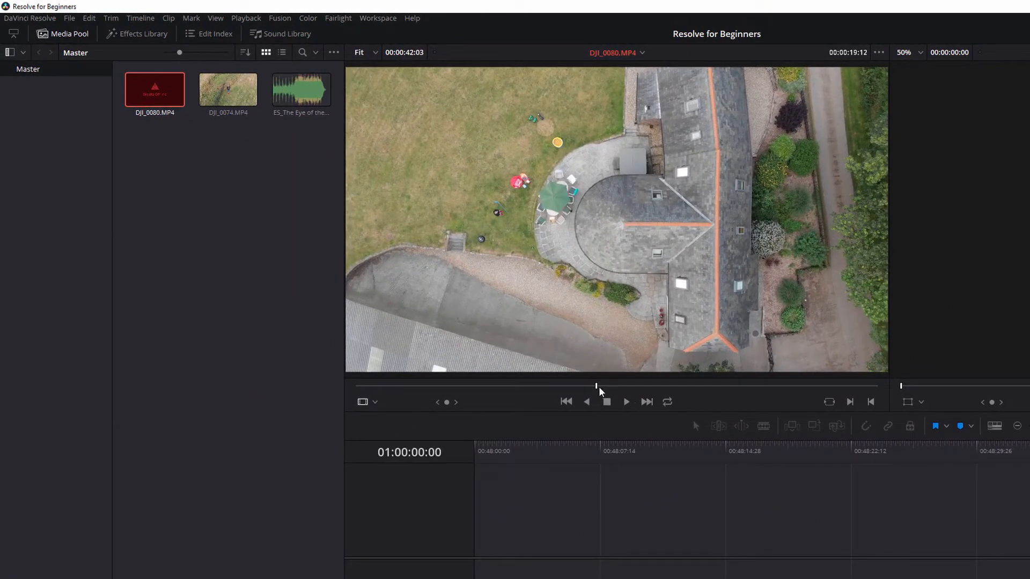
{"action": "left_click_drag", "start_coordinate": [597, 388], "coordinate": [335, 383]}
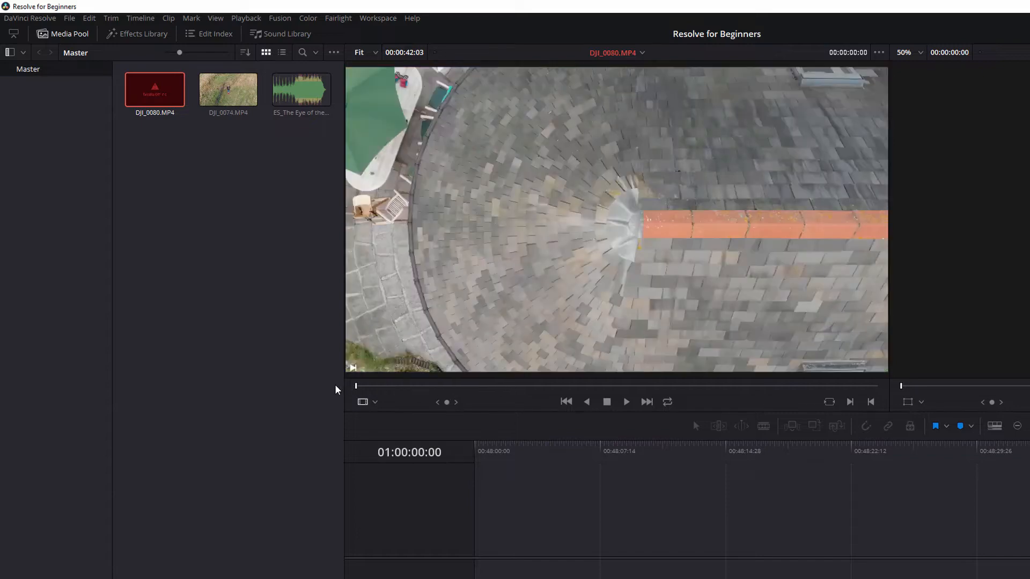
- Preview DJI_0080.MP4 playing forward and in reverse, and jump to its last frame and back to its first
{"action": "left_click", "coordinate": [627, 402]}
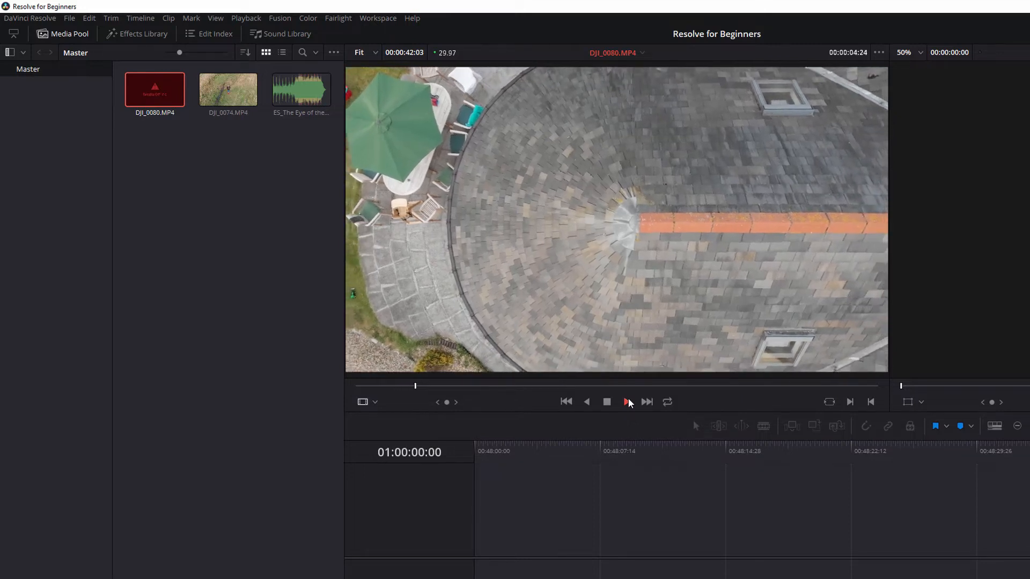
{"action": "left_click", "coordinate": [608, 403]}
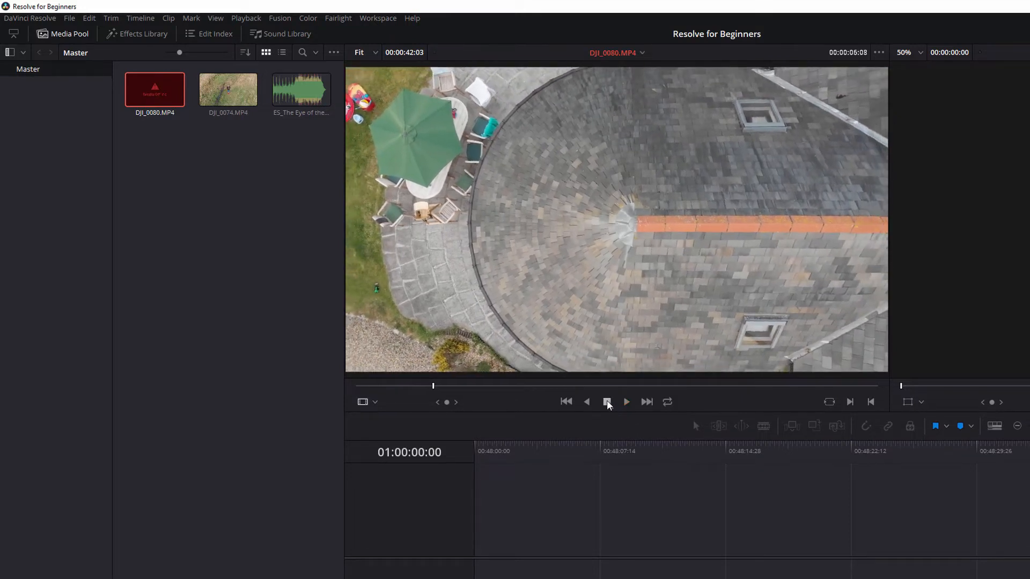
{"action": "left_click", "coordinate": [588, 401]}
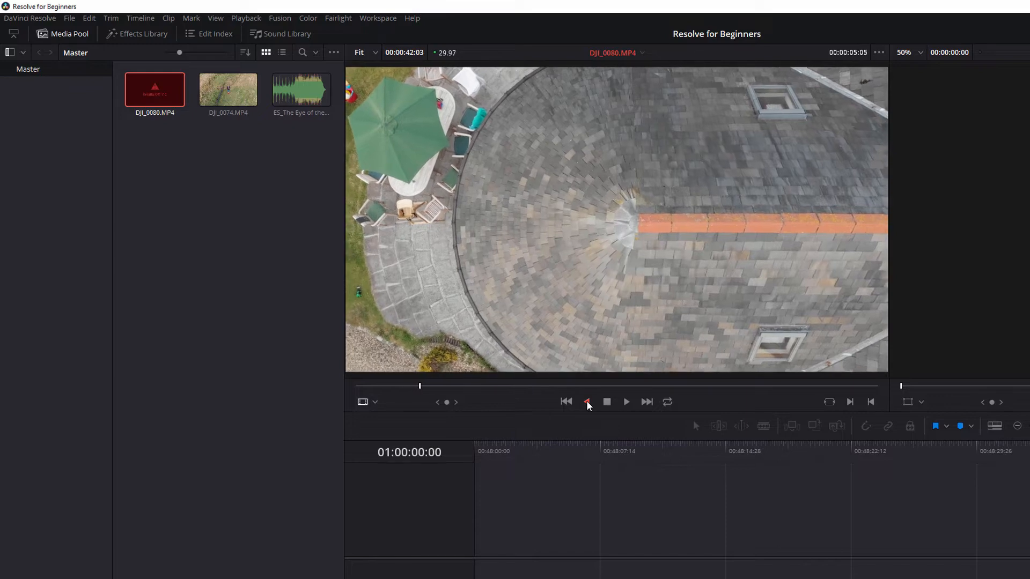
{"action": "left_click", "coordinate": [606, 403]}
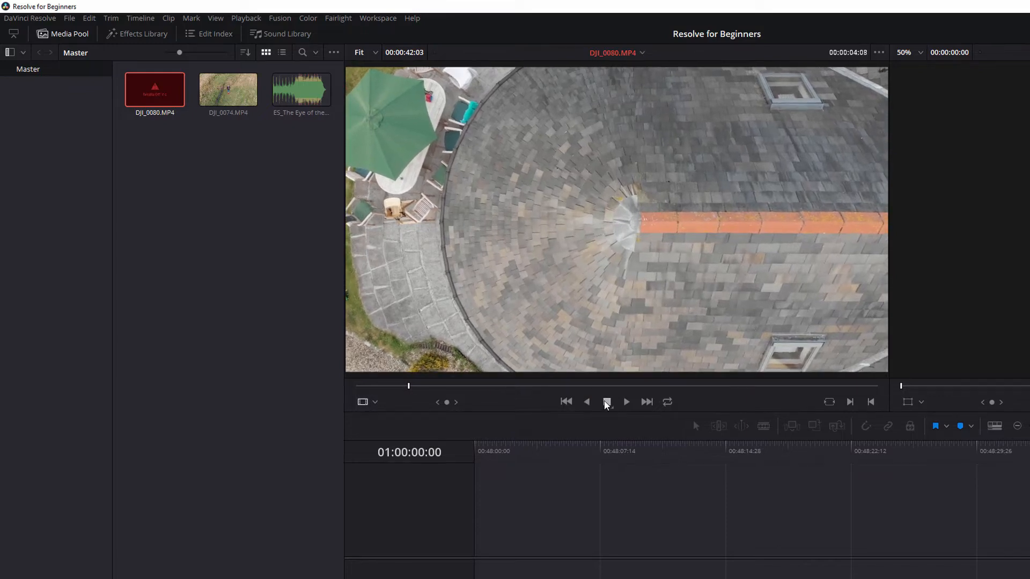
{"action": "left_click", "coordinate": [648, 403]}
{"action": "left_click", "coordinate": [567, 402]}
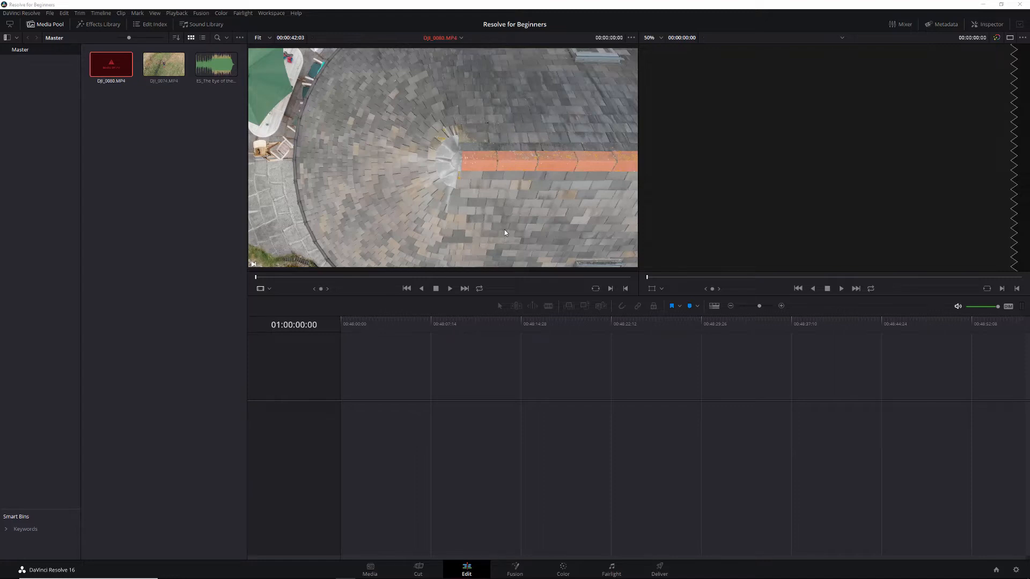
- Play DJI_0080.MP4 and mark an in point at 00:00:10:16 and an out point at 00:00:24:02
{"action": "left_click", "coordinate": [449, 288]}
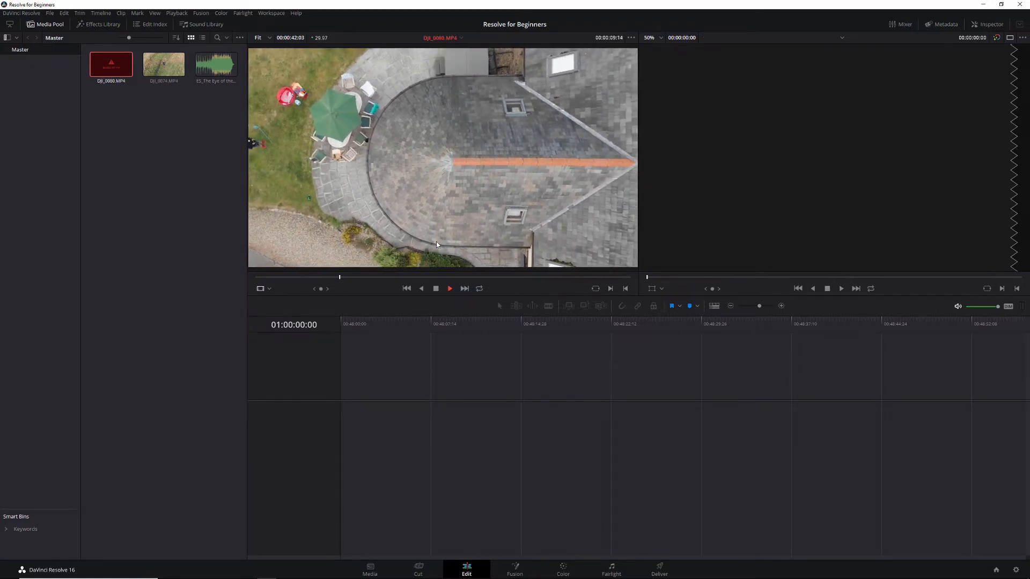
{"action": "key", "text": "space"}
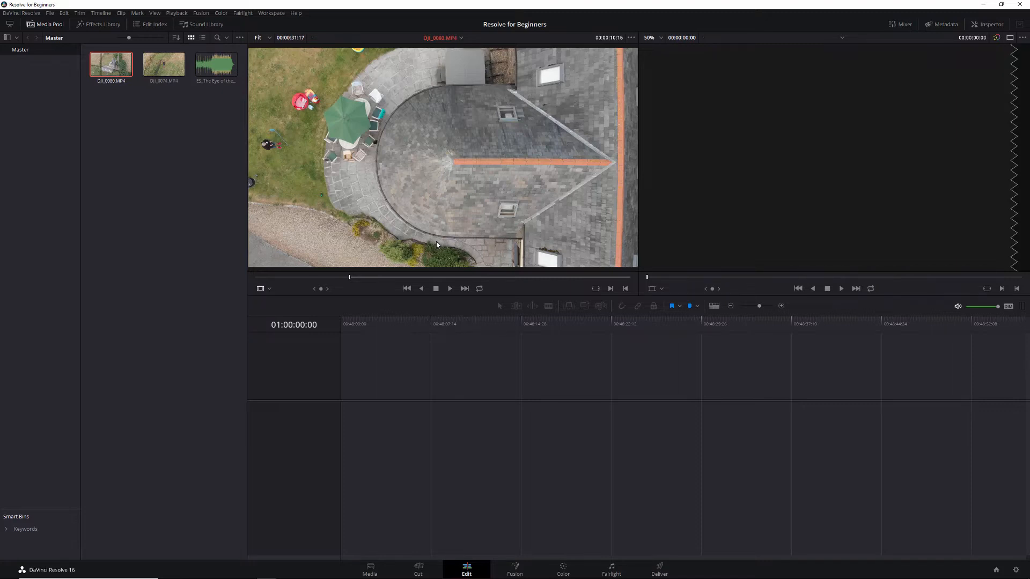
{"action": "key", "text": "space"}
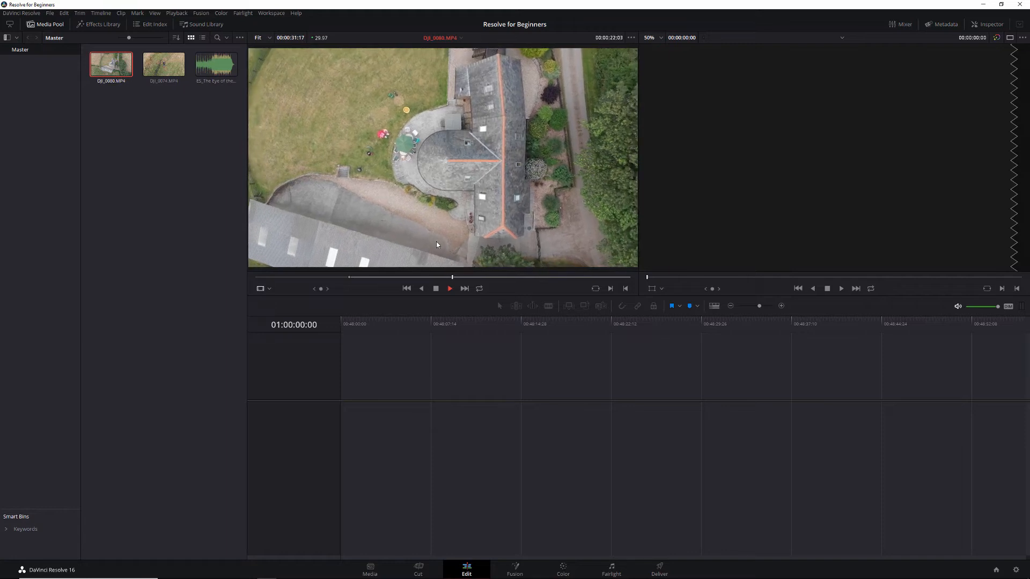
{"action": "key", "text": "space"}
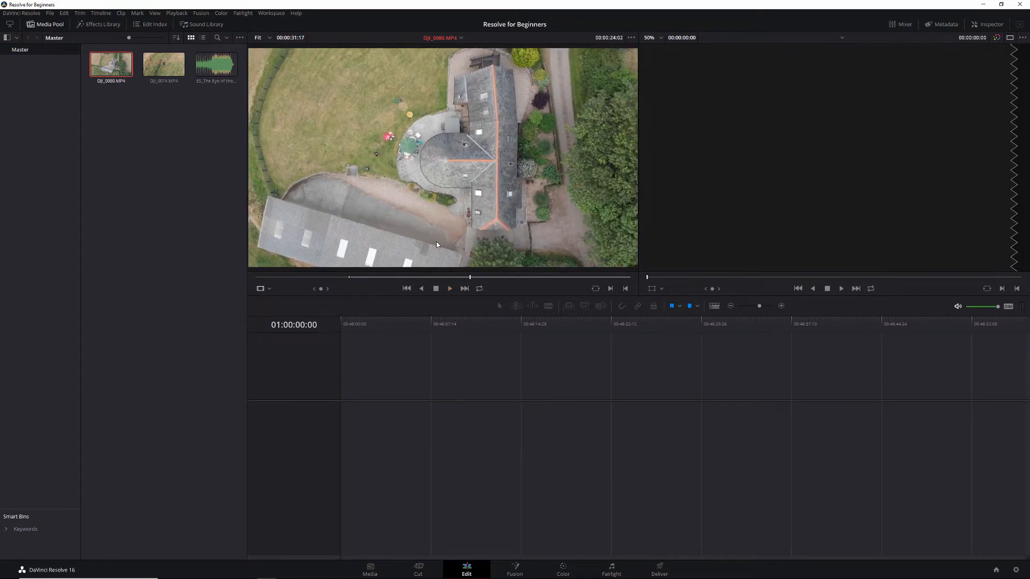
{"action": "key", "text": "o"}
- Place the marked section of DJI_0080.MP4 at the start of the Video 1 track in a new timeline
{"action": "left_click_drag", "start_coordinate": [370, 116], "coordinate": [345, 499]}
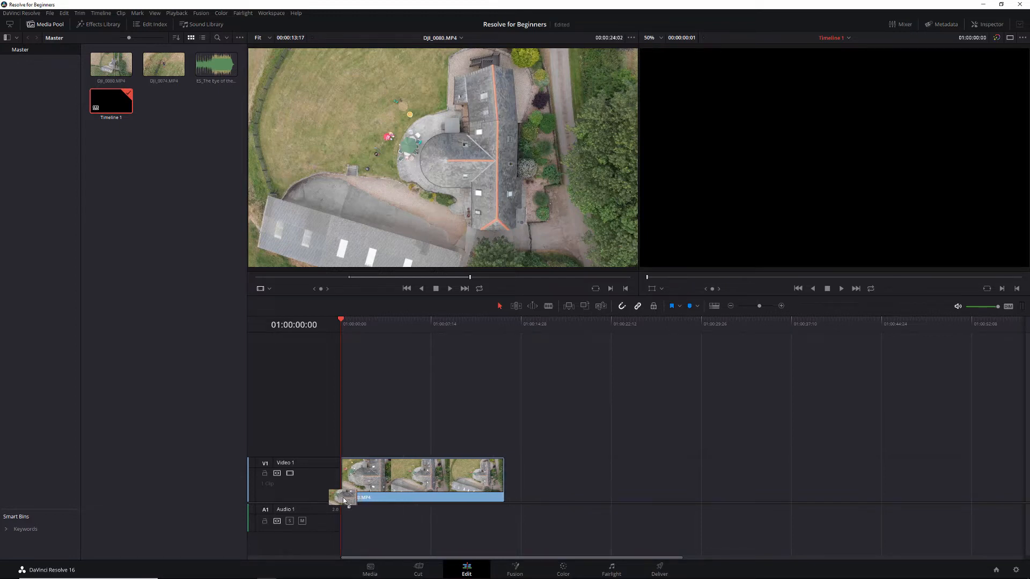
{"action": "left_click_drag", "start_coordinate": [343, 497], "coordinate": [343, 498]}
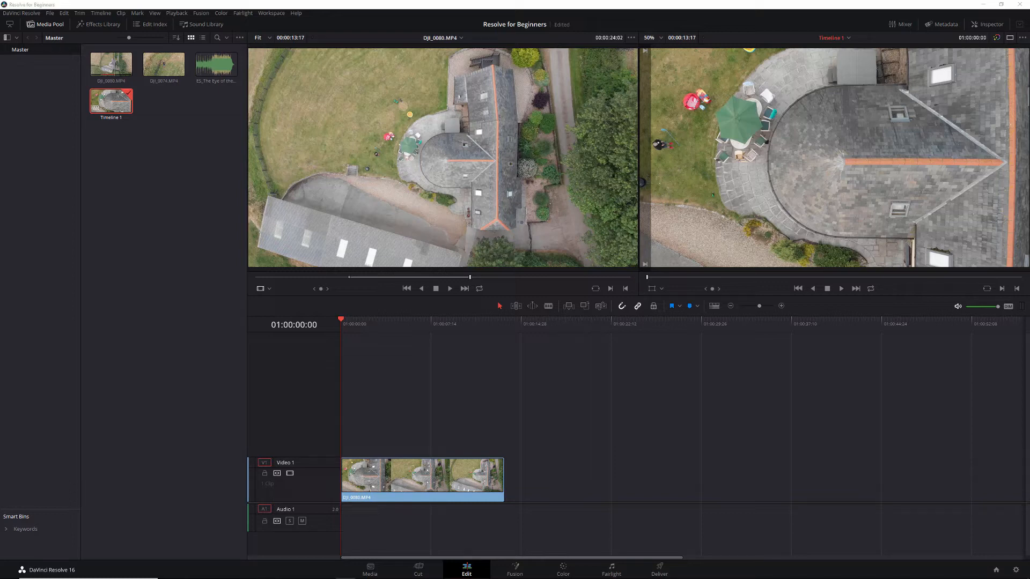
{"action": "left_click", "coordinate": [172, 131]}
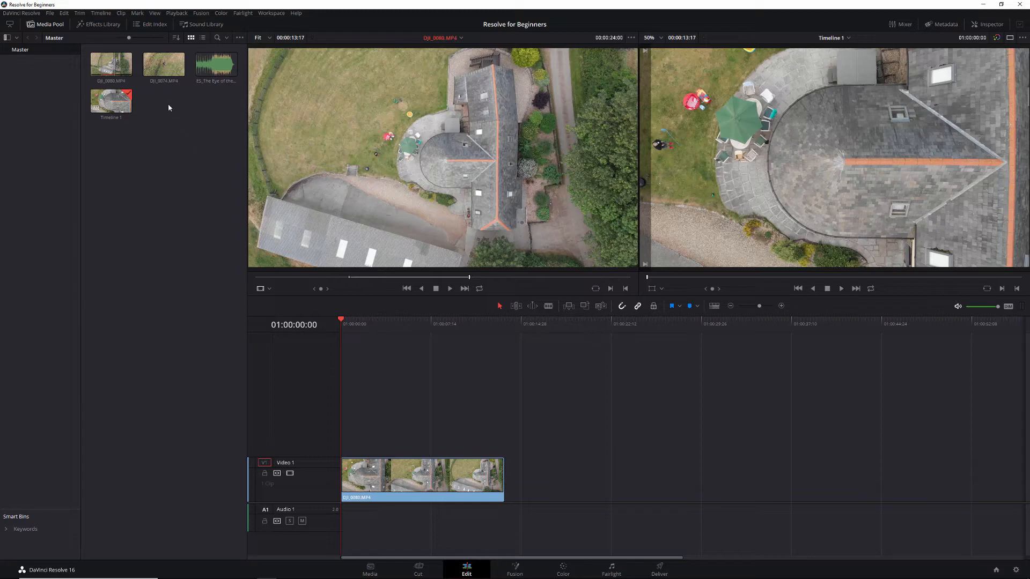
- Load DJI_0074.MP4 into the source viewer, play it from the start and mark in and out points around a 00:00:06:09 section
{"action": "left_click", "coordinate": [166, 74]}
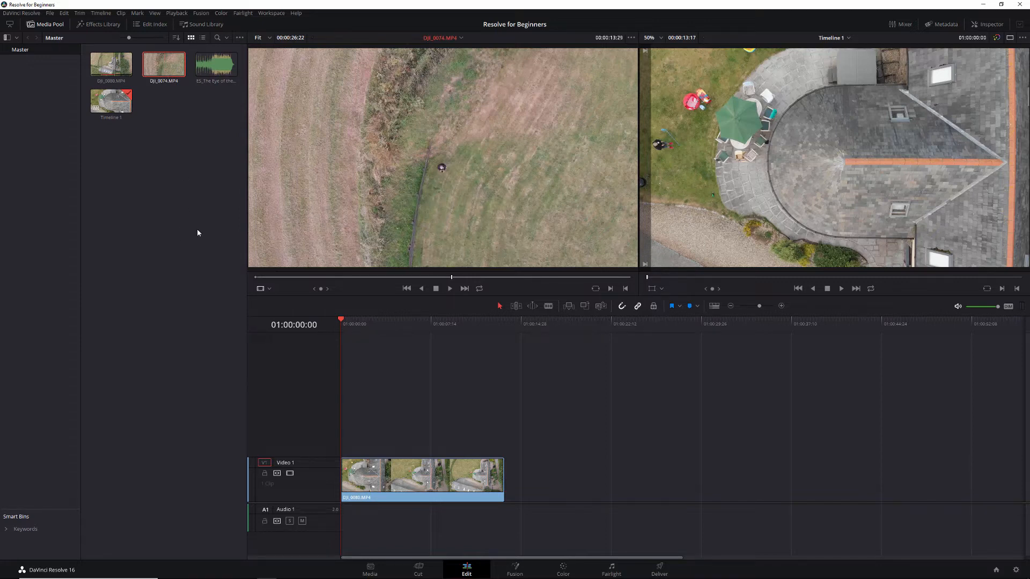
{"action": "left_click", "coordinate": [406, 289]}
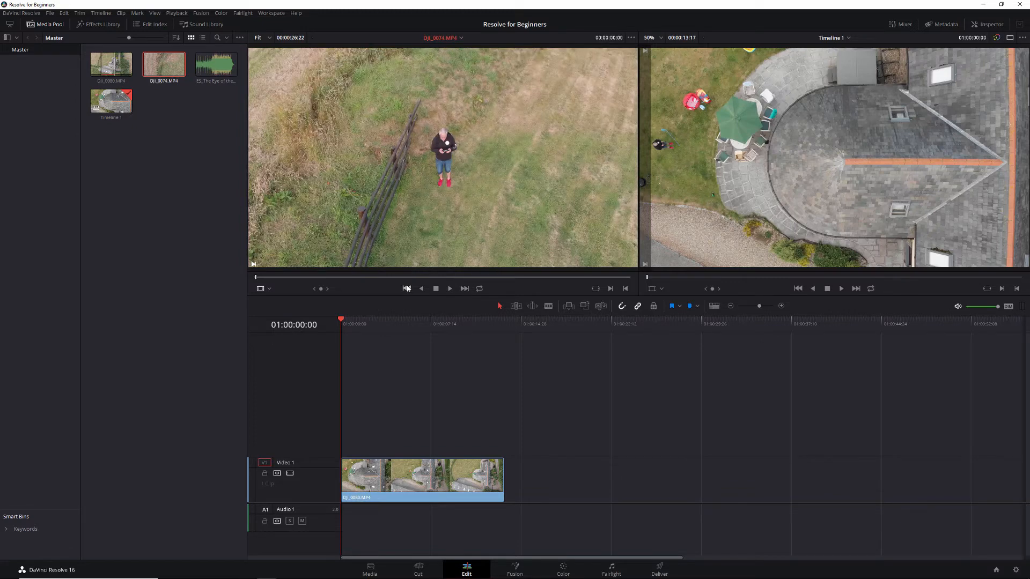
{"action": "left_click", "coordinate": [450, 289]}
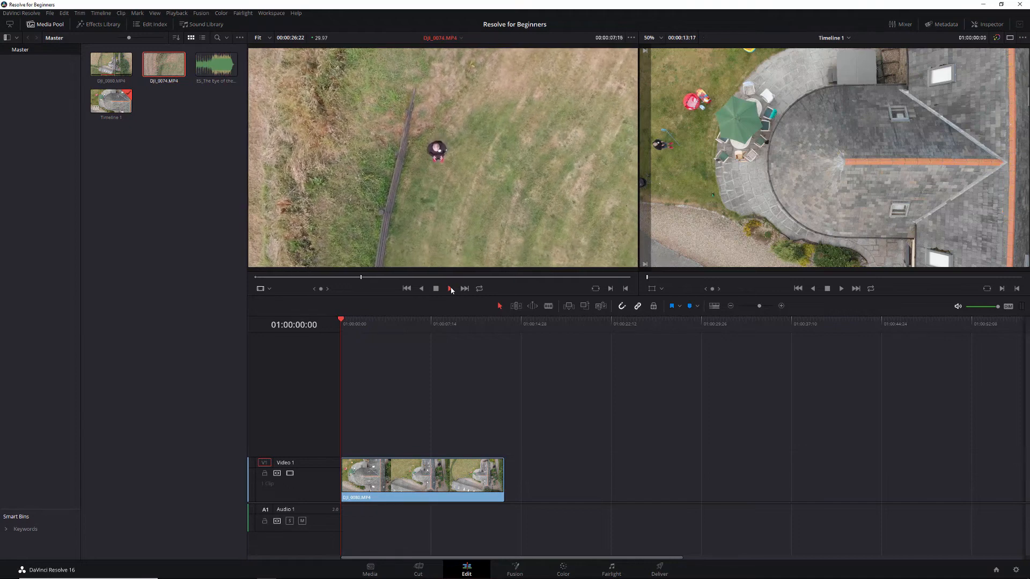
{"action": "key", "text": "i"}
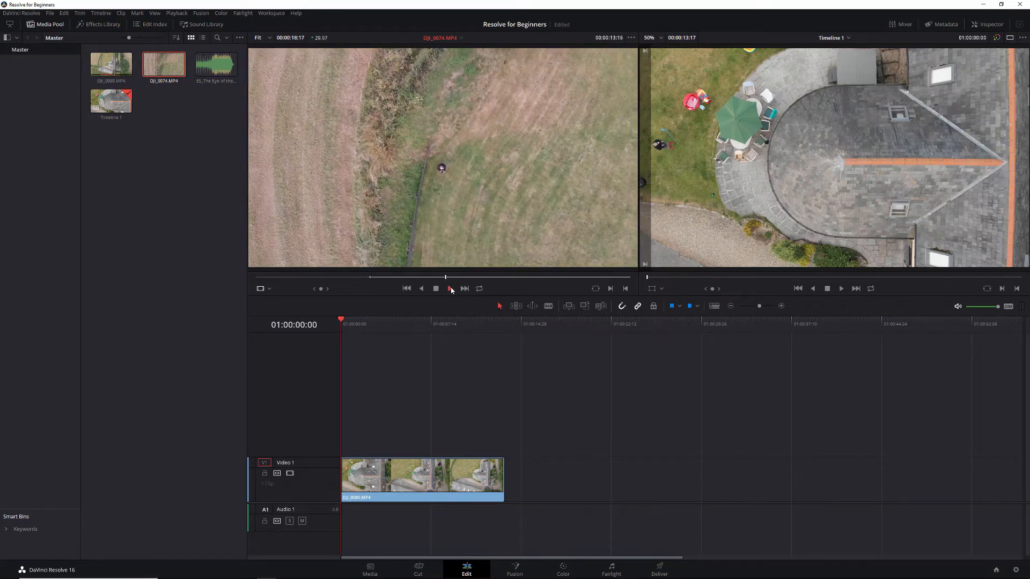
{"action": "key", "text": "o"}
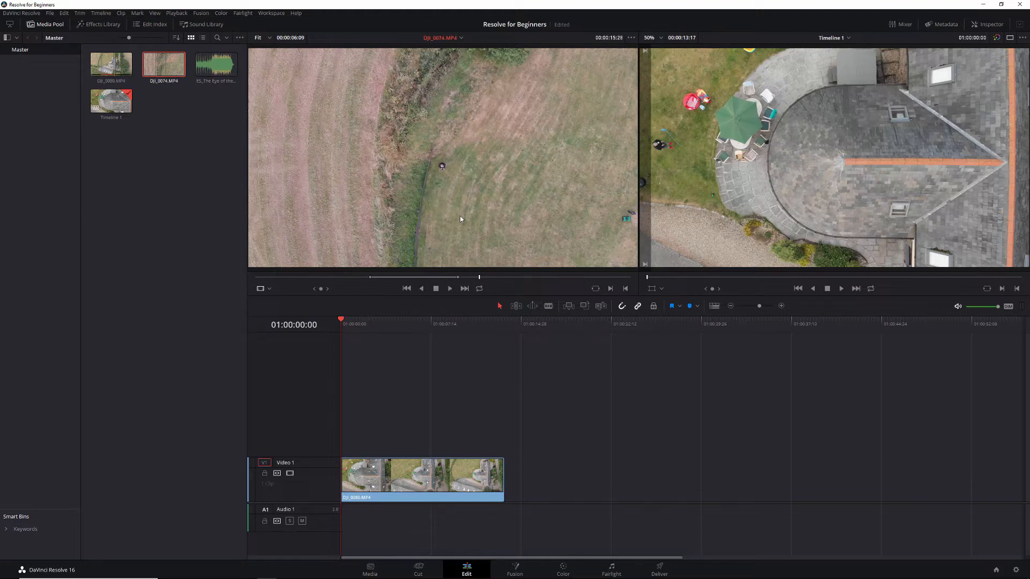
- Examine the edit options offered for bringing the marked DJI_0074.MP4 section into the timeline viewer, without applying any
{"action": "left_click_drag", "start_coordinate": [438, 207], "coordinate": [473, 170]}
{"action": "left_click_drag", "start_coordinate": [473, 170], "coordinate": [473, 170]}
{"action": "left_click_drag", "start_coordinate": [442, 138], "coordinate": [731, 152]}
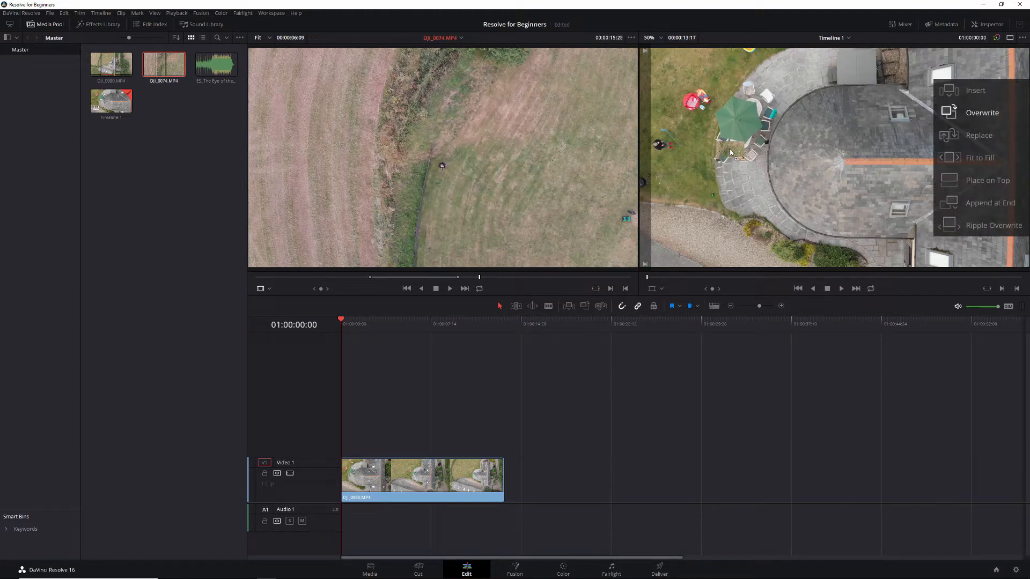
{"action": "left_click_drag", "start_coordinate": [730, 152], "coordinate": [785, 148]}
{"action": "left_click_drag", "start_coordinate": [784, 146], "coordinate": [524, 210]}
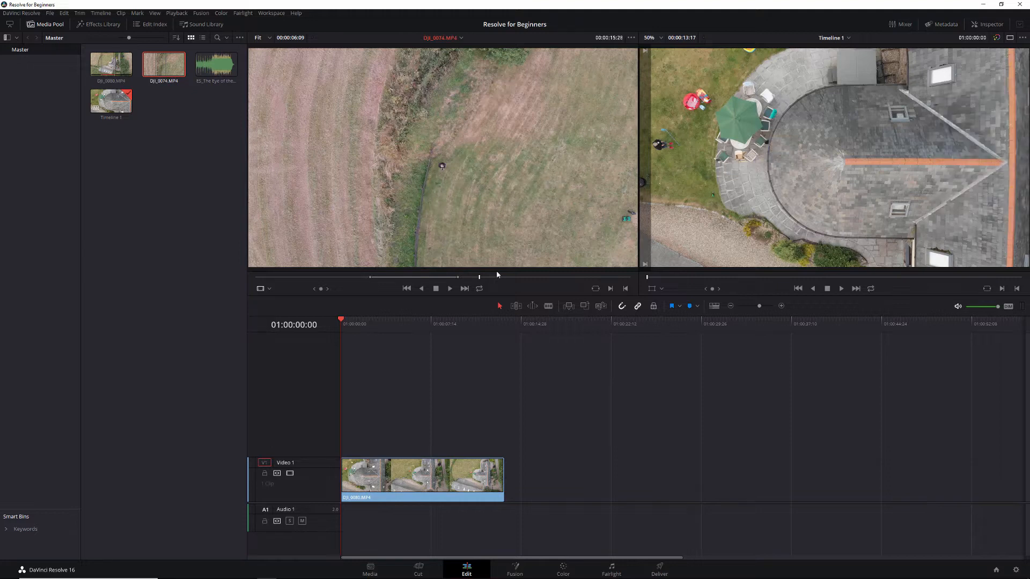
- Try inserting the marked DJI_0074.MP4 section into the DJI_0080.MP4 clip at 01:00:06:19, undoing each insert
{"action": "left_click", "coordinate": [342, 322]}
{"action": "left_click_drag", "start_coordinate": [360, 326], "coordinate": [422, 354]}
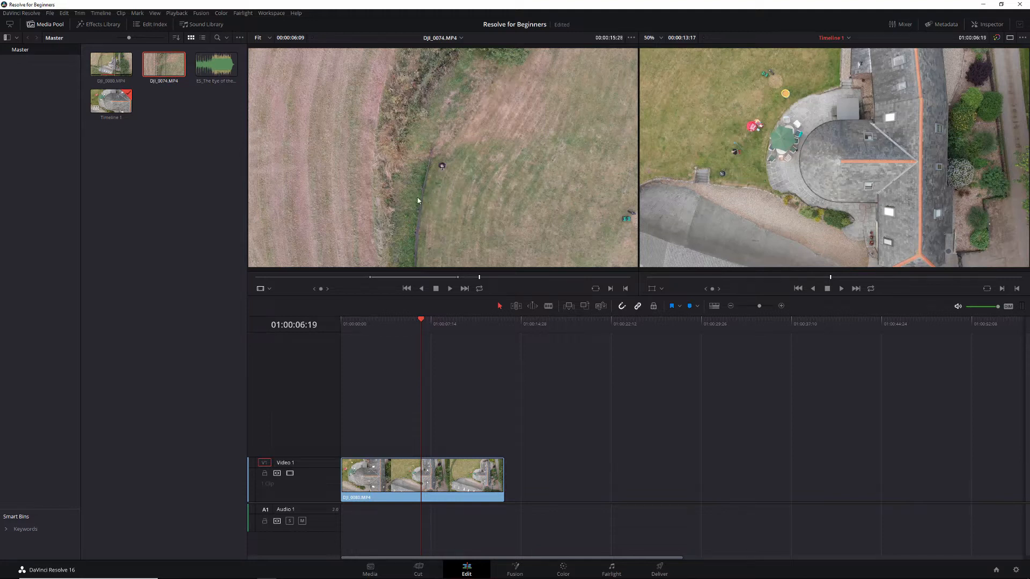
{"action": "left_click_drag", "start_coordinate": [411, 162], "coordinate": [974, 92]}
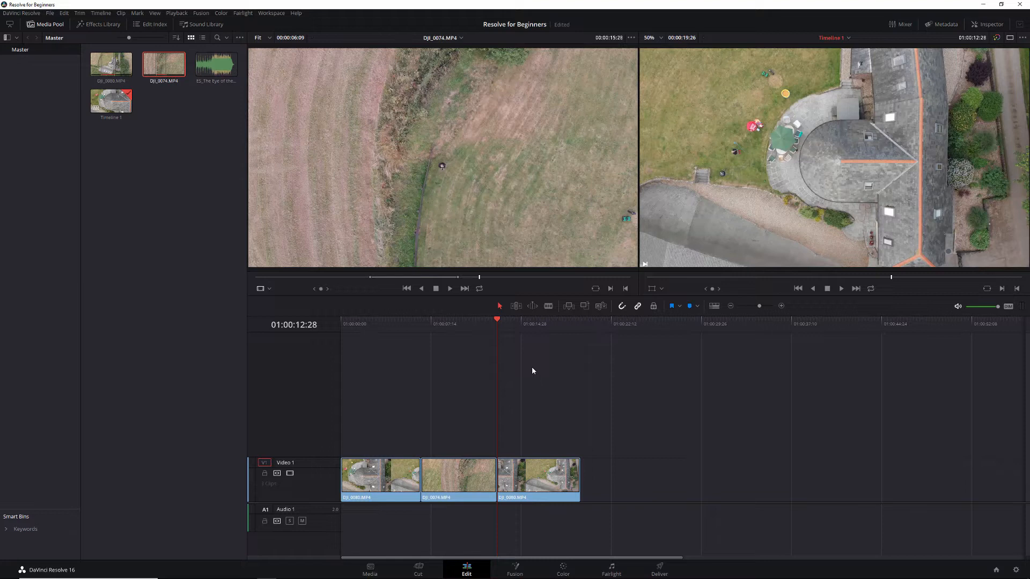
{"action": "key", "text": "ctrl+z"}
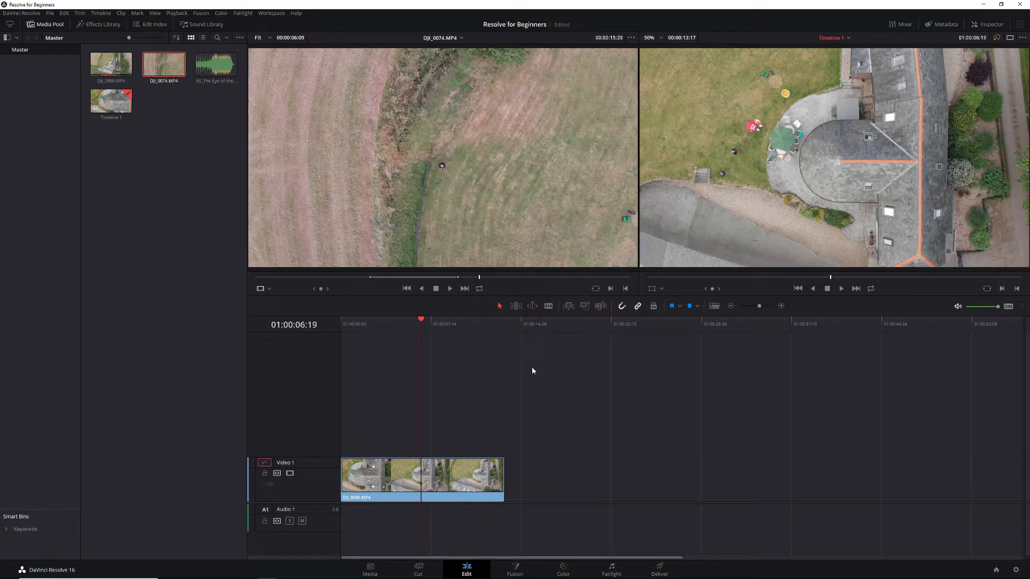
{"action": "key", "text": "F9"}
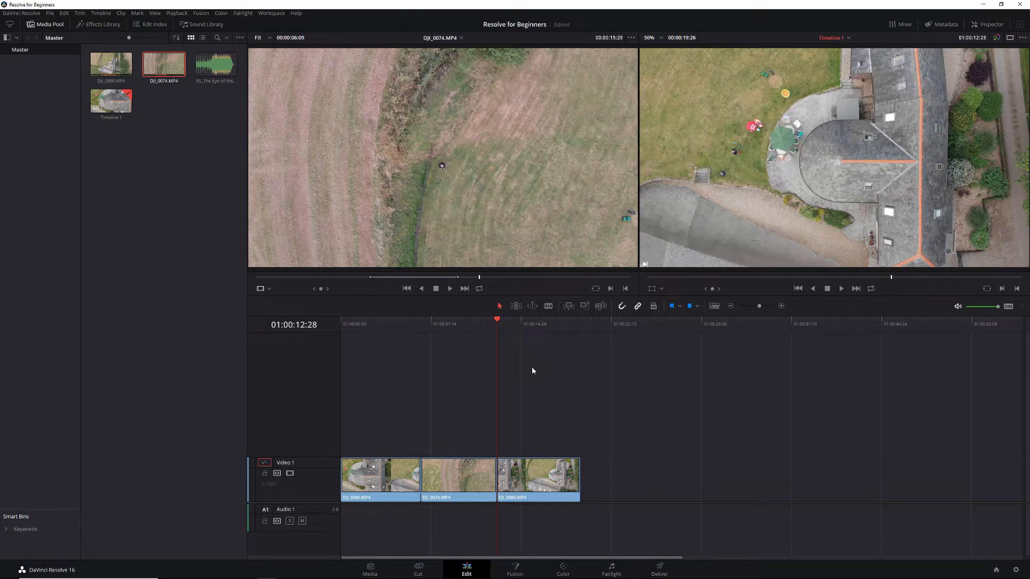
{"action": "key", "text": "ctrl+z"}
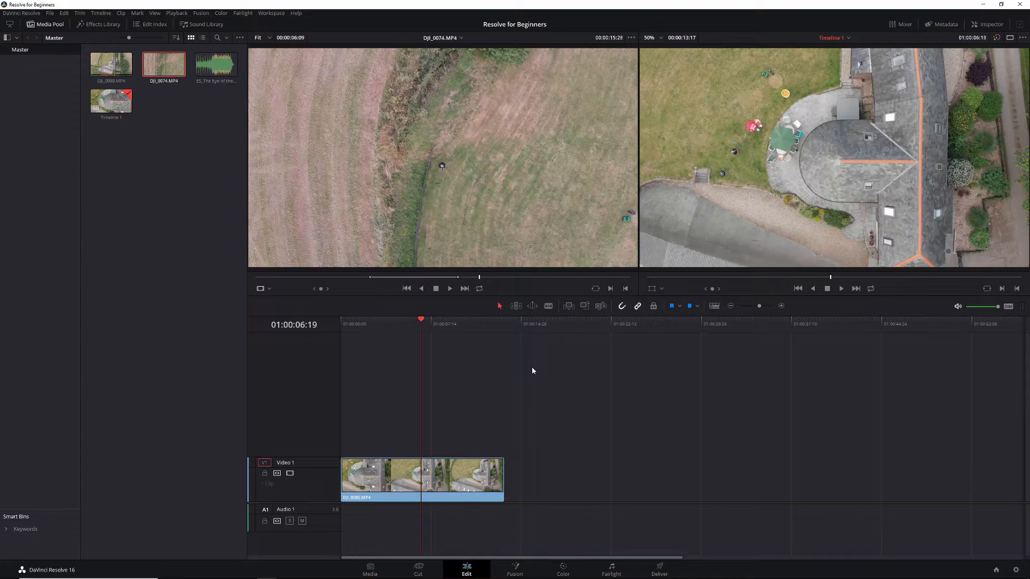
{"action": "key", "text": "F9"}
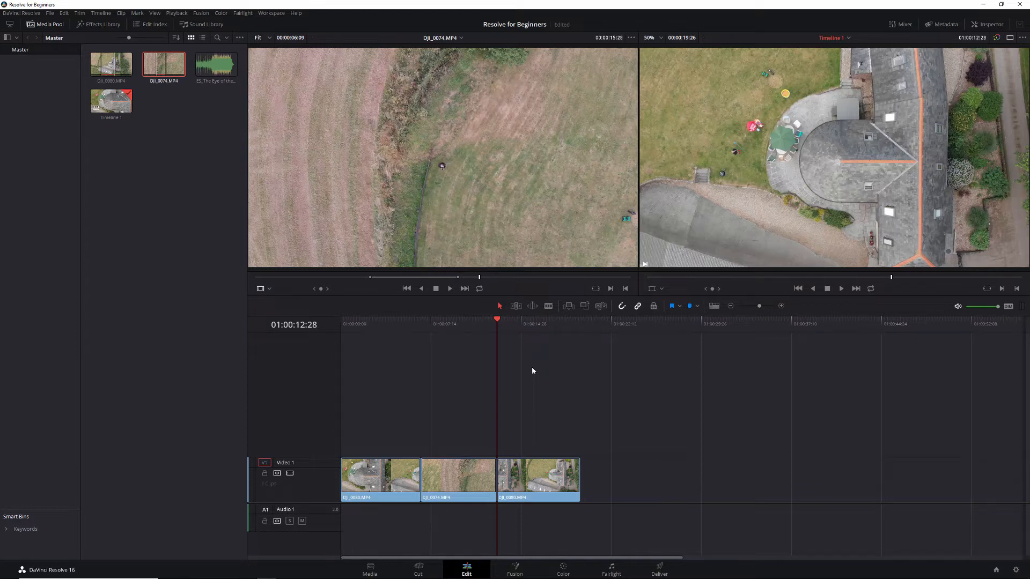
{"action": "key", "text": "ctrl+z"}
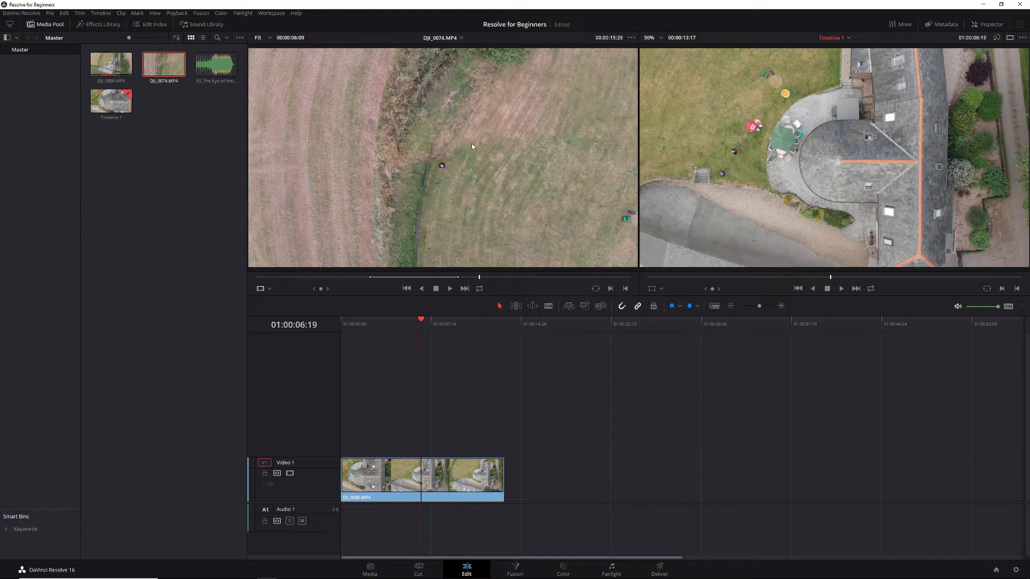
- Try overwriting part of the DJI_0080.MP4 clip from 01:00:06:19 with the marked DJI_0074.MP4 section, scrub over it and undo the edit
{"action": "left_click_drag", "start_coordinate": [467, 143], "coordinate": [975, 119]}
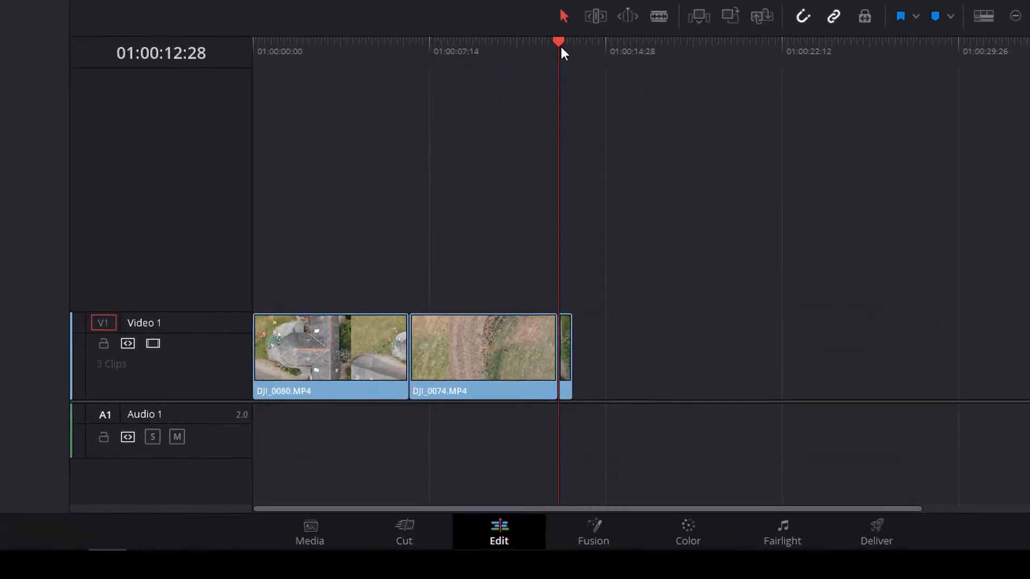
{"action": "left_click_drag", "start_coordinate": [542, 44], "coordinate": [525, 44]}
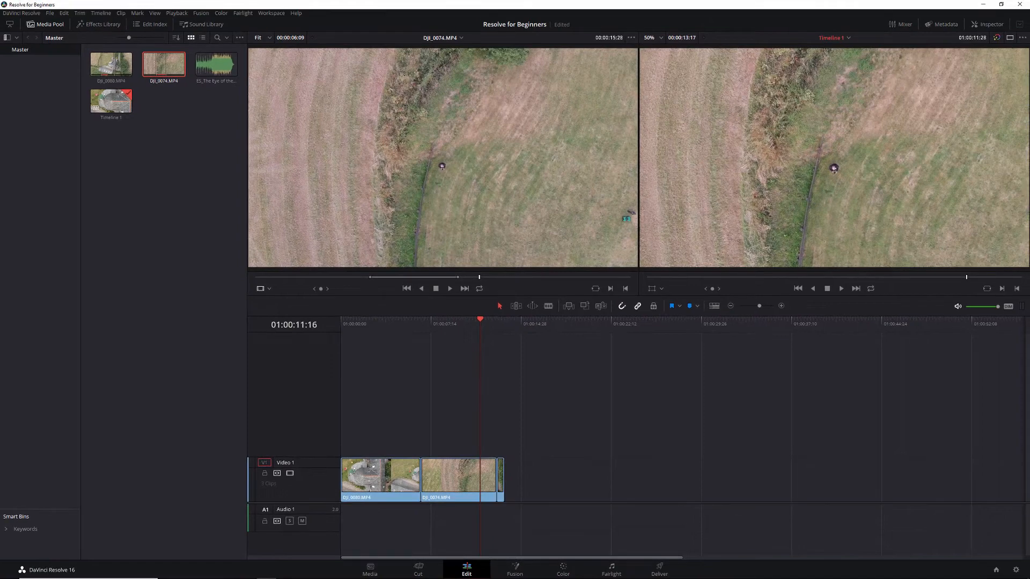
{"action": "key", "text": "ctrl+z"}
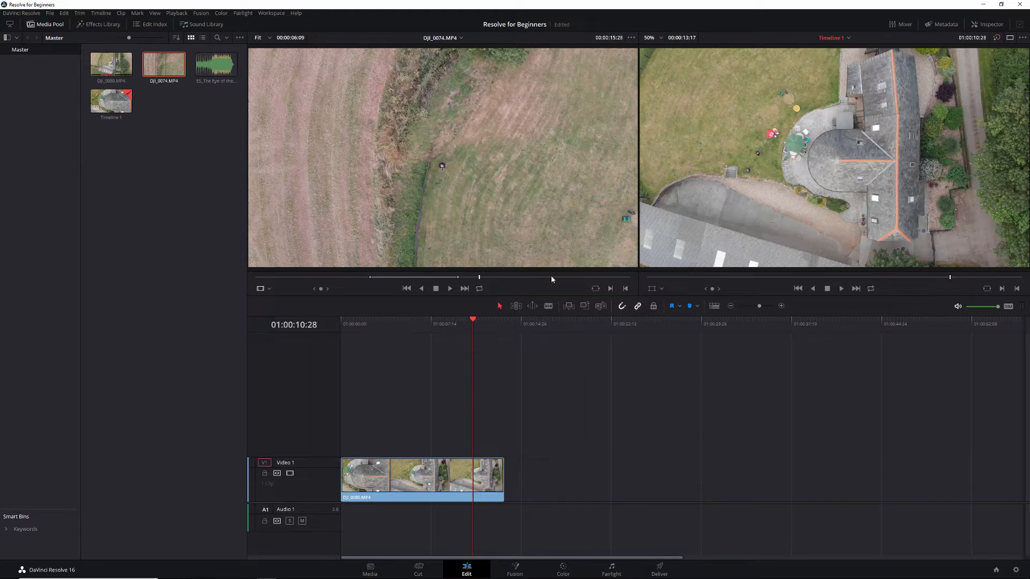
- Place the marked DJI_0074.MP4 section directly after the DJI_0080.MP4 clip on the Video 1 track
{"action": "left_click_drag", "start_coordinate": [445, 170], "coordinate": [508, 504]}
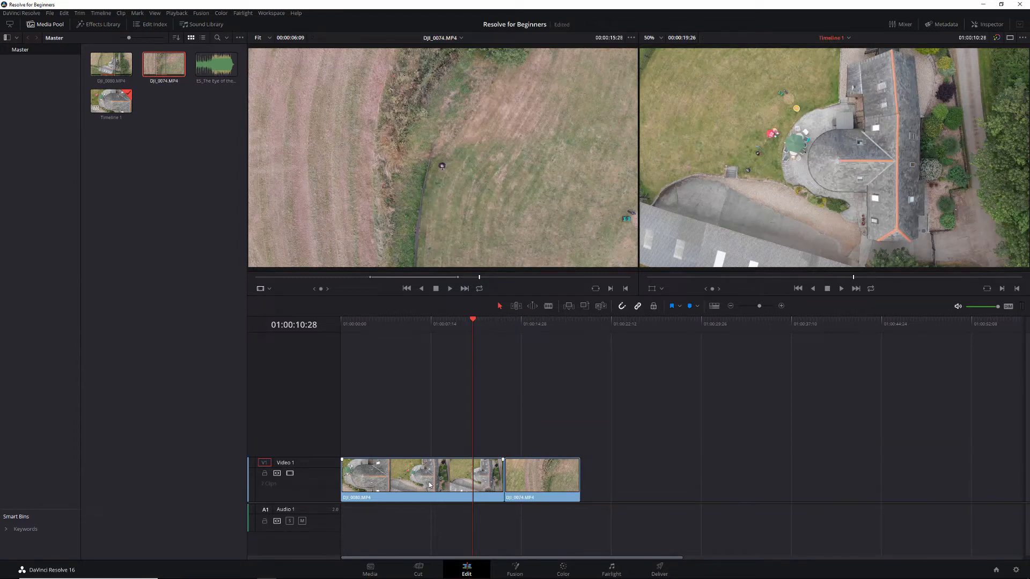
- Try a Ripple Overwrite of the DJI_0080.MP4 clip with the marked DJI_0074.MP4 section and undo it
{"action": "left_click_drag", "start_coordinate": [356, 150], "coordinate": [990, 229]}
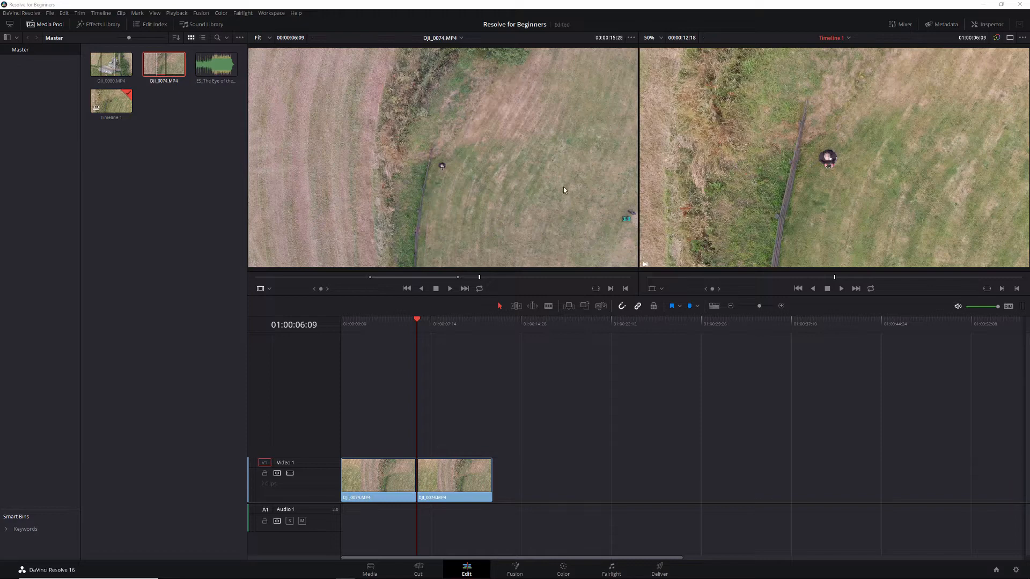
{"action": "left_click", "coordinate": [471, 368]}
{"action": "key", "text": "ctrl+z"}
{"action": "key", "text": "ctrl+z"}
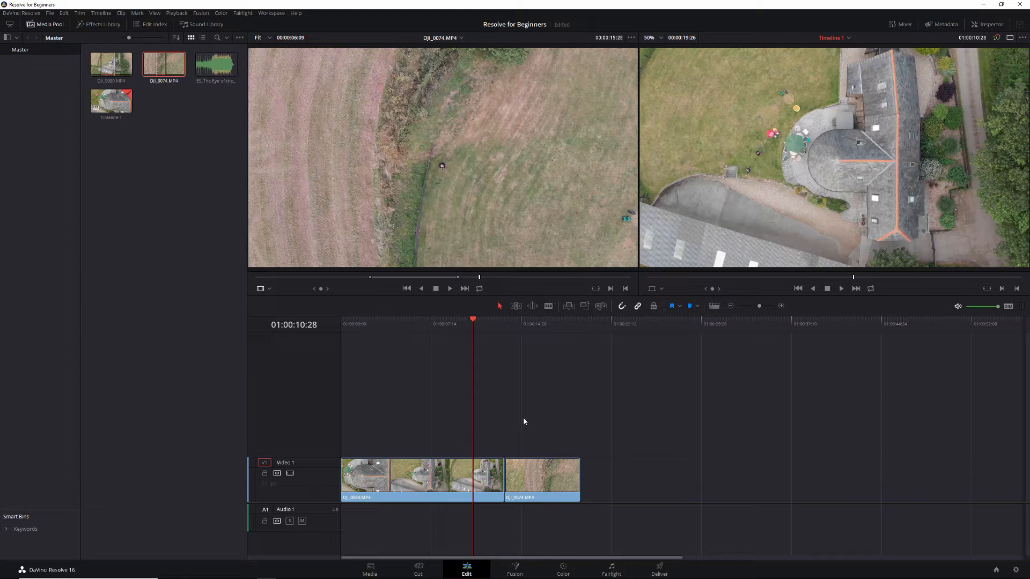
- Try a Fit to Fill of the DJI_0080.MP4 clip with DJI_0074.MP4, check the clip's speed settings and undo the edit
{"action": "left_click_drag", "start_coordinate": [381, 167], "coordinate": [963, 162]}
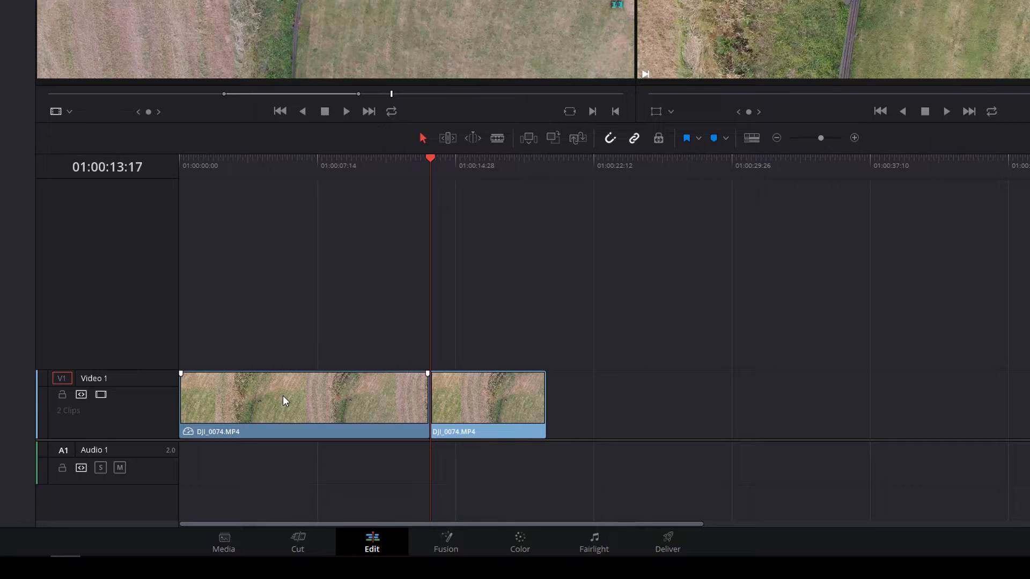
{"action": "right_click", "coordinate": [311, 397]}
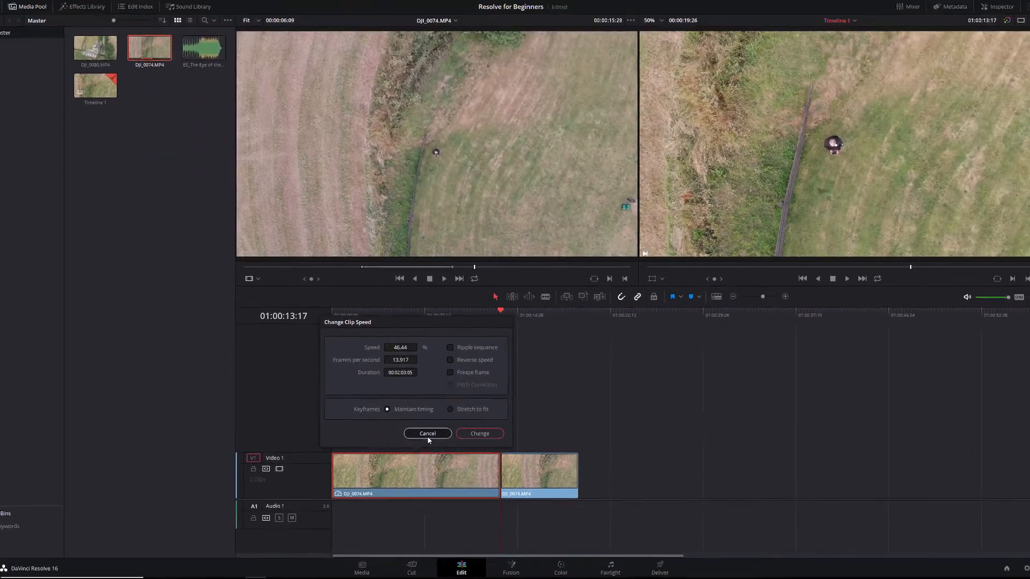
{"action": "left_click", "coordinate": [321, 342]}
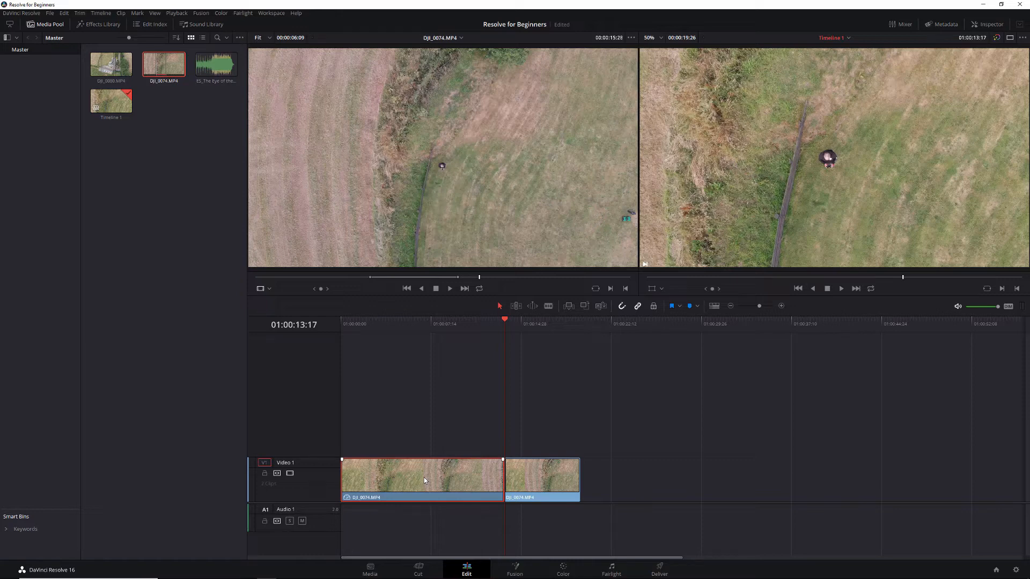
{"action": "key", "text": "ctrl+z"}
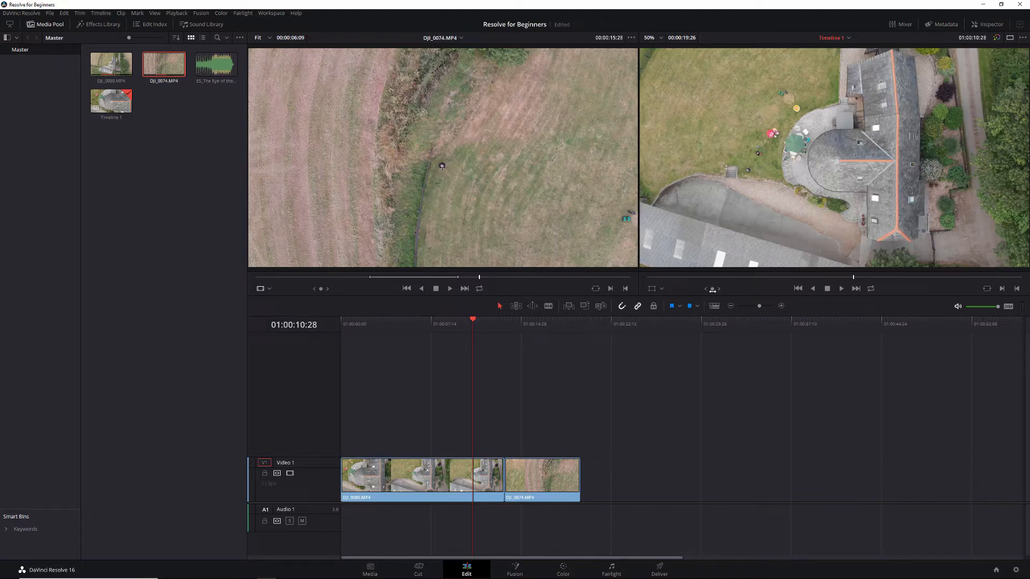
- Try placing the marked DJI_0074.MP4 section on top of the Video 1 clips at 01:00:10:28, play the result and undo it
{"action": "left_click_drag", "start_coordinate": [460, 202], "coordinate": [995, 186]}
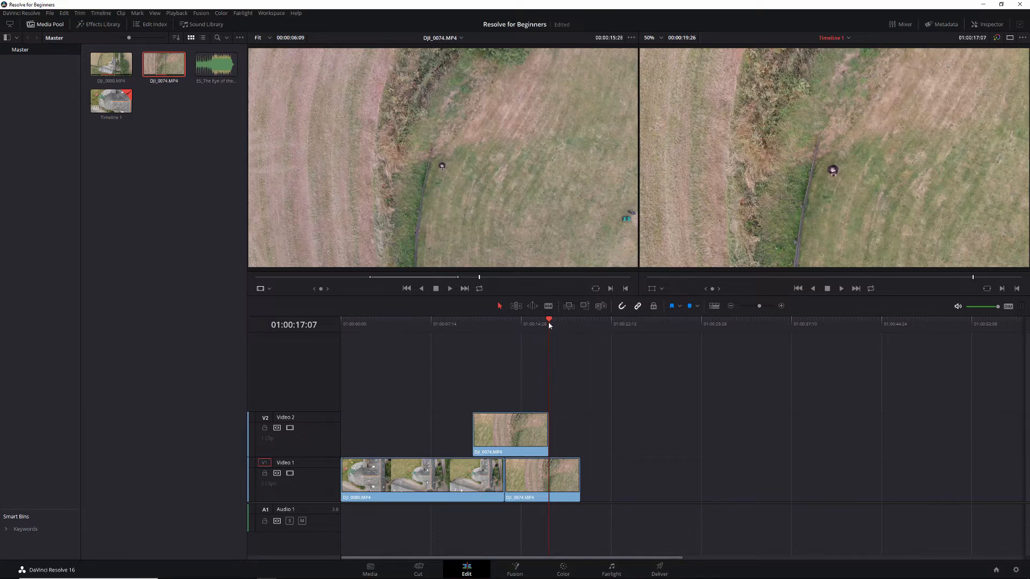
{"action": "left_click_drag", "start_coordinate": [539, 339], "coordinate": [421, 345]}
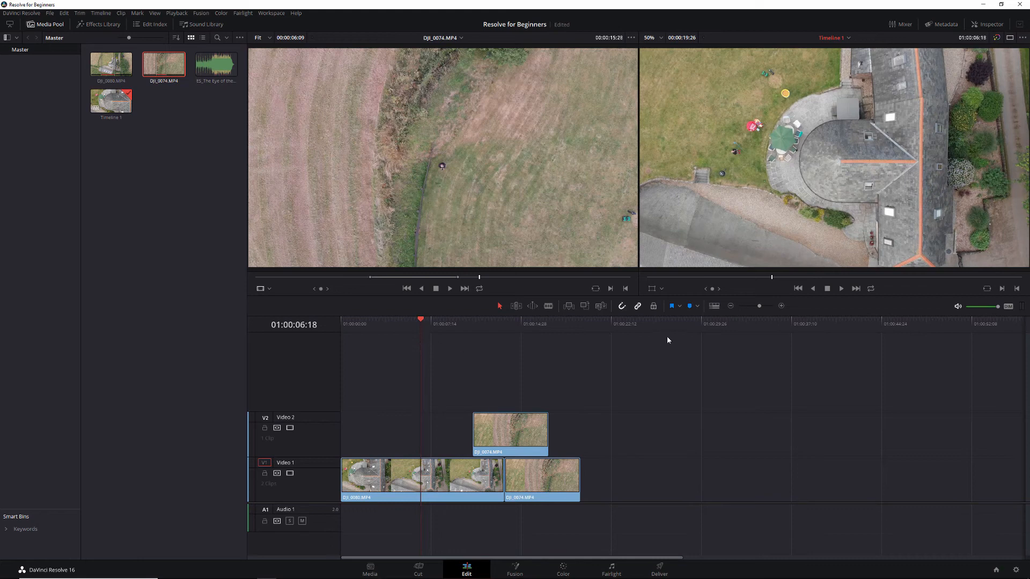
{"action": "left_click", "coordinate": [842, 289]}
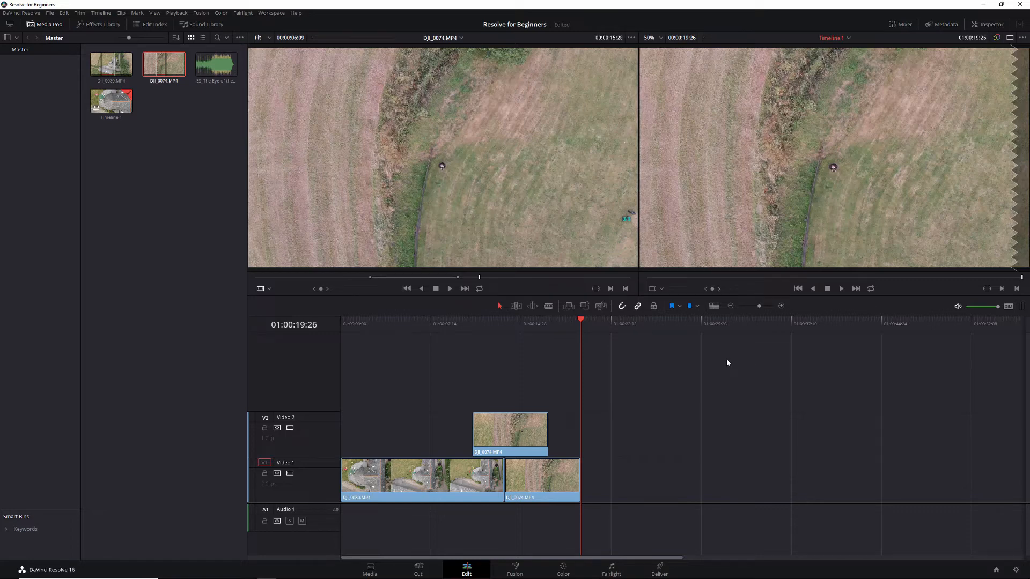
{"action": "key", "text": "ctrl+z"}
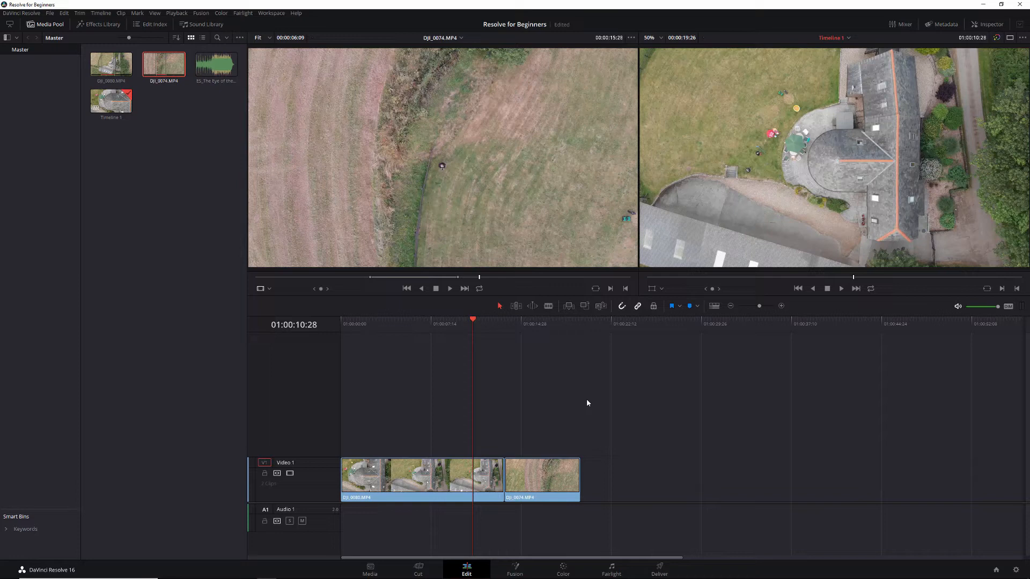
- Try appending the marked DJI_0074.MP4 section to the end of the timeline and undo it
{"action": "left_click_drag", "start_coordinate": [454, 170], "coordinate": [977, 205]}
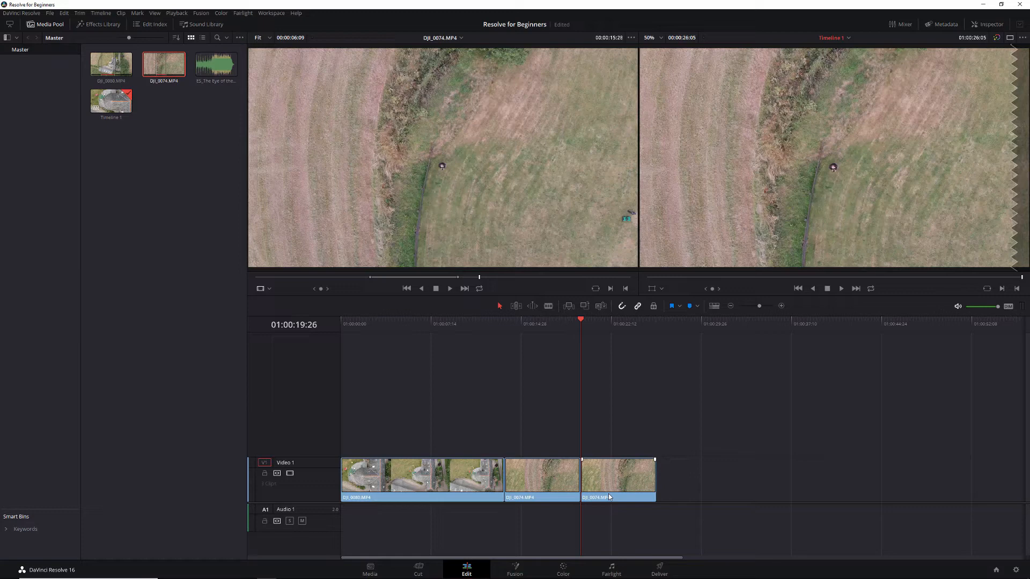
{"action": "key", "text": "ctrl+z"}
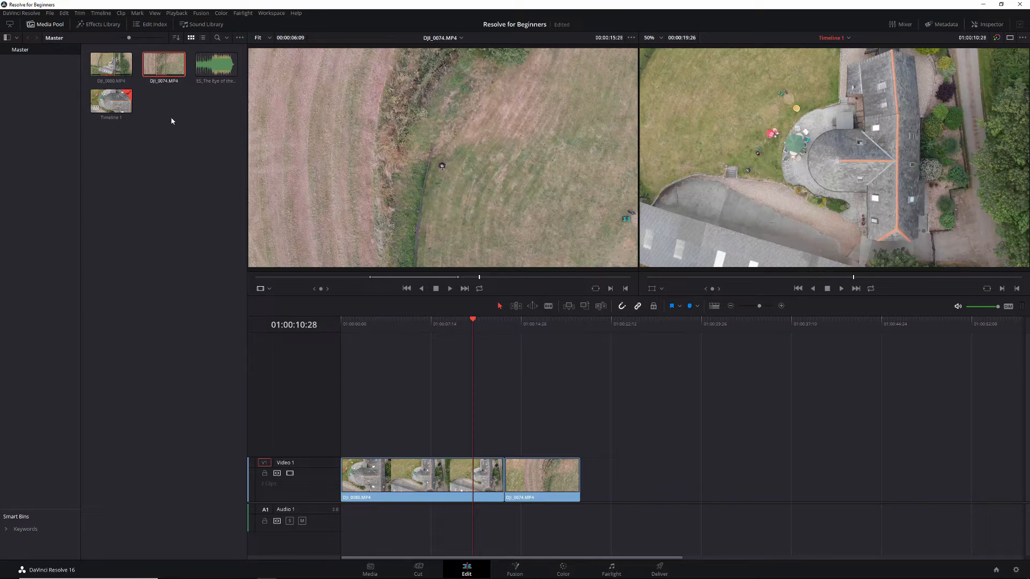
- Place the Eye of the Storm music file at the start of the Audio 1 track, beneath the video clips
{"action": "left_click", "coordinate": [194, 143]}
{"action": "double_click", "coordinate": [210, 81]}
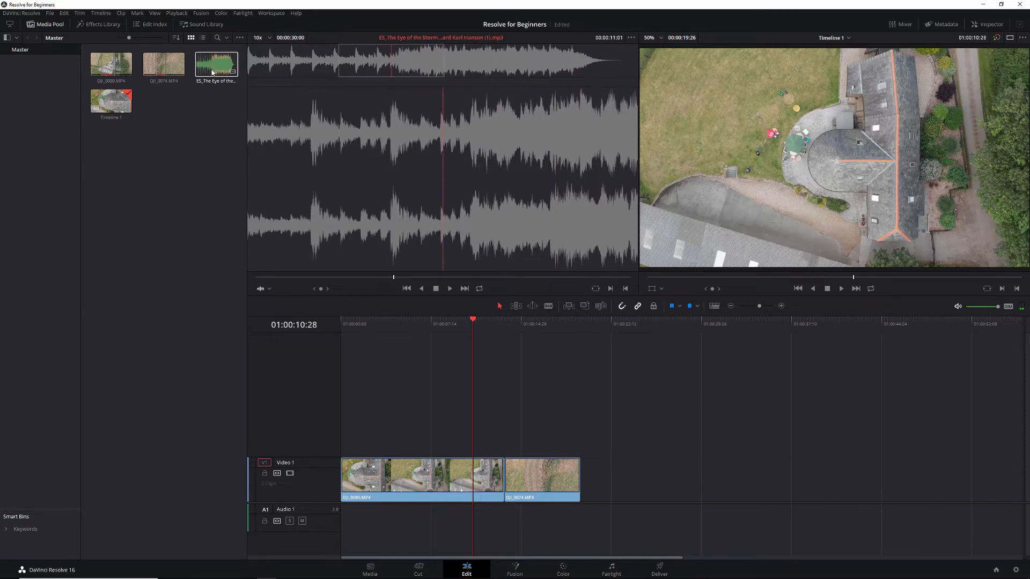
{"action": "left_click_drag", "start_coordinate": [212, 73], "coordinate": [343, 512]}
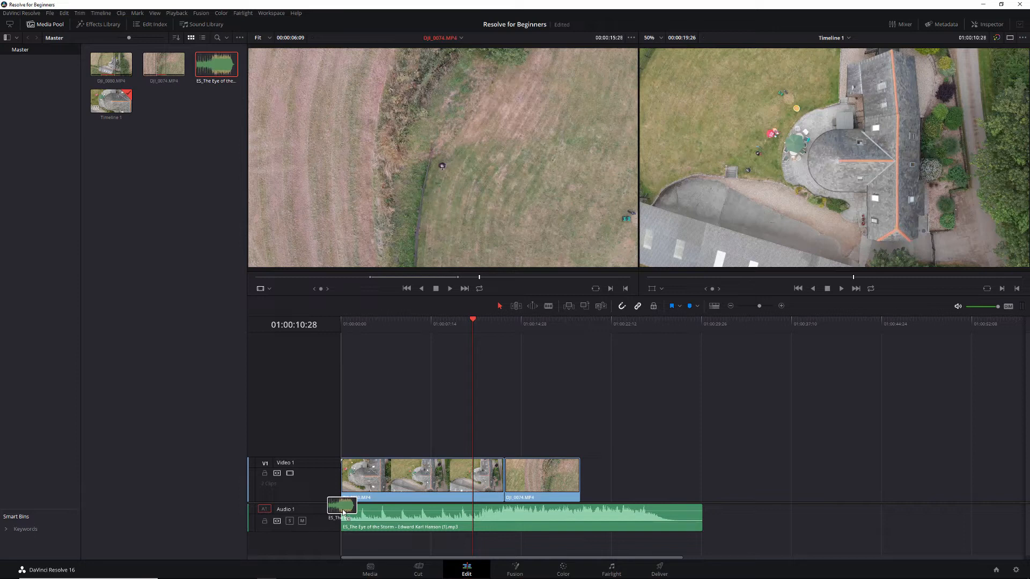
{"action": "left_click_drag", "start_coordinate": [343, 512], "coordinate": [343, 512]}
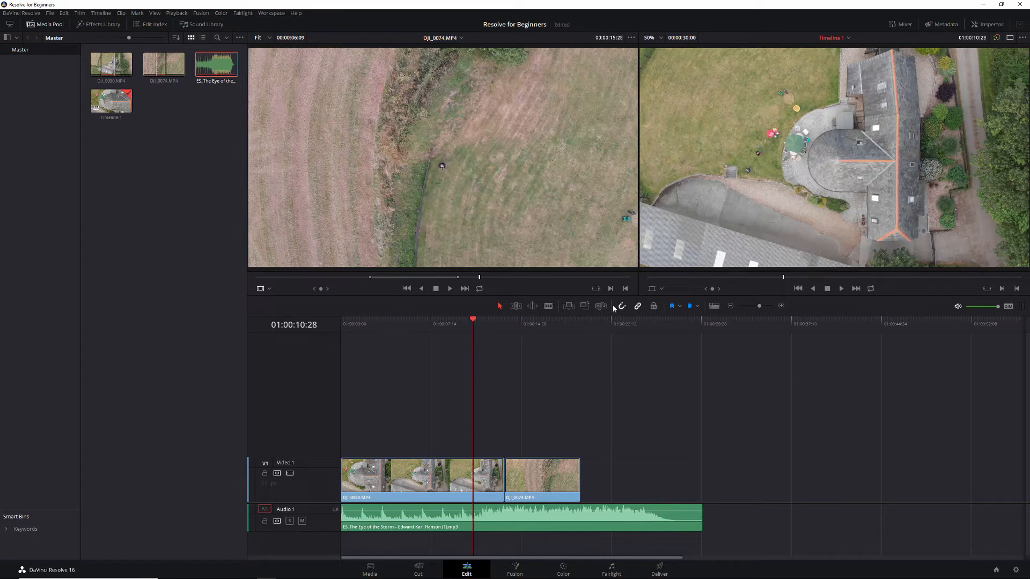
- Play the timeline from its start and stop playback just past the end of the video clips
{"action": "left_click", "coordinate": [797, 288]}
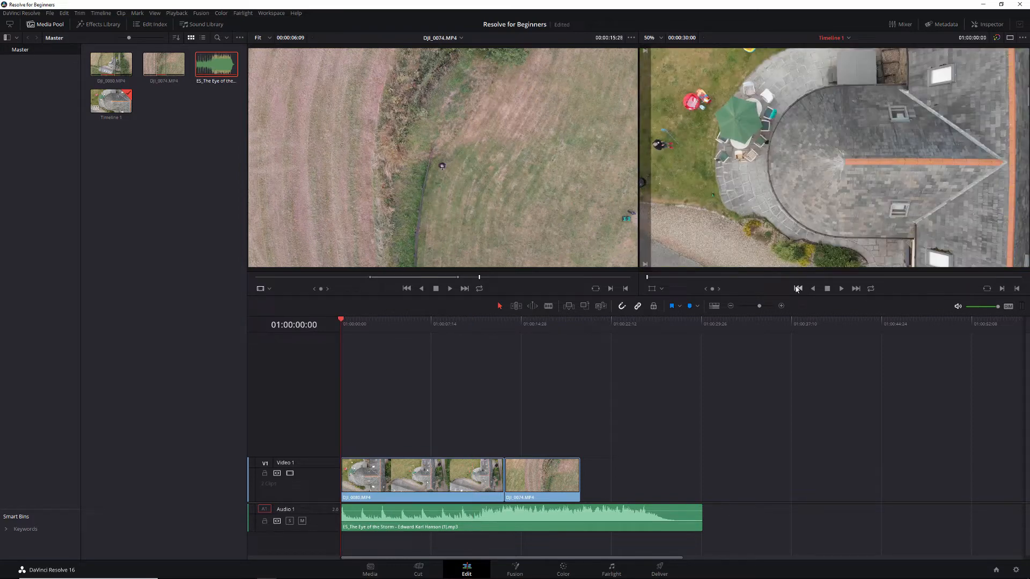
{"action": "left_click", "coordinate": [841, 288]}
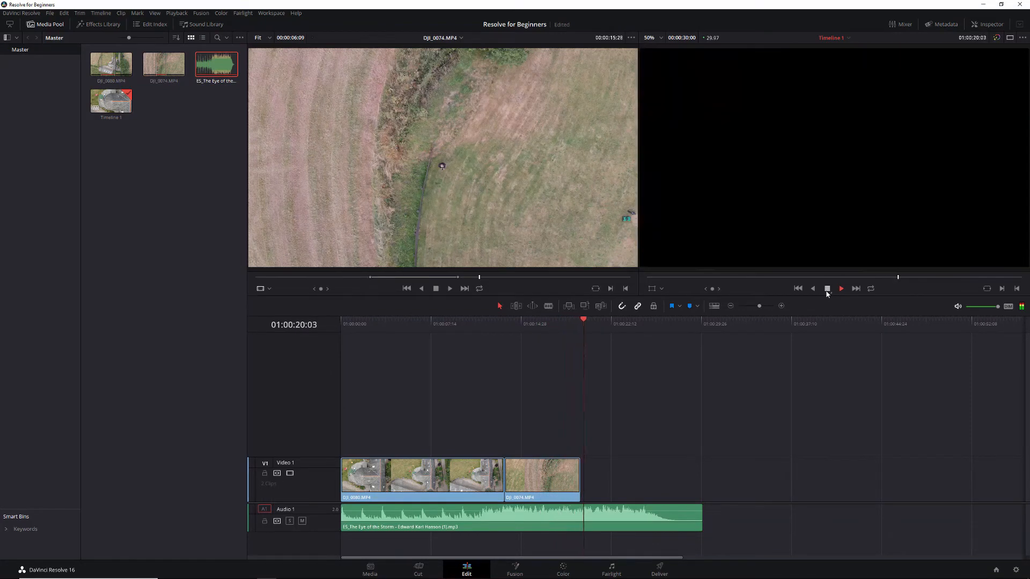
{"action": "left_click", "coordinate": [827, 289]}
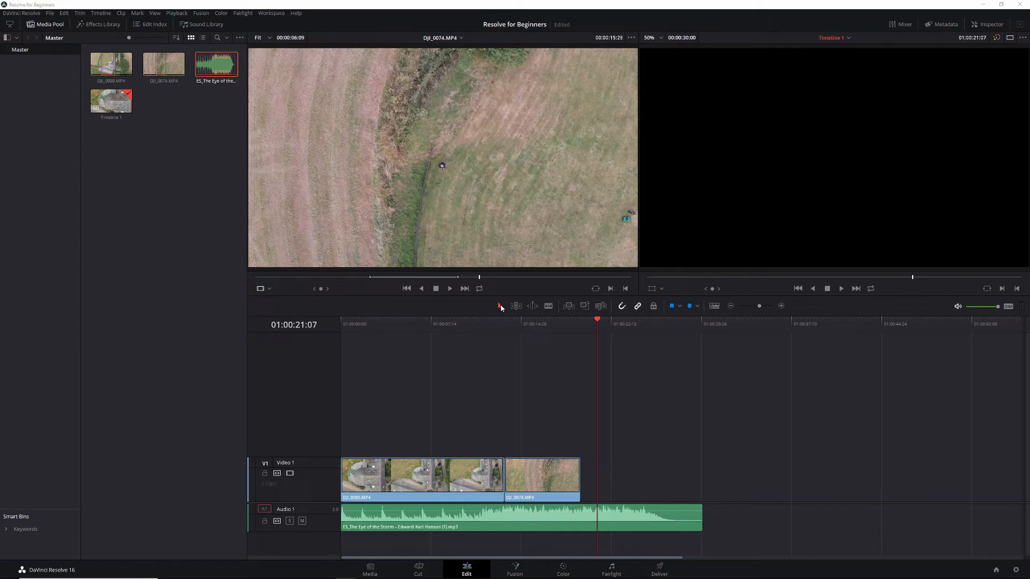
- Switch between the Selection, Blade and Dynamic Trim modes to compare the timeline's editing tools
{"action": "left_click", "coordinate": [550, 308]}
{"action": "left_click", "coordinate": [499, 307]}
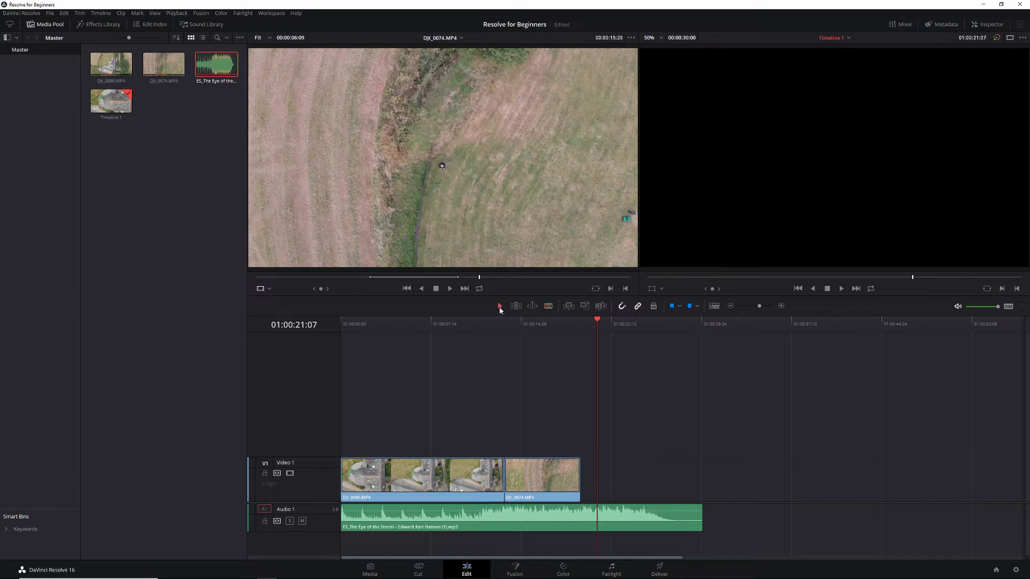
{"action": "left_click", "coordinate": [546, 308]}
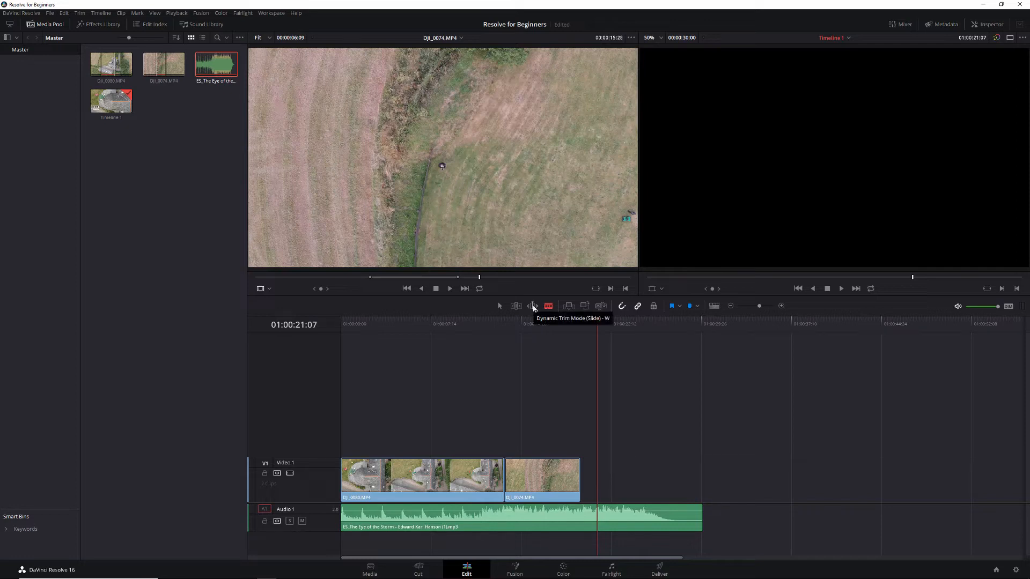
{"action": "left_click", "coordinate": [534, 309]}
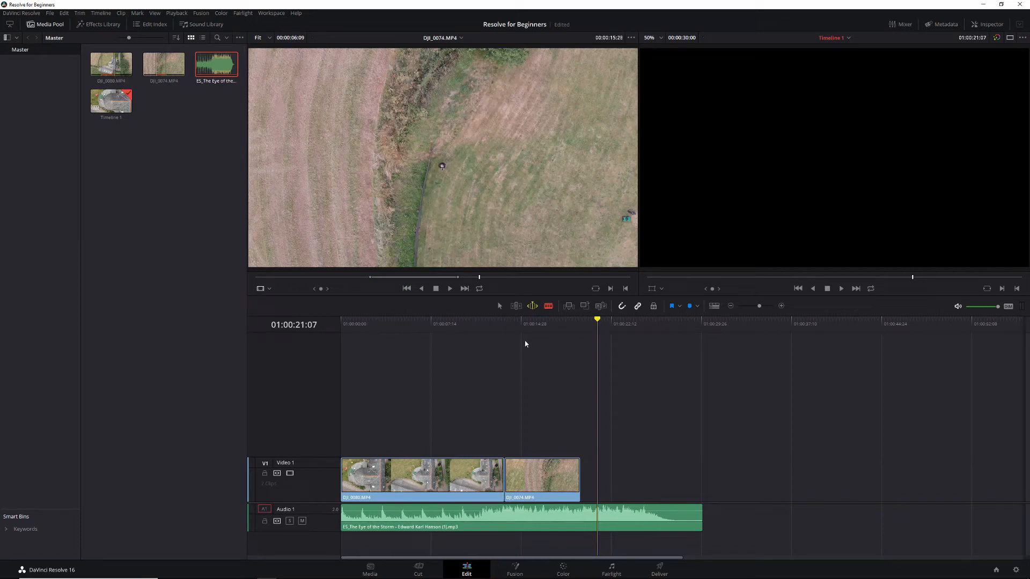
{"action": "left_click", "coordinate": [532, 308]}
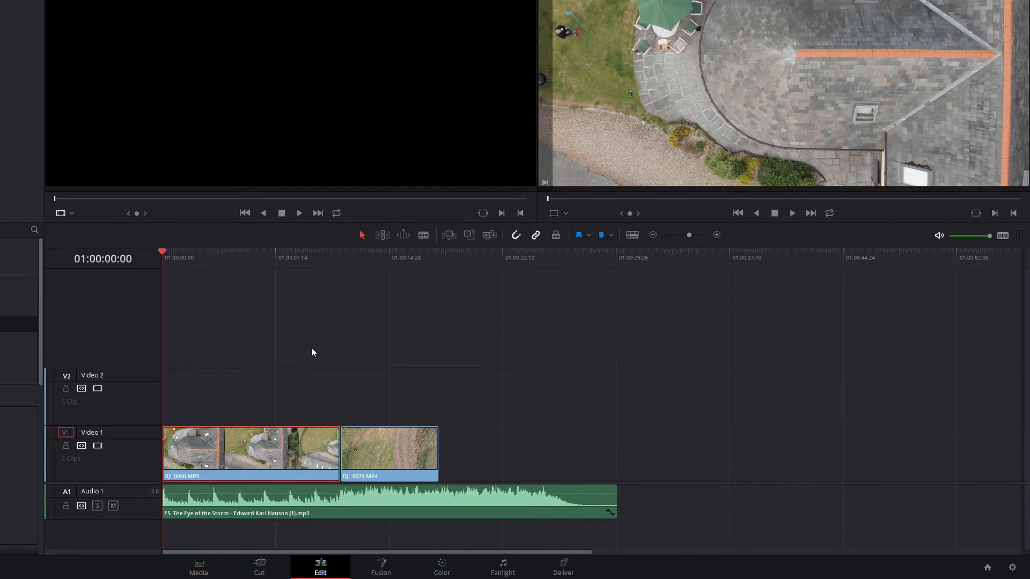
- Activate Blade mode and split the DJI_0080.MP4 clip at 01:00:04:11
{"action": "left_click", "coordinate": [423, 235]}
{"action": "left_click_drag", "start_coordinate": [172, 260], "coordinate": [229, 267]}
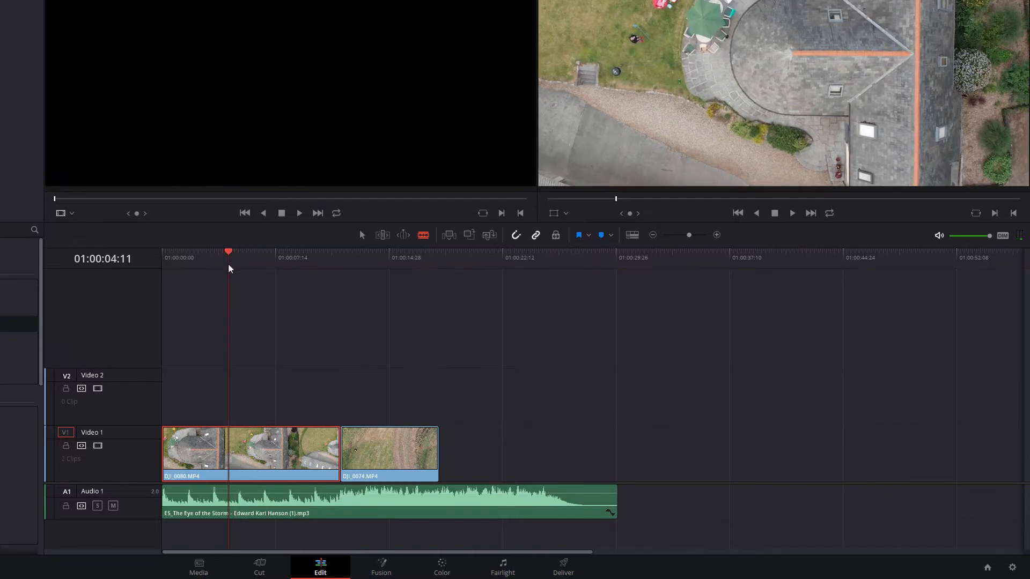
{"action": "key", "text": "ctrl+b"}
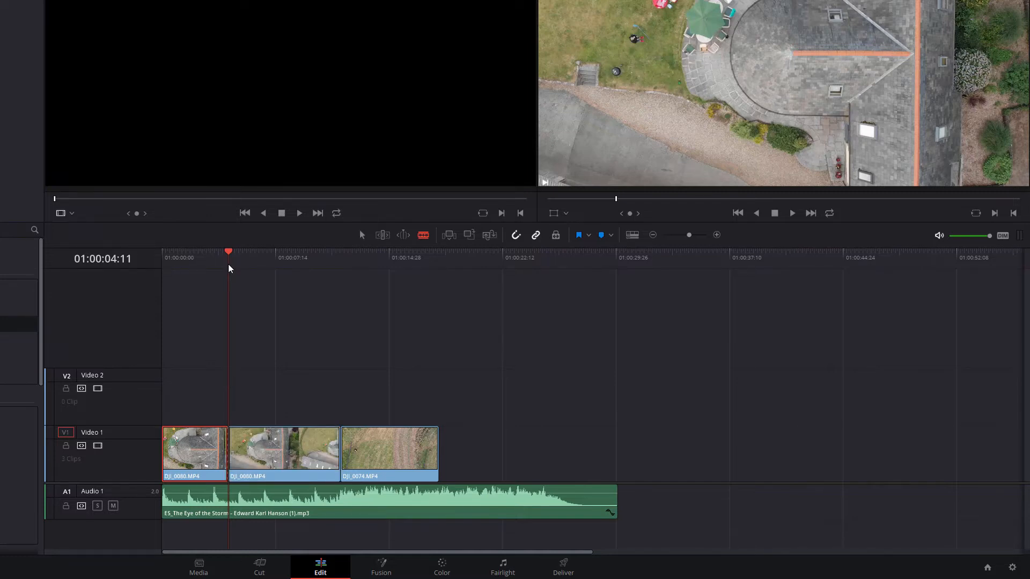
- Split the second DJI_0080.MP4 segment at 01:00:08:22 with the blade and return to Selection mode
{"action": "left_click_drag", "start_coordinate": [227, 250], "coordinate": [294, 273]}
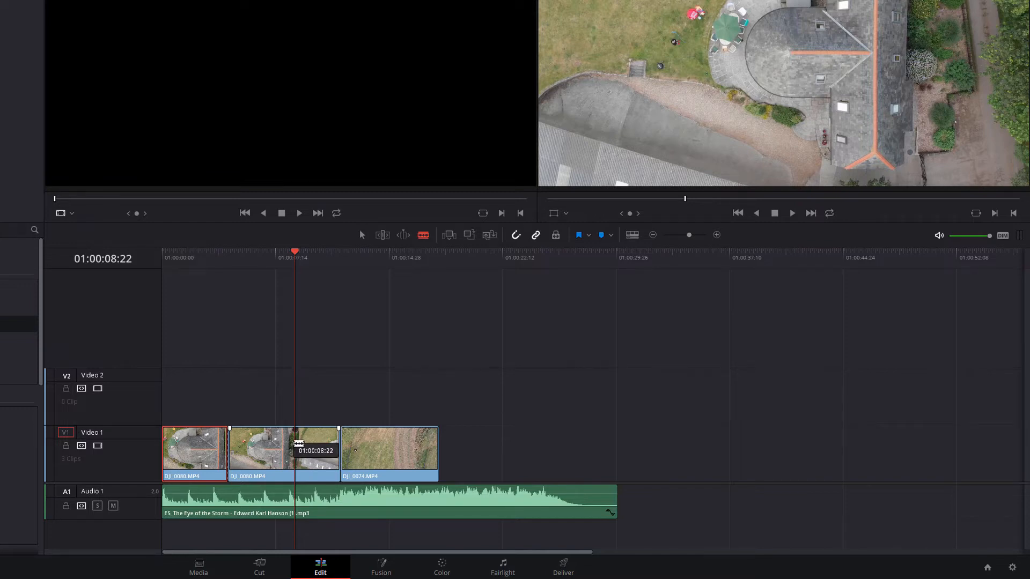
{"action": "left_click", "coordinate": [299, 445]}
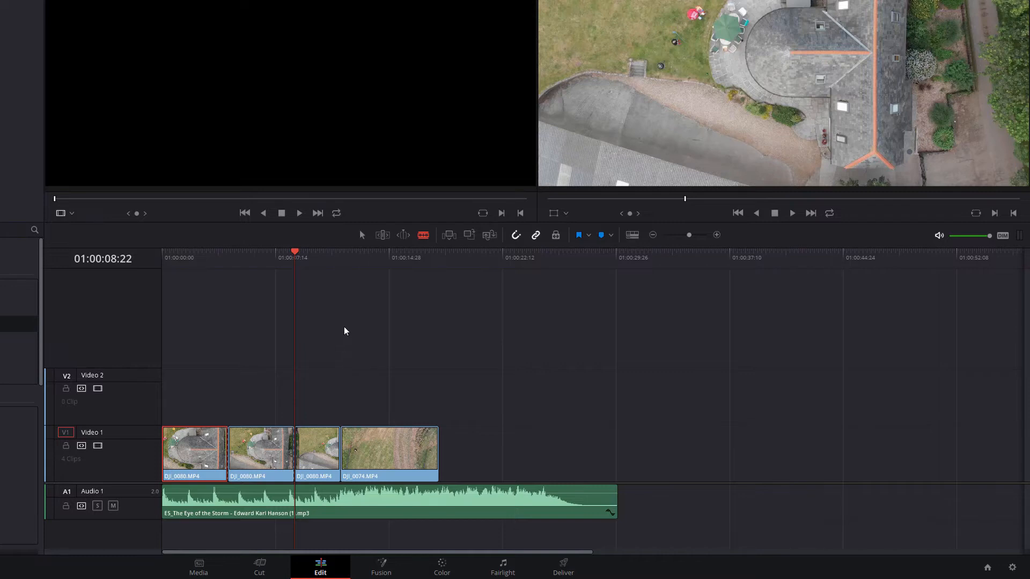
{"action": "left_click", "coordinate": [363, 235]}
- Ripple delete the middle DJI_0080.MP4 segment and undo that deletion
{"action": "left_click", "coordinate": [255, 447]}
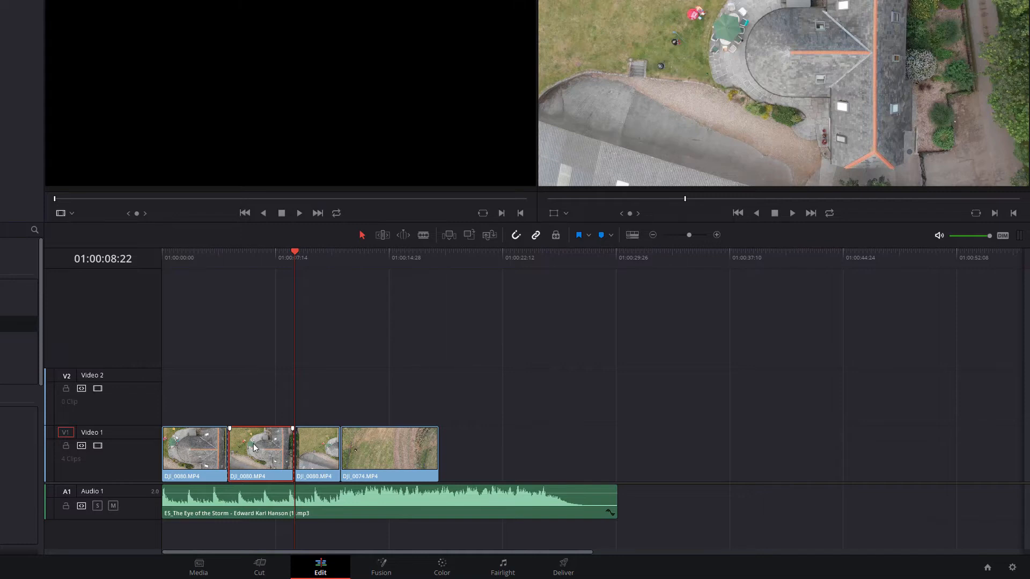
{"action": "key", "text": "Delete"}
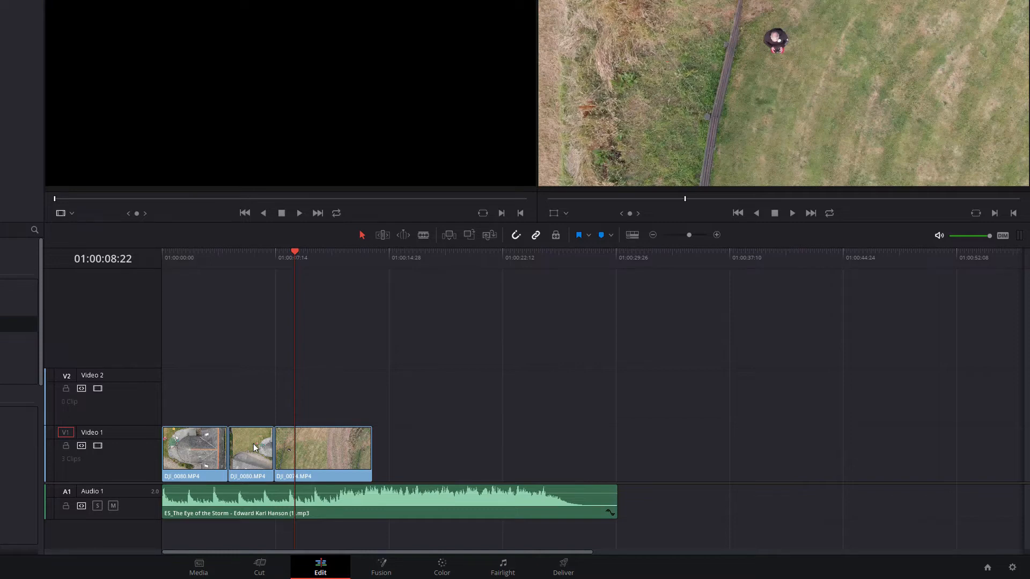
{"action": "key", "text": "ctrl+z"}
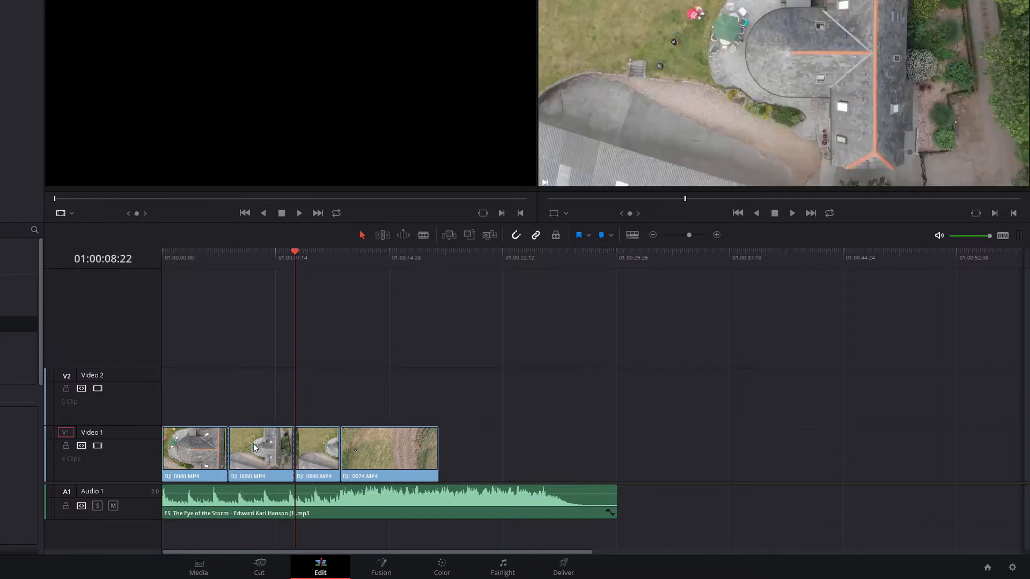
- Delete the middle DJI_0080.MP4 segment leaving a gap in the track, and undo that deletion
{"action": "left_click", "coordinate": [261, 455]}
{"action": "key", "text": "BackSpace"}
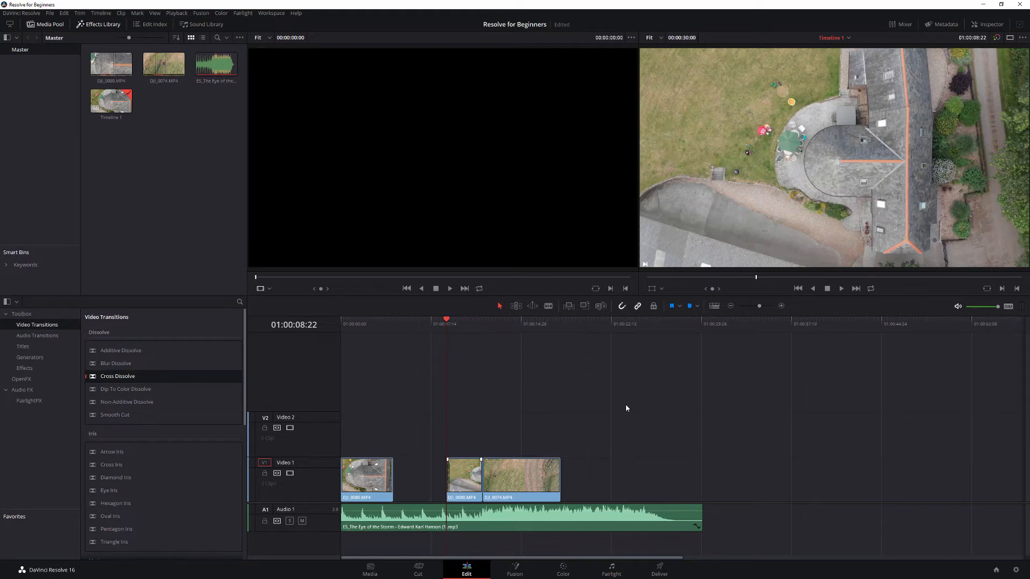
{"action": "key", "text": "ctrl+z"}
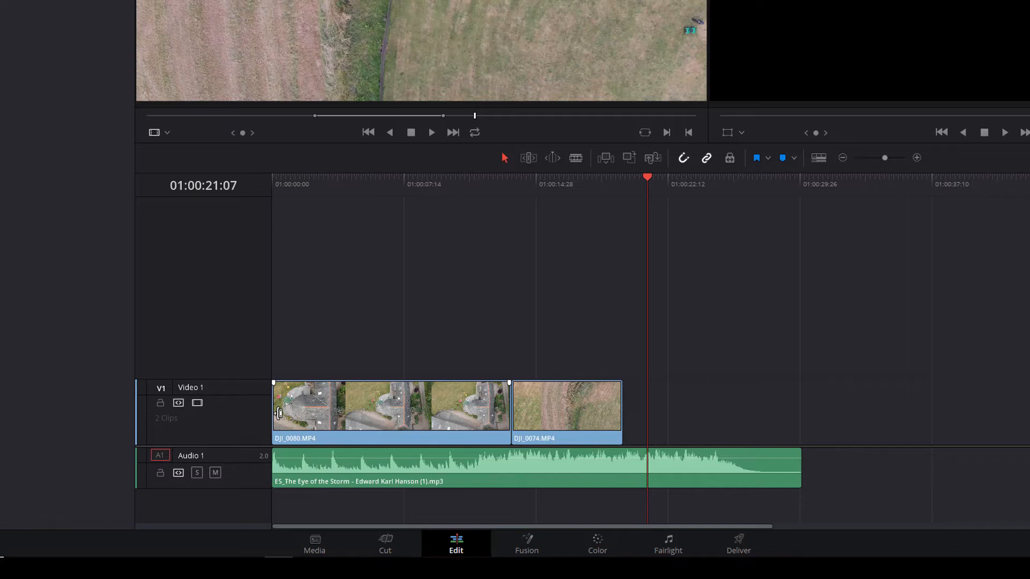
- Trim DJI_0080.MP4 inward from its start and by about 04:05 from its end, restoring each edge to its original position
{"action": "left_click_drag", "start_coordinate": [279, 413], "coordinate": [374, 412]}
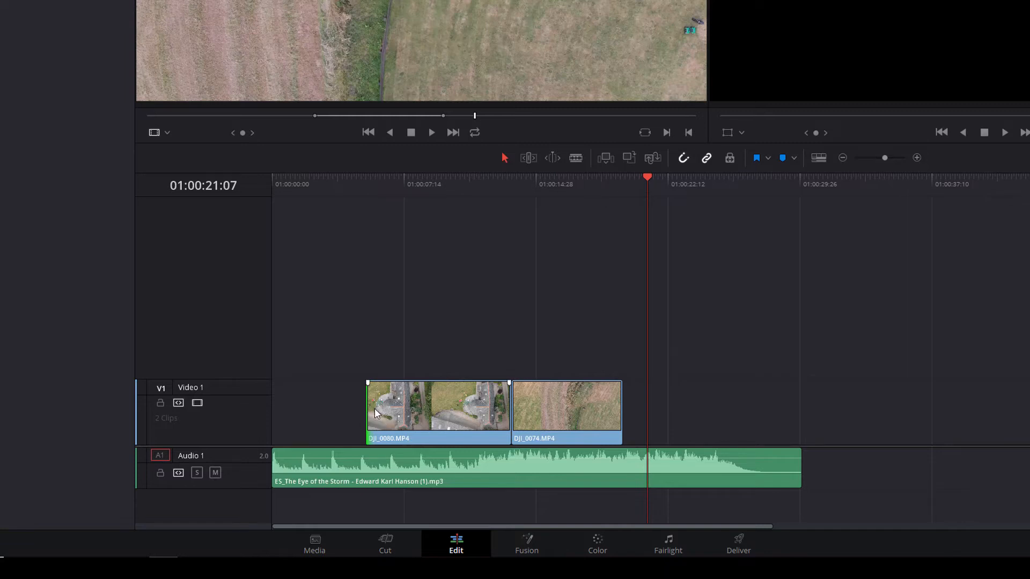
{"action": "left_click_drag", "start_coordinate": [372, 408], "coordinate": [273, 410]}
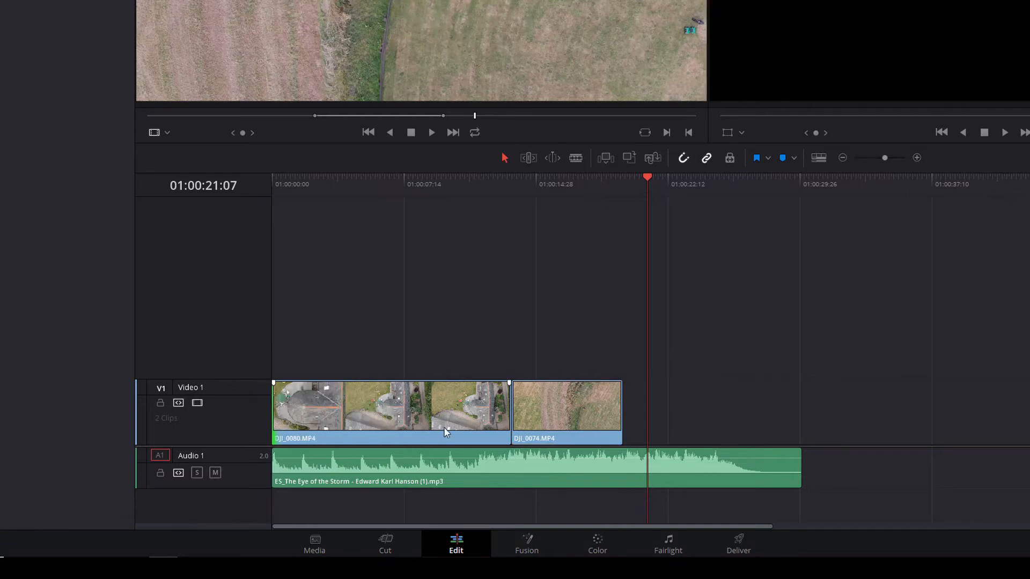
{"action": "left_click_drag", "start_coordinate": [505, 420], "coordinate": [433, 424]}
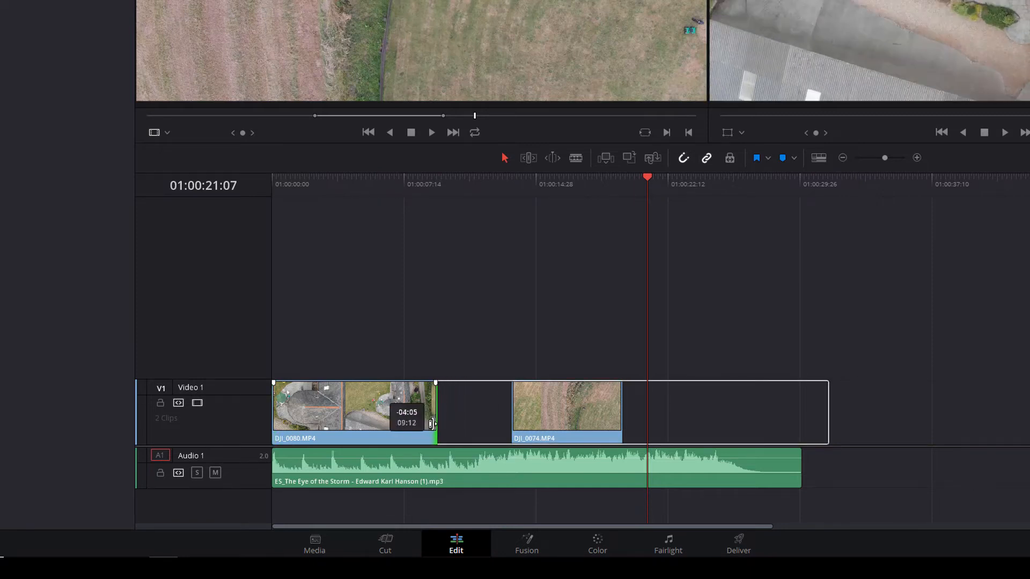
{"action": "left_click_drag", "start_coordinate": [432, 424], "coordinate": [510, 408]}
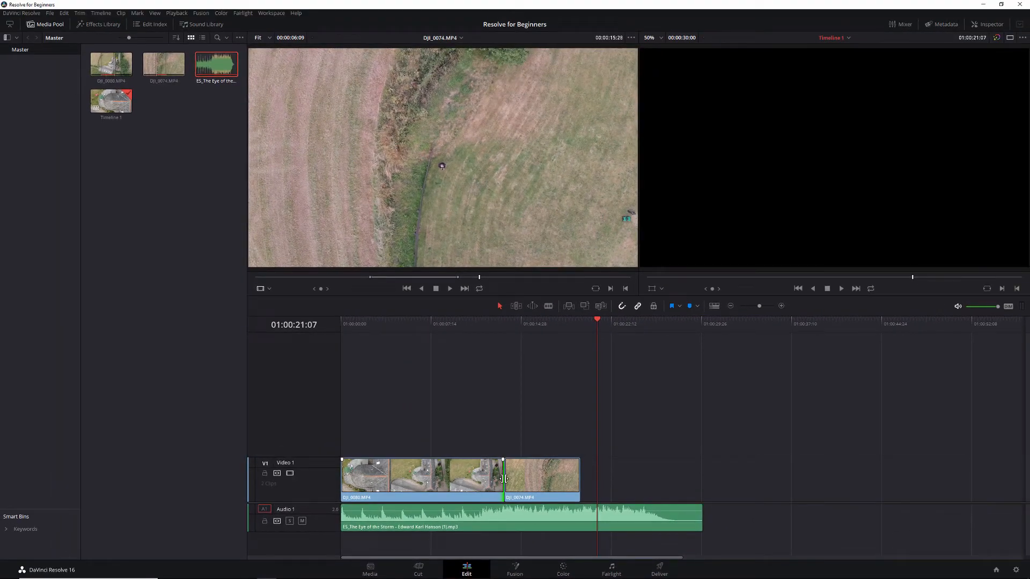
- Roll the edit point between DJI_0080.MP4 and DJI_0074.MP4 earlier, to about 01:00:11:23
{"action": "left_click_drag", "start_coordinate": [504, 479], "coordinate": [452, 485]}
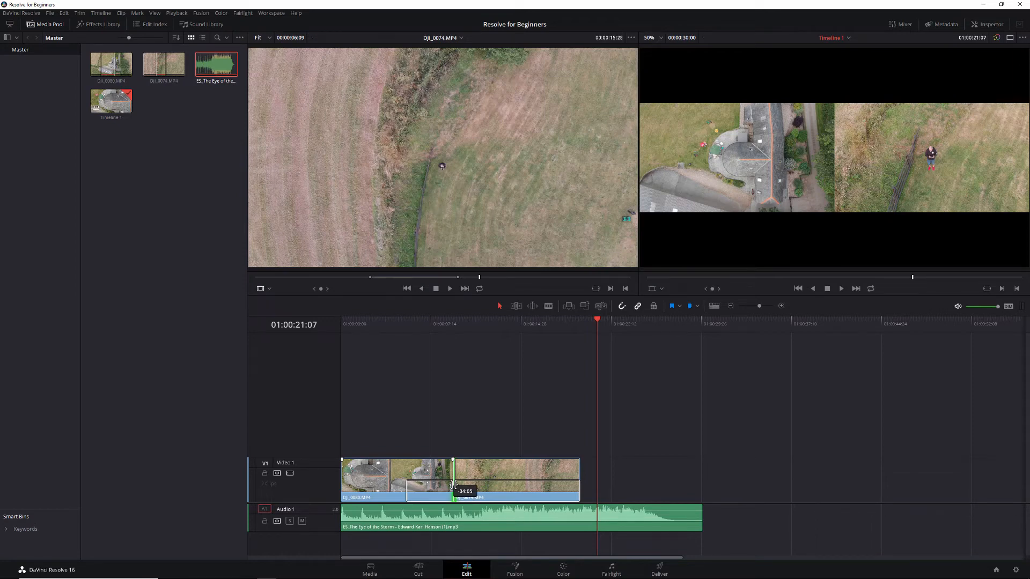
{"action": "left_click_drag", "start_coordinate": [454, 485], "coordinate": [483, 488]}
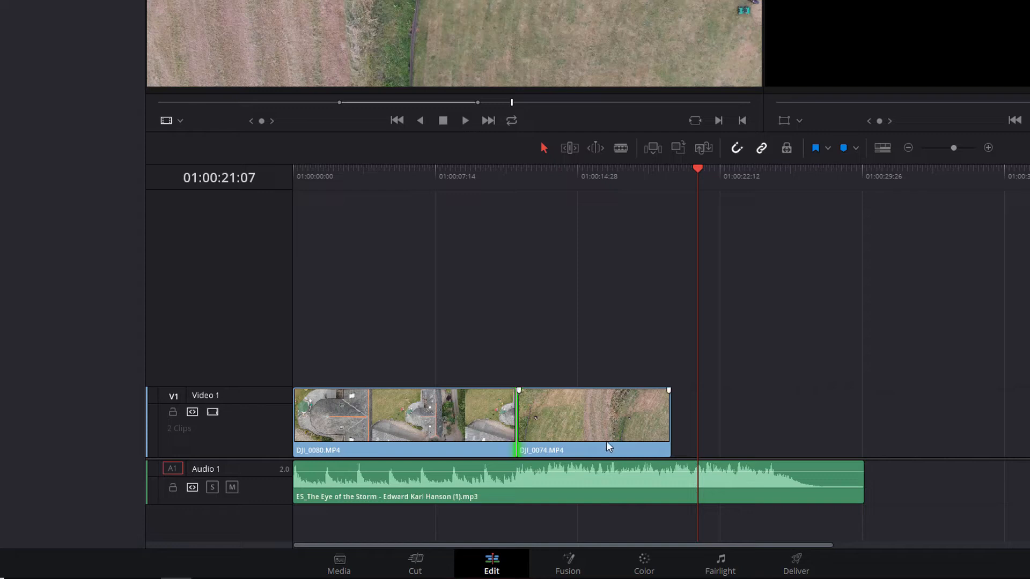
- Extend the end of DJI_0074.MP4 to its full 20:11 length and shorten it to end at about 01:00:18
{"action": "left_click", "coordinate": [668, 427]}
{"action": "left_click_drag", "start_coordinate": [666, 429], "coordinate": [665, 429]}
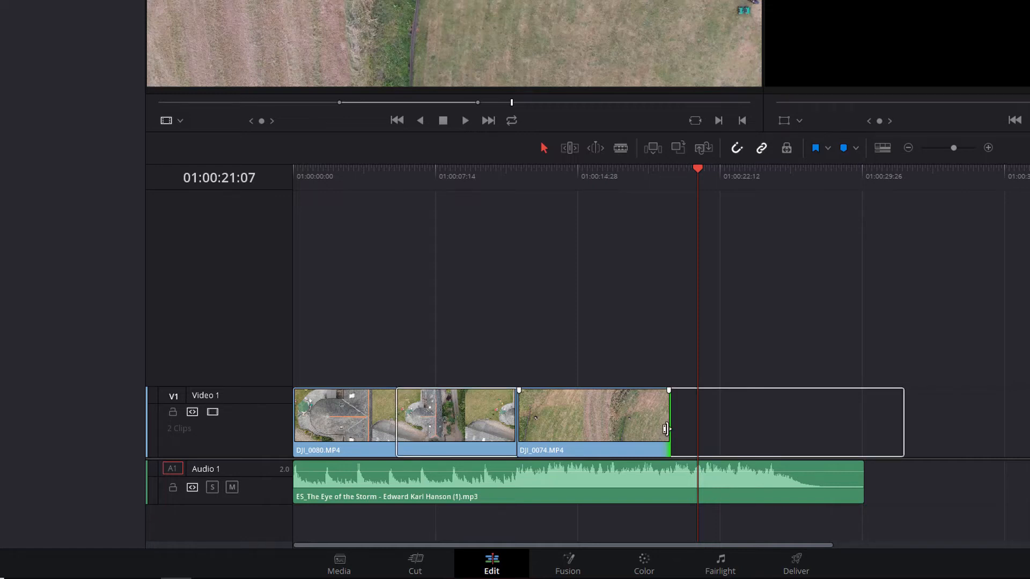
{"action": "left_click_drag", "start_coordinate": [665, 429], "coordinate": [902, 424]}
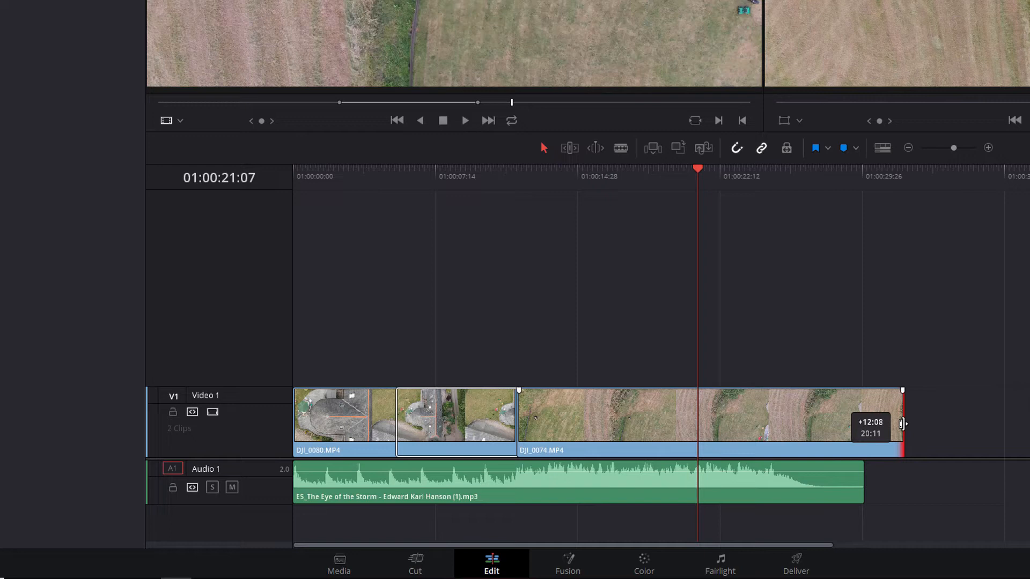
{"action": "left_click_drag", "start_coordinate": [901, 424], "coordinate": [635, 404]}
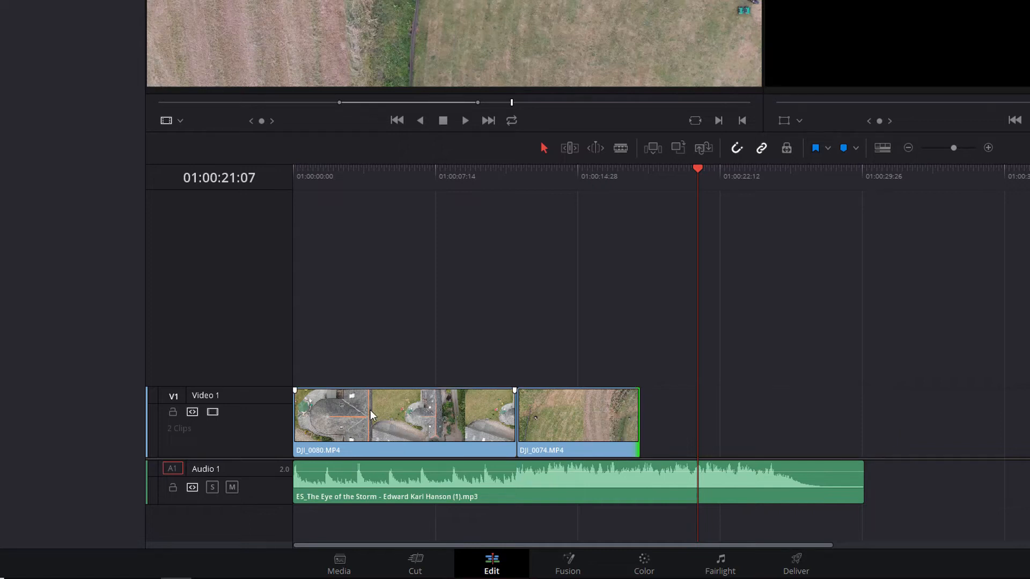
- Try to trim the end of DJI_0080.MP4 by about 19 frames
{"action": "mouse_move", "coordinate": [512, 428]}
{"action": "left_mouse_down"}
{"action": "mouse_move", "coordinate": [799, 436]}
{"action": "mouse_move", "coordinate": [915, 452]}
{"action": "mouse_move", "coordinate": [475, 428]}
{"action": "mouse_move", "coordinate": [508, 425]}
{"action": "left_mouse_up"}
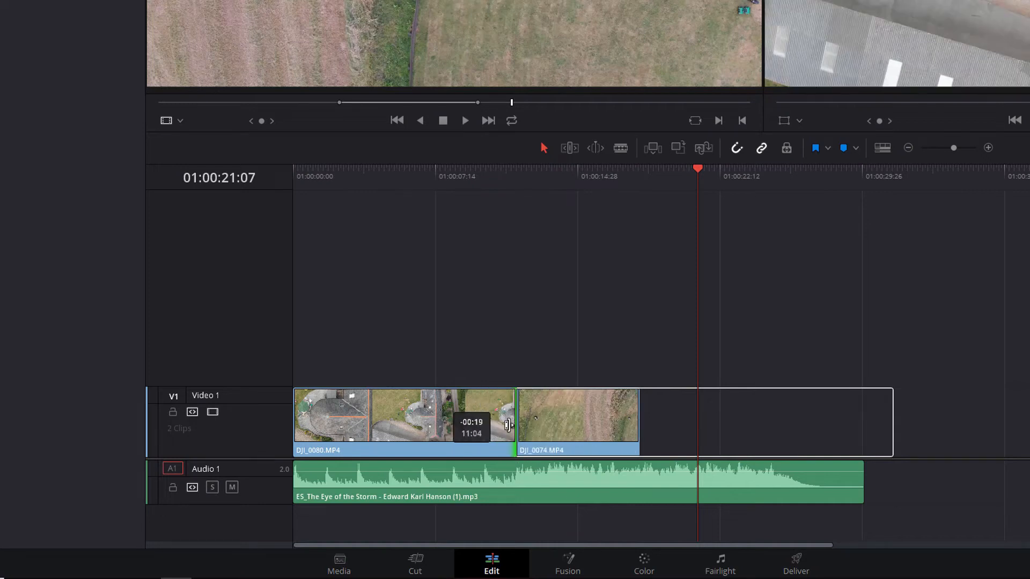
{"action": "left_click_drag", "start_coordinate": [507, 425], "coordinate": [508, 425]}
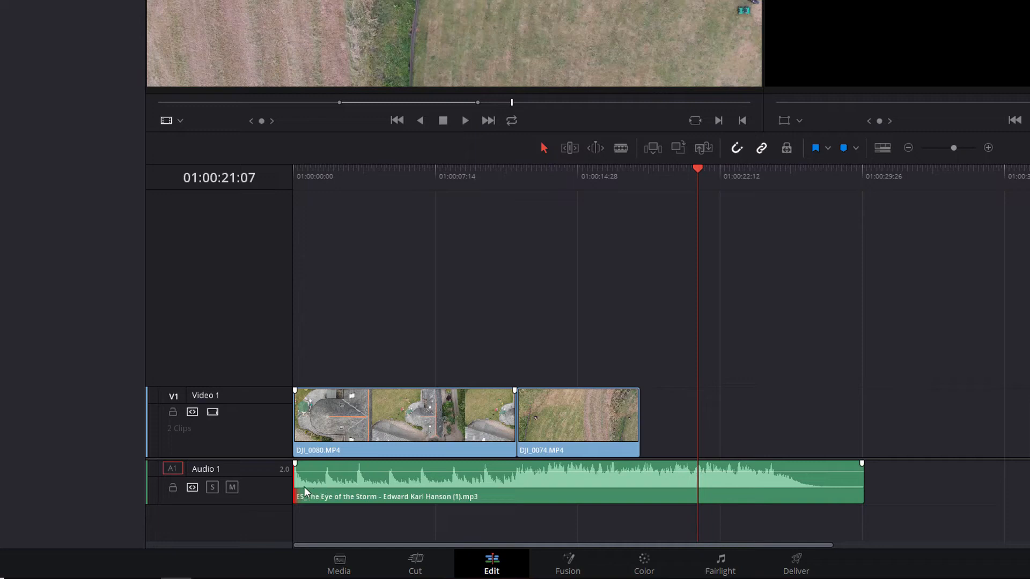
- Trim about 11 seconds from the start of the music clip and move the remainder to the timeline's start
{"action": "left_click_drag", "start_coordinate": [299, 486], "coordinate": [508, 490]}
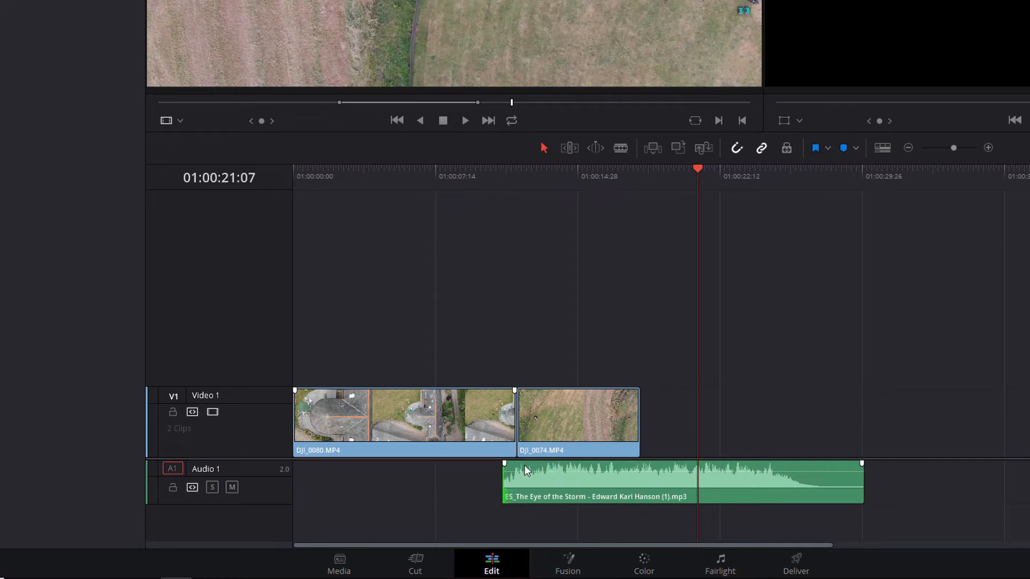
{"action": "left_click_drag", "start_coordinate": [638, 475], "coordinate": [423, 475]}
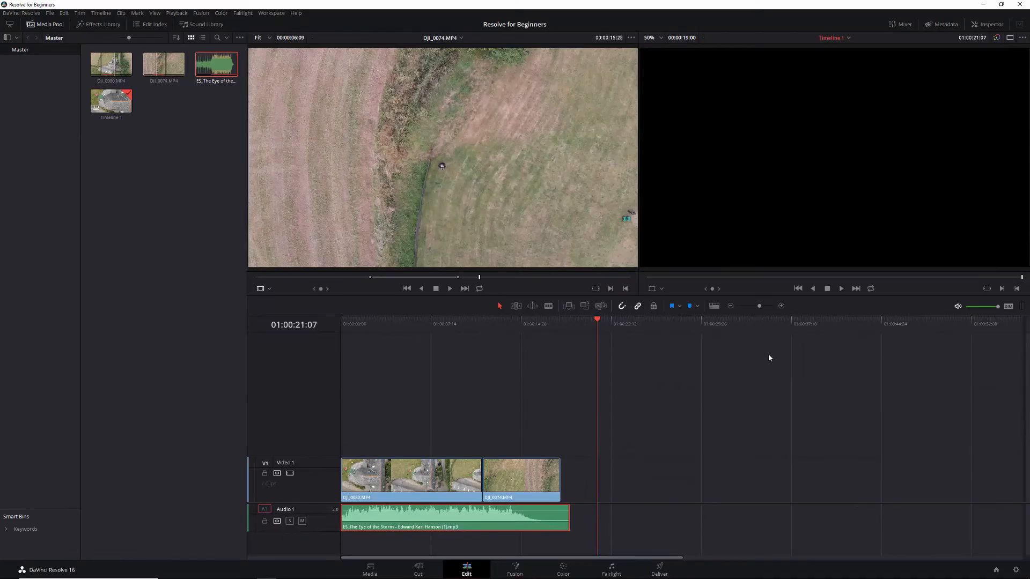
- Play the timeline from its start to check the clips against the trimmed music
{"action": "left_click", "coordinate": [798, 289]}
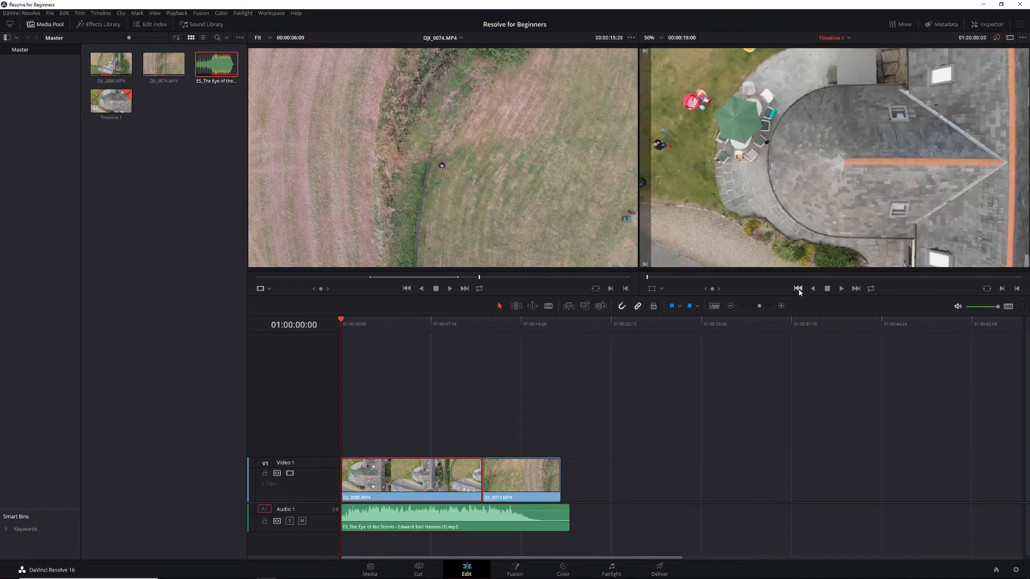
{"action": "left_click", "coordinate": [841, 289]}
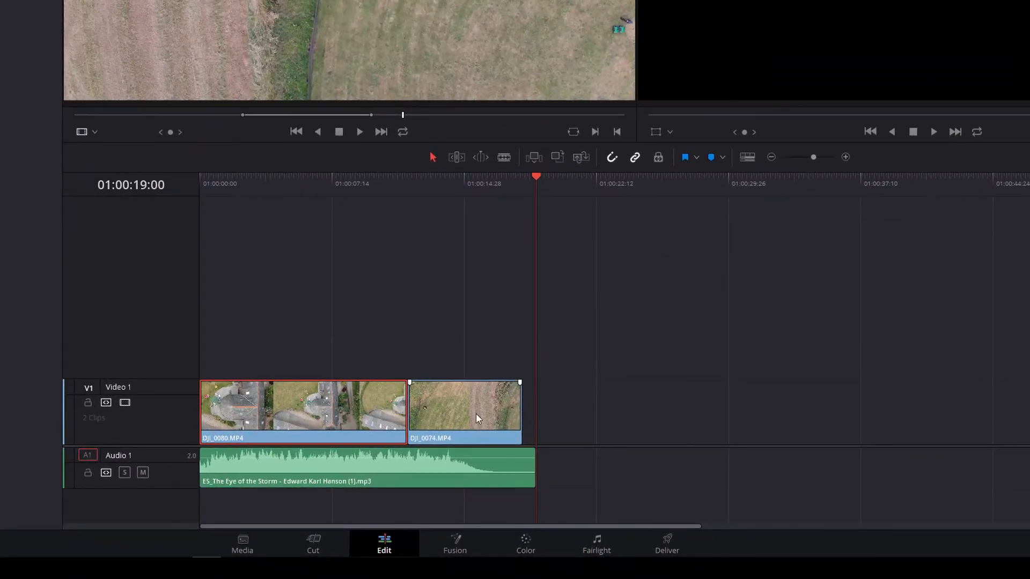
- Add a fade-out of about 03:06 to the end of the DJI_0074.MP4 clip
{"action": "left_click", "coordinate": [476, 414]}
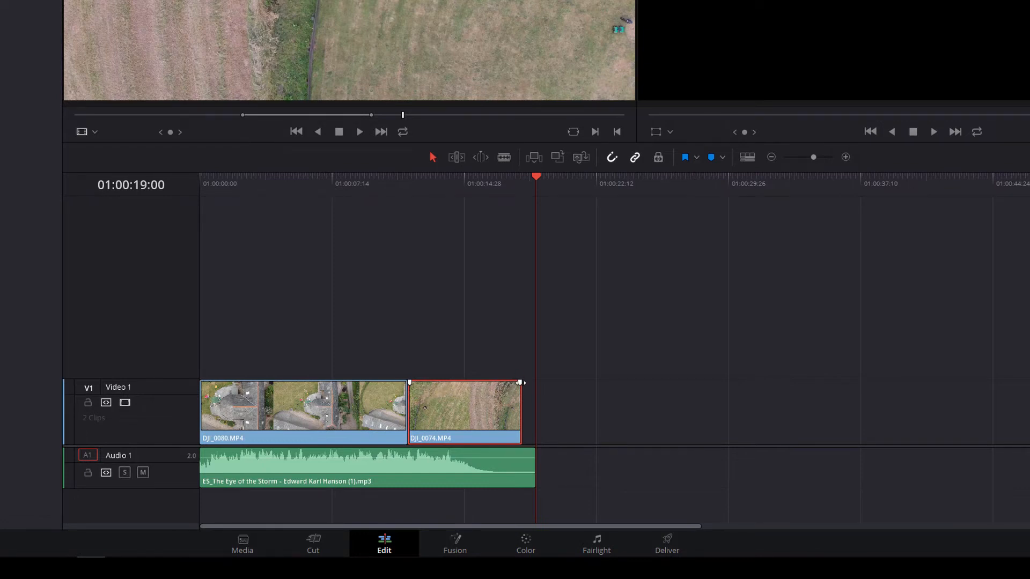
{"action": "left_click", "coordinate": [520, 382]}
{"action": "left_click_drag", "start_coordinate": [521, 382], "coordinate": [468, 383]}
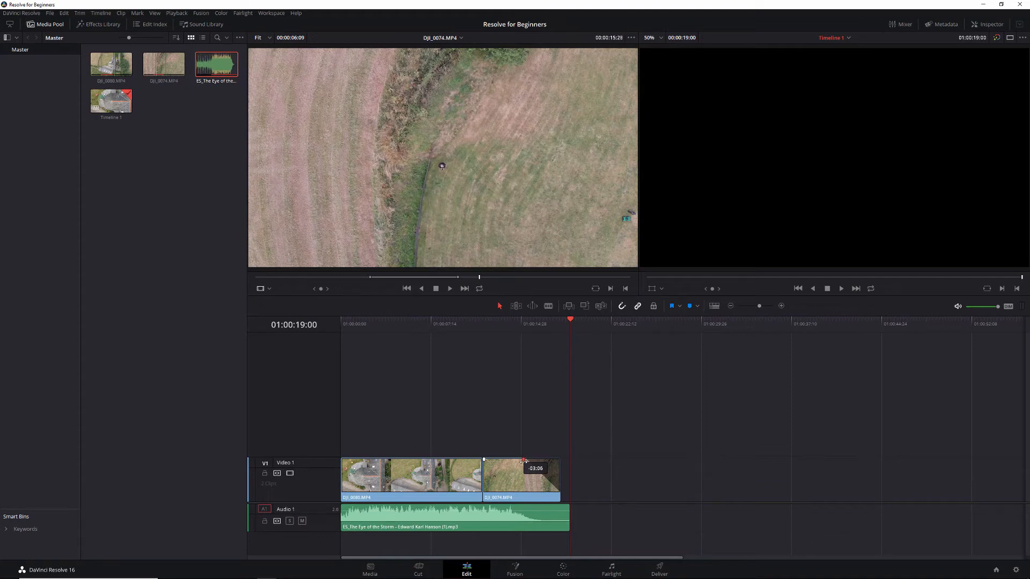
{"action": "left_click_drag", "start_coordinate": [523, 460], "coordinate": [519, 461]}
- Play the timeline from the start of DJI_0074.MP4 through its fade-out and stop playback
{"action": "left_click", "coordinate": [797, 289]}
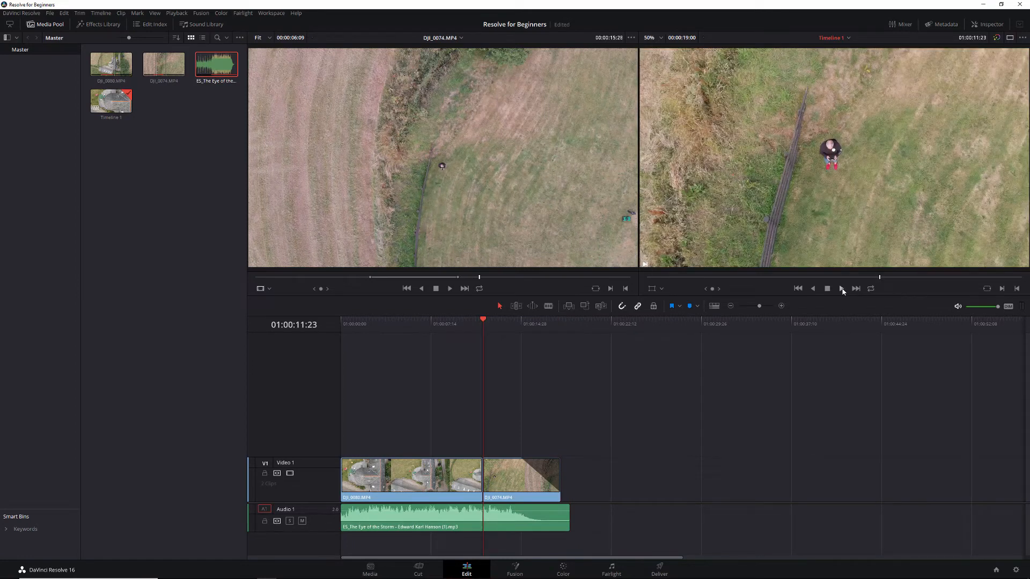
{"action": "left_click", "coordinate": [842, 289]}
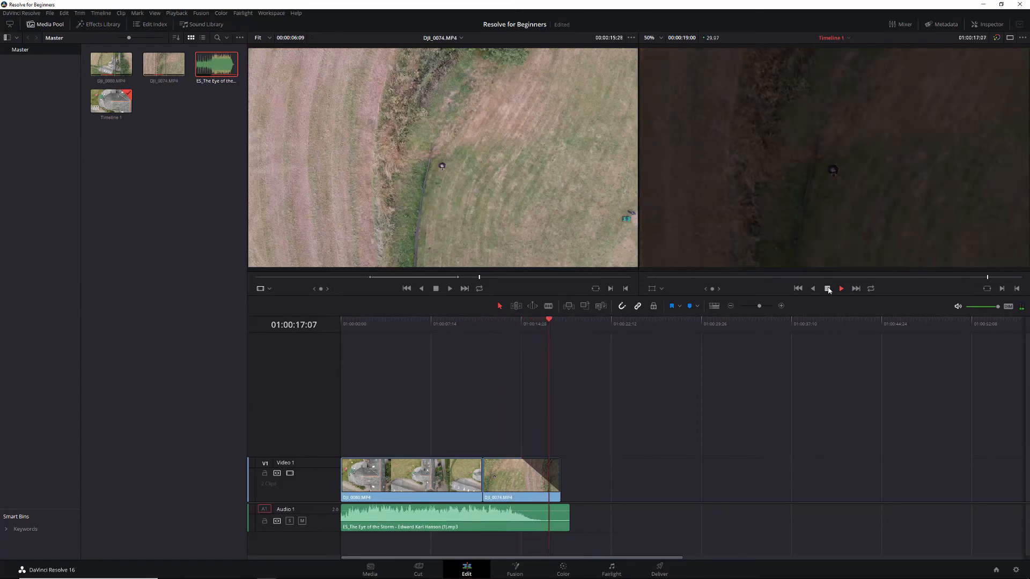
{"action": "left_click", "coordinate": [828, 289]}
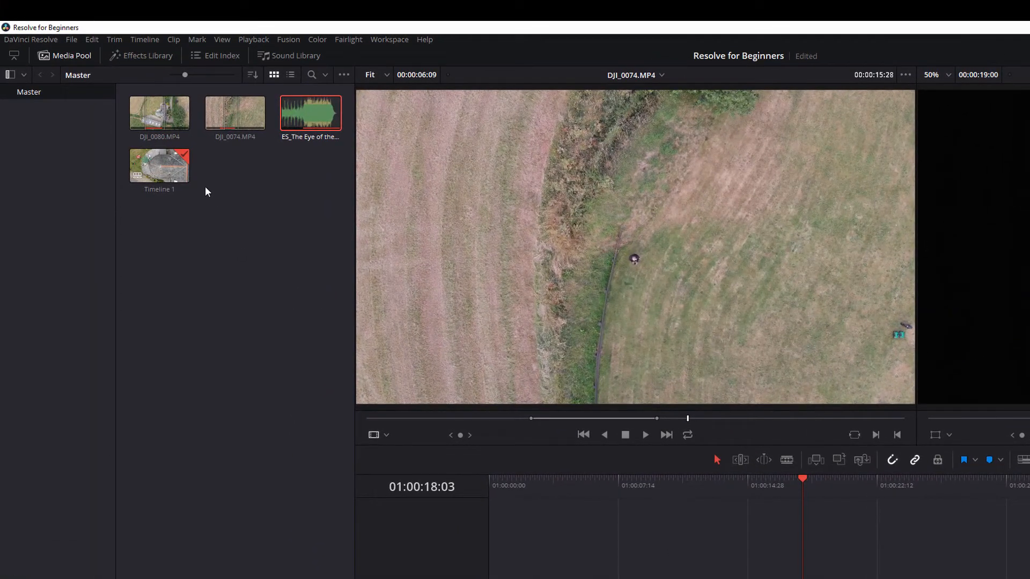
- Open the Effects Library titles and place a Text title at the timeline's start on Video 2
{"action": "left_click", "coordinate": [139, 58]}
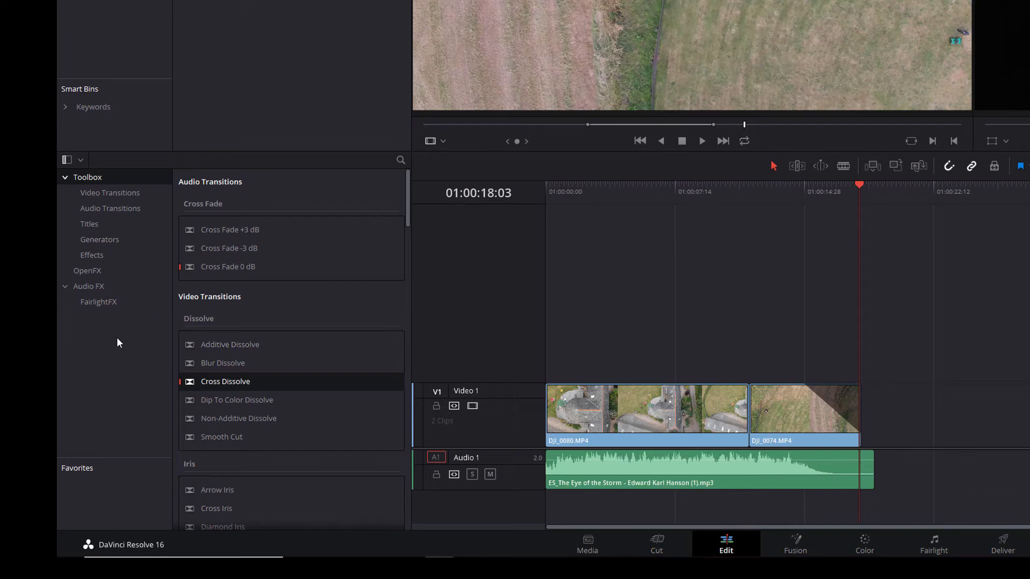
{"action": "left_click", "coordinate": [88, 224]}
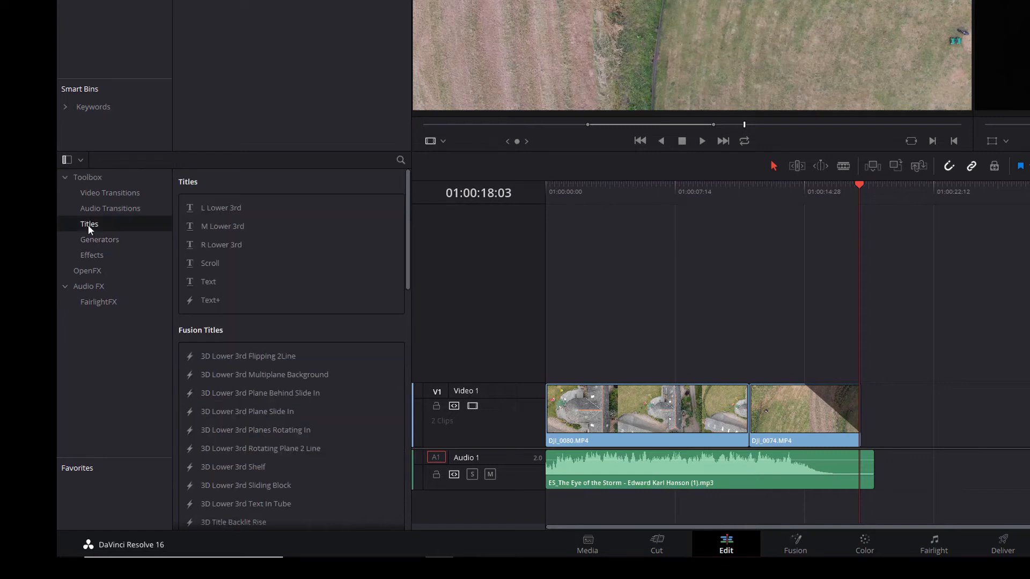
{"action": "left_click", "coordinate": [210, 281]}
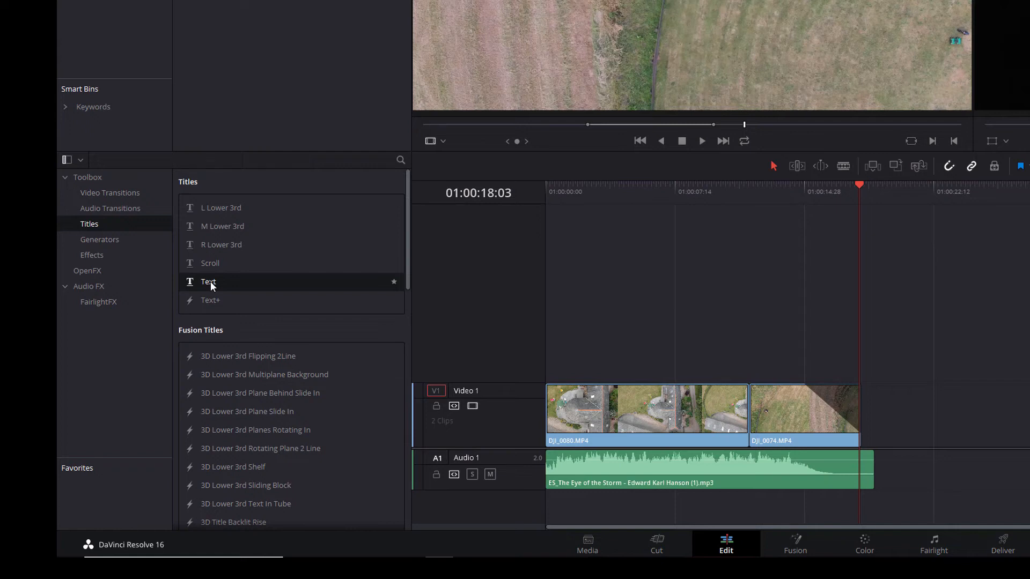
{"action": "left_click_drag", "start_coordinate": [211, 285], "coordinate": [555, 350]}
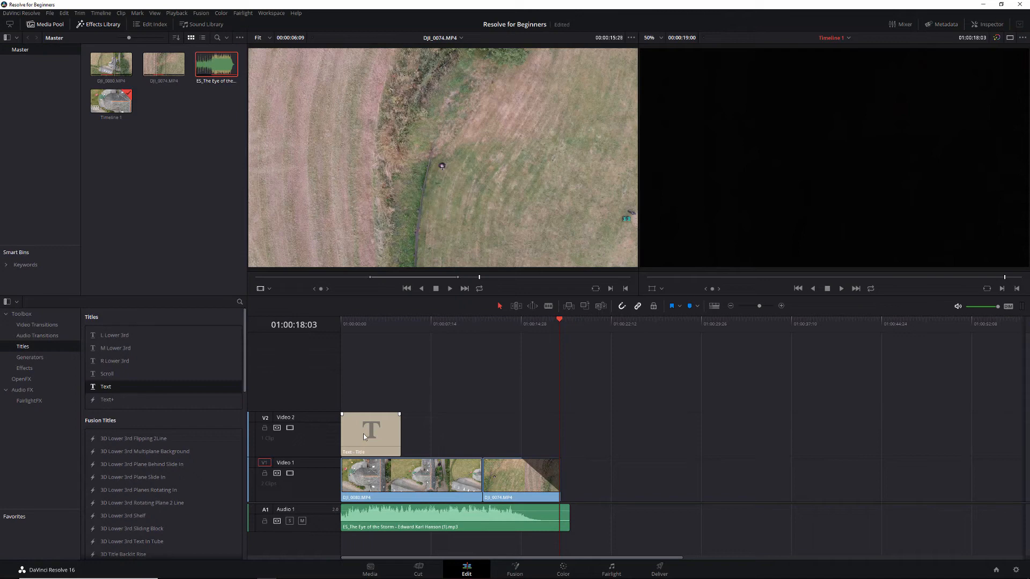
- Open the title's properties and replace its text with "Cool Video"
{"action": "left_click", "coordinate": [372, 432]}
{"action": "double_click", "coordinate": [372, 432]}
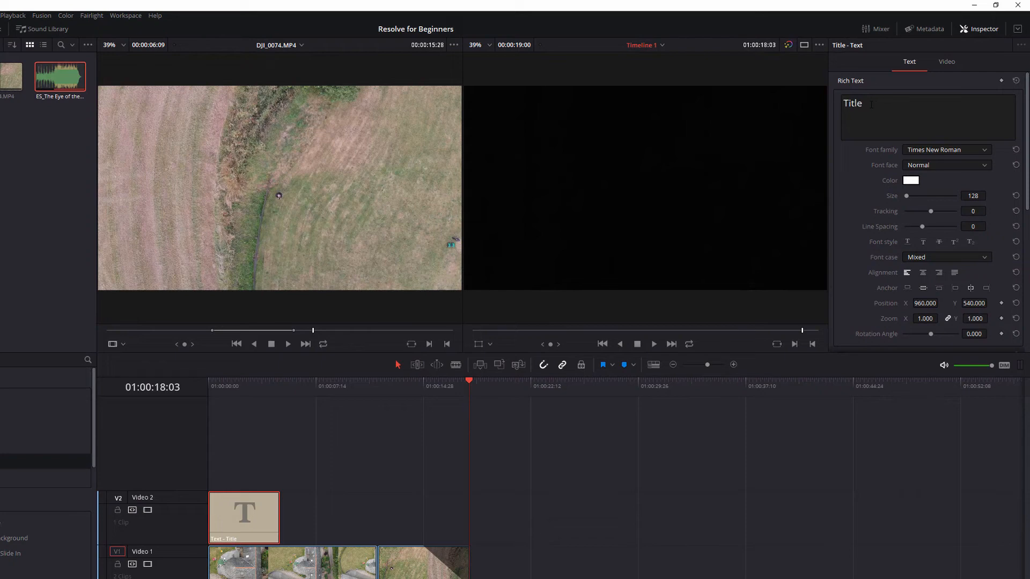
{"action": "double_click", "coordinate": [871, 104]}
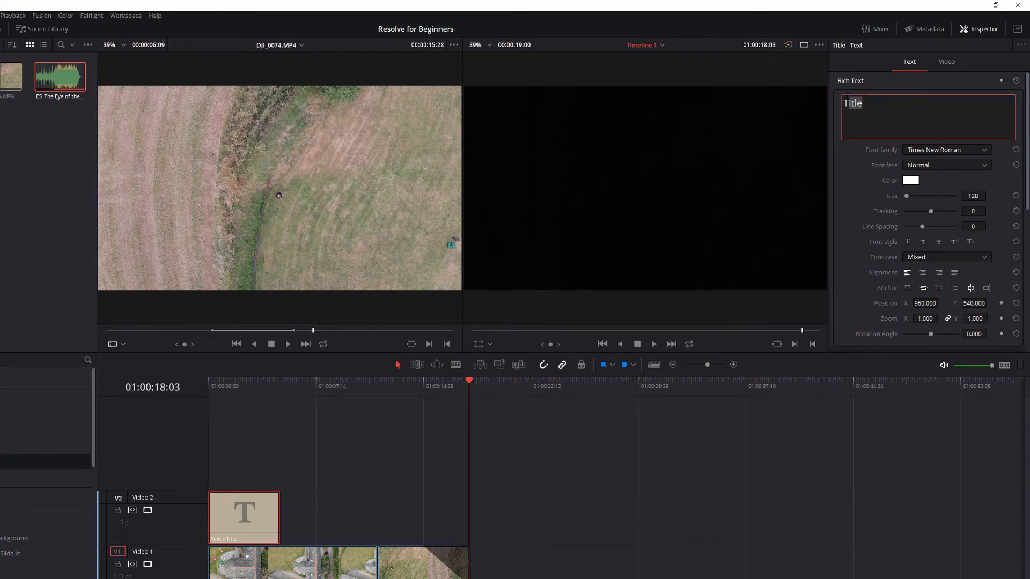
{"action": "type", "text": "Cool Video"}
- Set the "Cool Video" title's font family to Arial
{"action": "left_click", "coordinate": [931, 148]}
{"action": "scroll", "coordinate": [986, 180], "scroll_direction": "up", "scroll_amount": 5}
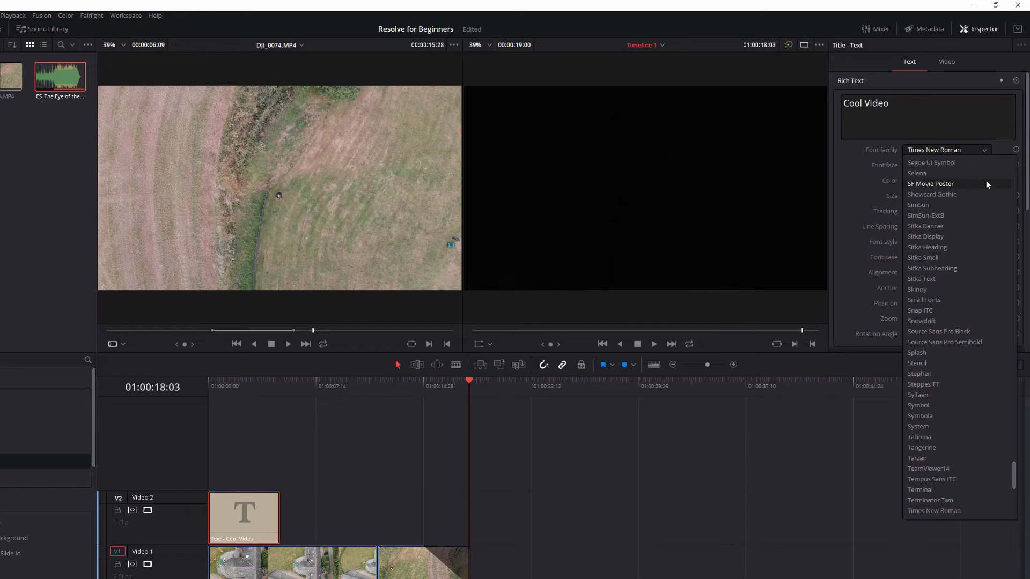
{"action": "scroll", "coordinate": [986, 183], "scroll_direction": "up", "scroll_amount": 20}
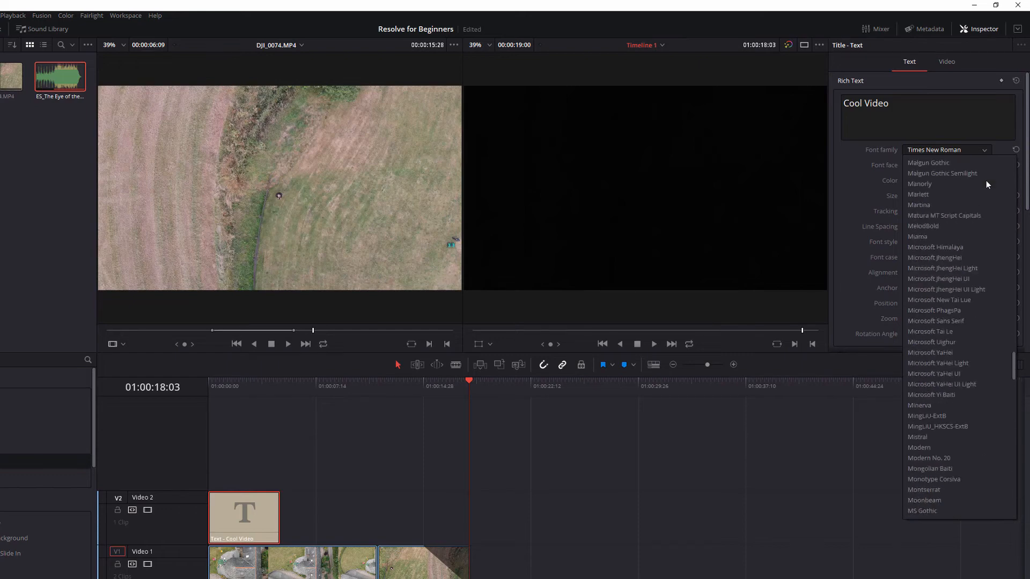
{"action": "scroll", "coordinate": [986, 180], "scroll_direction": "up", "scroll_amount": 20}
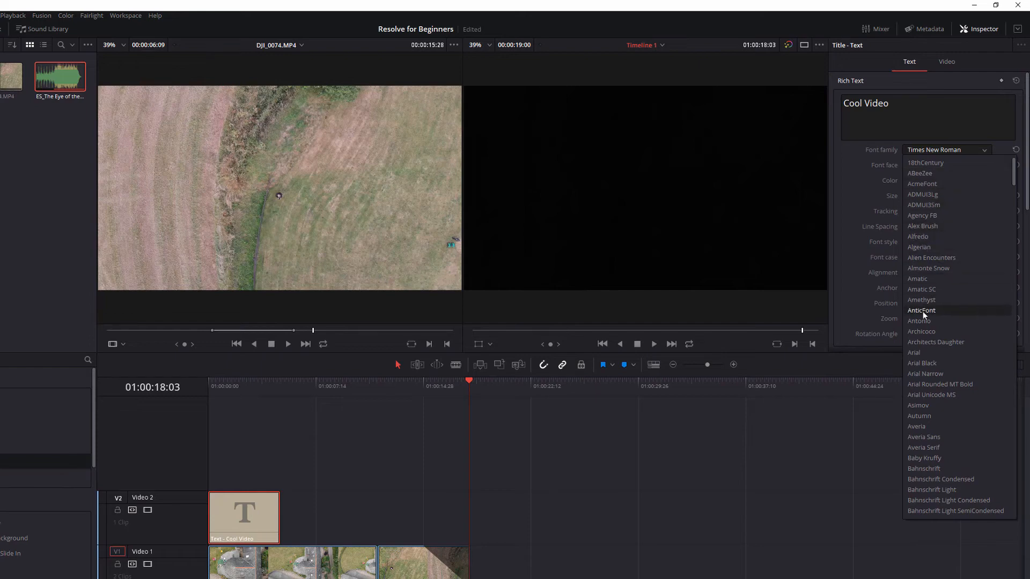
{"action": "left_click", "coordinate": [922, 353]}
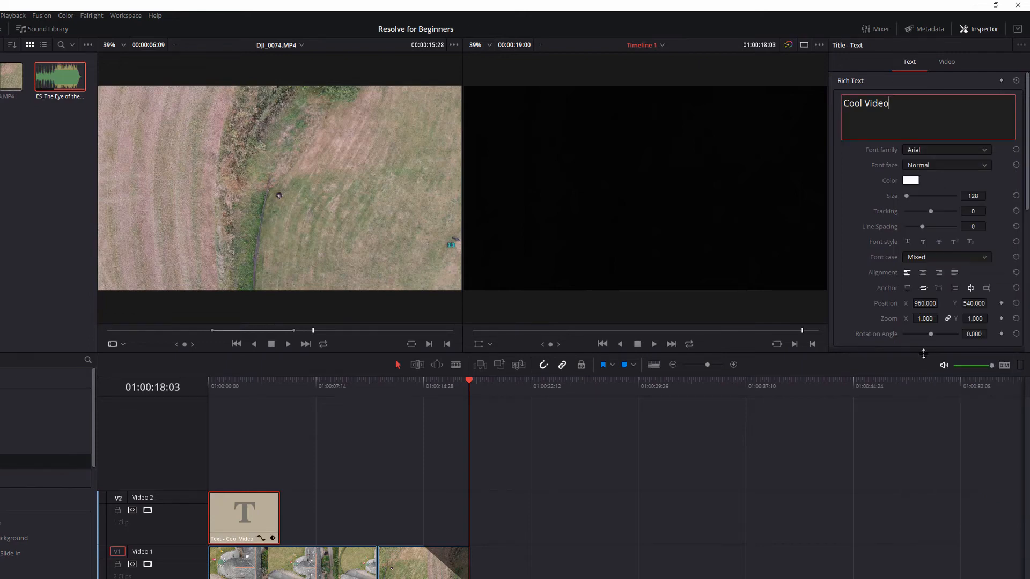
- Colour the "Cool Video" title dark red (#aa0000) and make its font face bold
{"action": "left_click", "coordinate": [912, 180]}
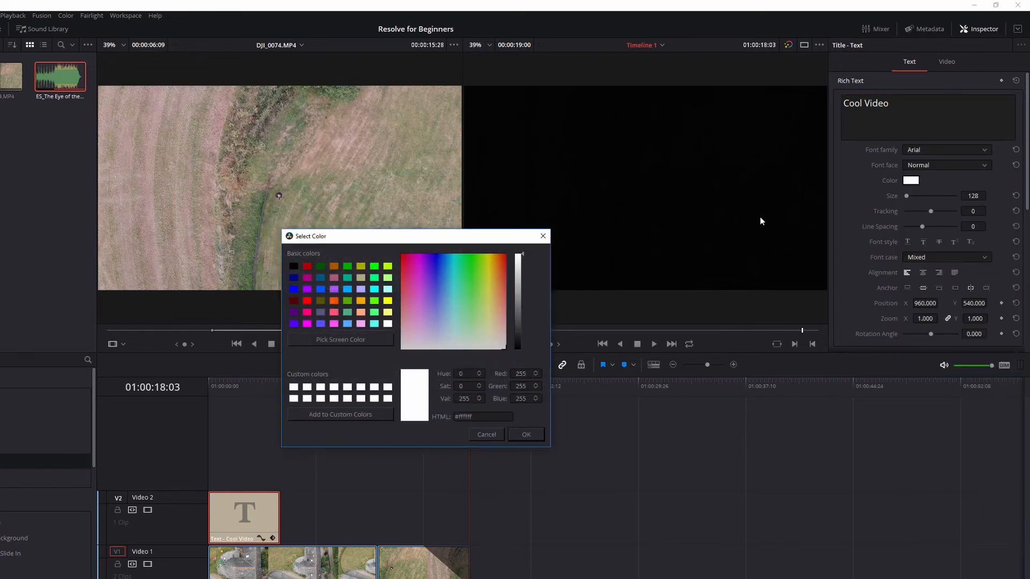
{"action": "left_click", "coordinate": [305, 267]}
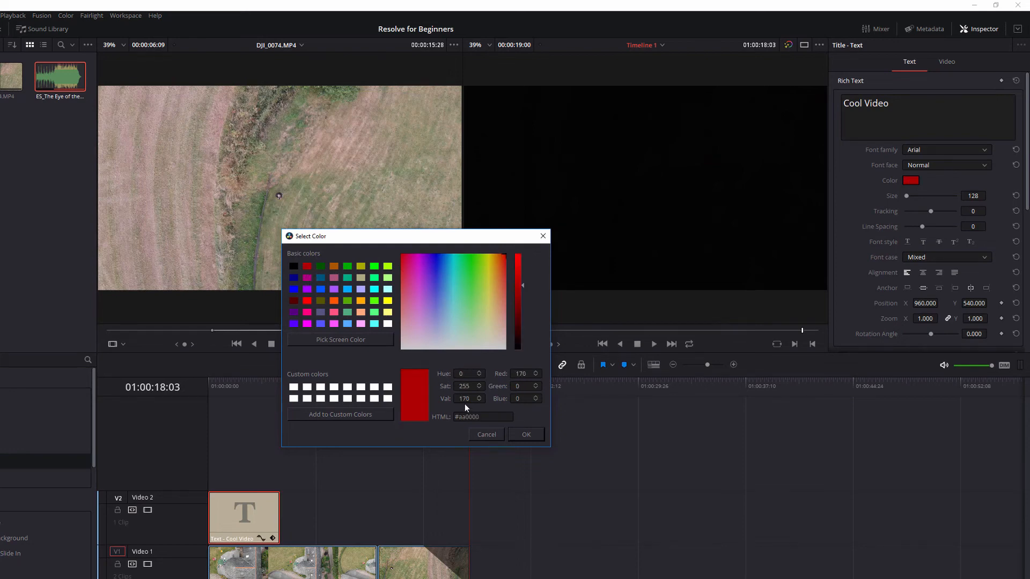
{"action": "left_click", "coordinate": [523, 433]}
{"action": "left_click", "coordinate": [941, 163]}
{"action": "left_click", "coordinate": [923, 188]}
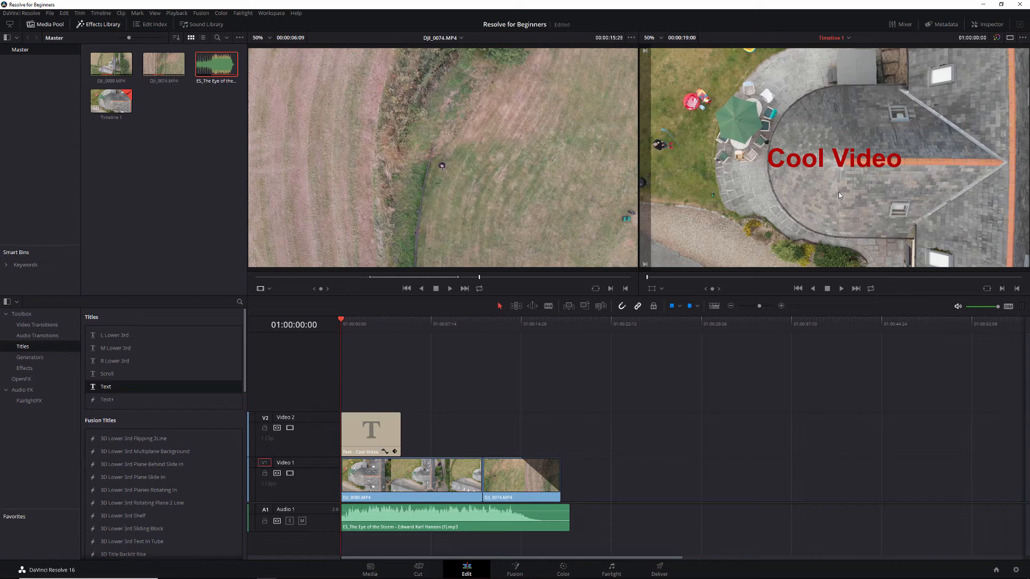
- Preview the title from the start of the timeline and add a fade-out to the end of the title clip
{"action": "left_click", "coordinate": [841, 288]}
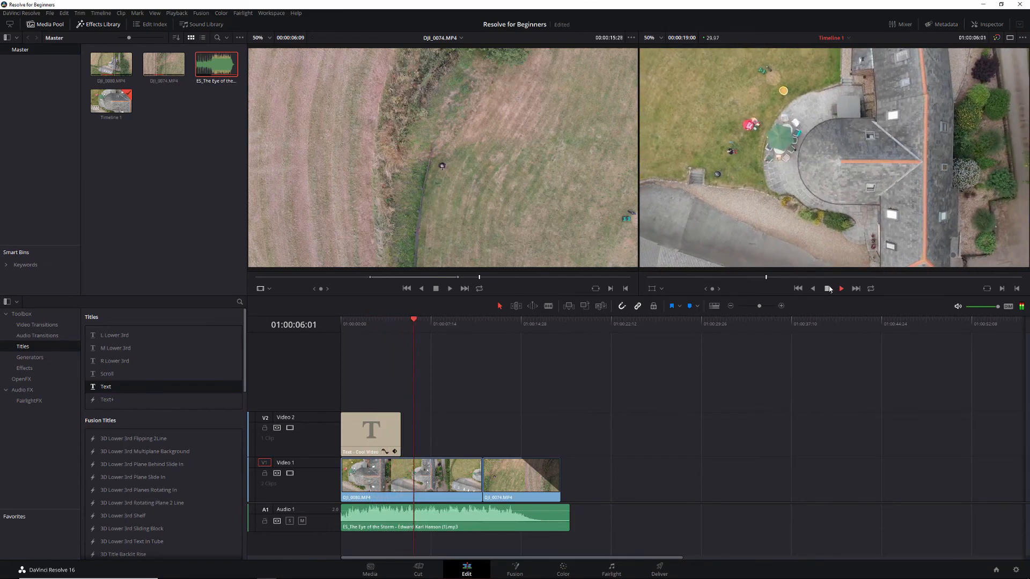
{"action": "left_click", "coordinate": [828, 289]}
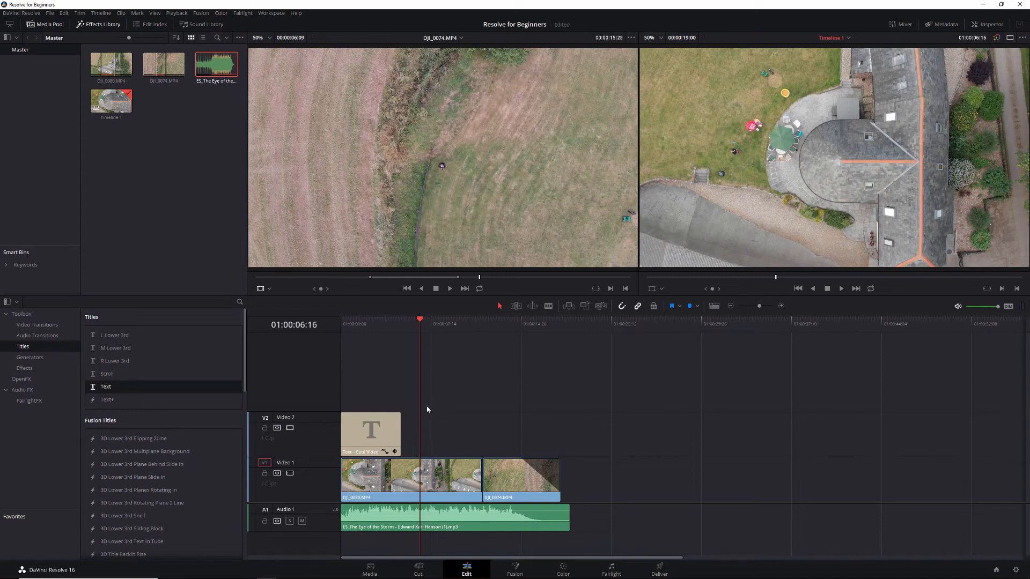
{"action": "left_click", "coordinate": [390, 436]}
{"action": "left_click_drag", "start_coordinate": [399, 414], "coordinate": [378, 417]}
- Play the timeline from the start through the title's fade-out and stop playback
{"action": "left_click", "coordinate": [798, 289]}
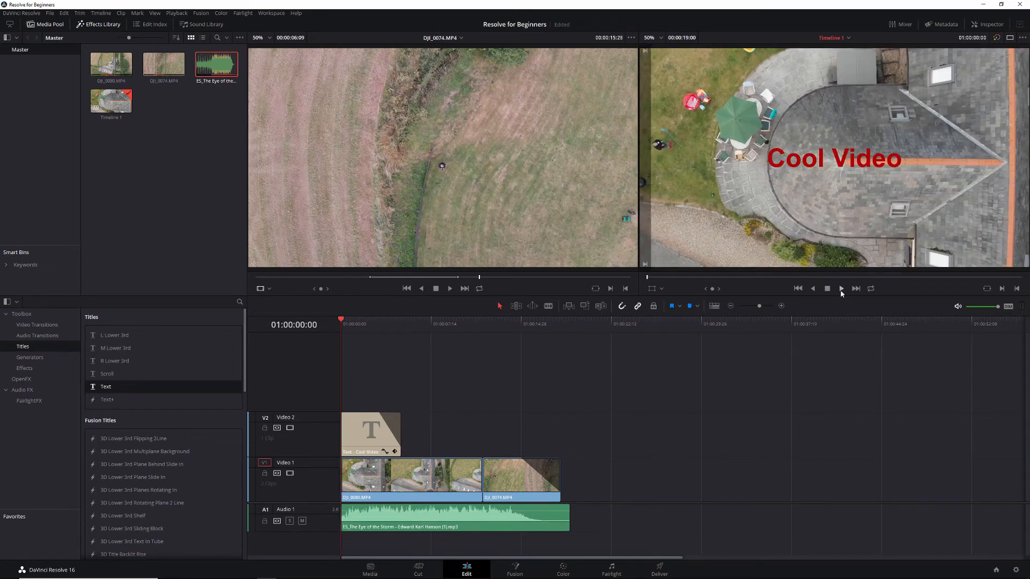
{"action": "left_click", "coordinate": [841, 288]}
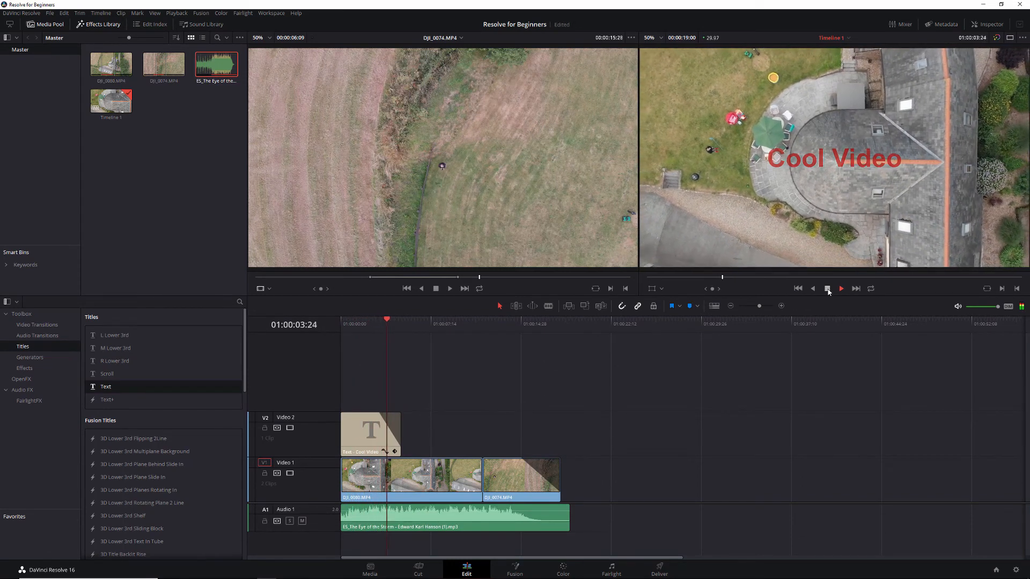
{"action": "left_click", "coordinate": [827, 290]}
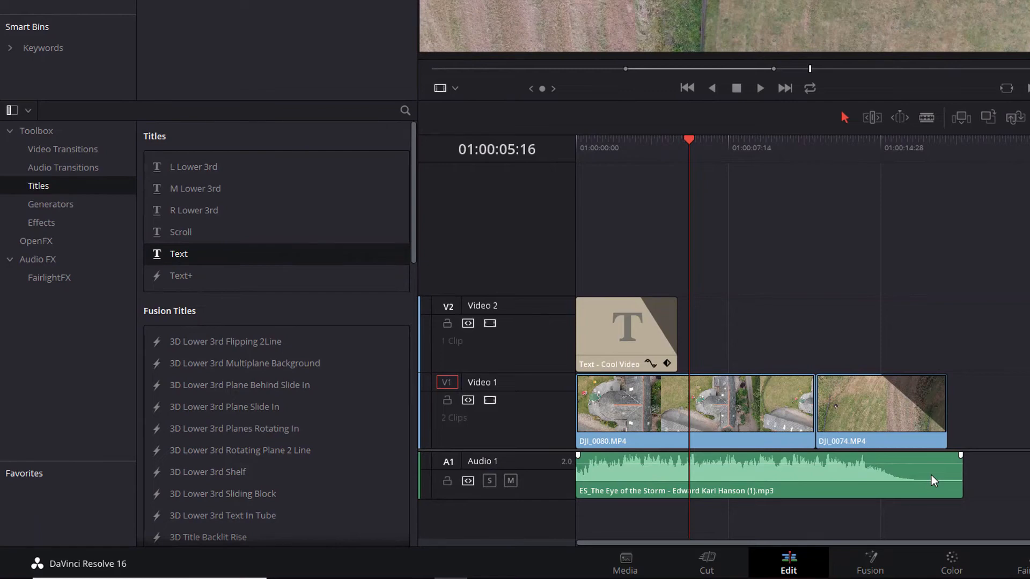
- Lower the music clip's volume on Audio 1 and play the timeline from the start to check it
{"action": "left_click", "coordinate": [931, 475]}
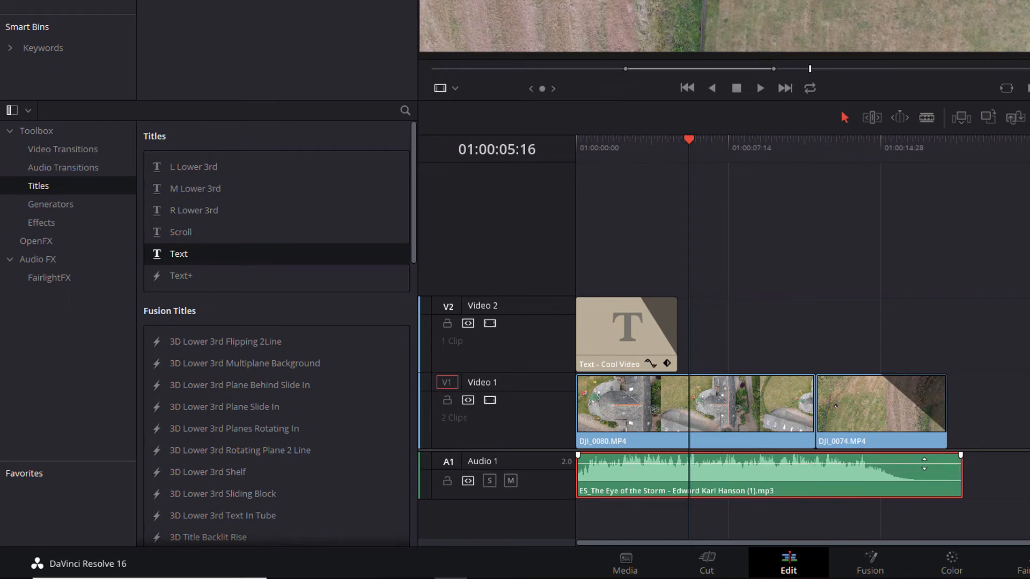
{"action": "left_click_drag", "start_coordinate": [926, 470], "coordinate": [927, 472]}
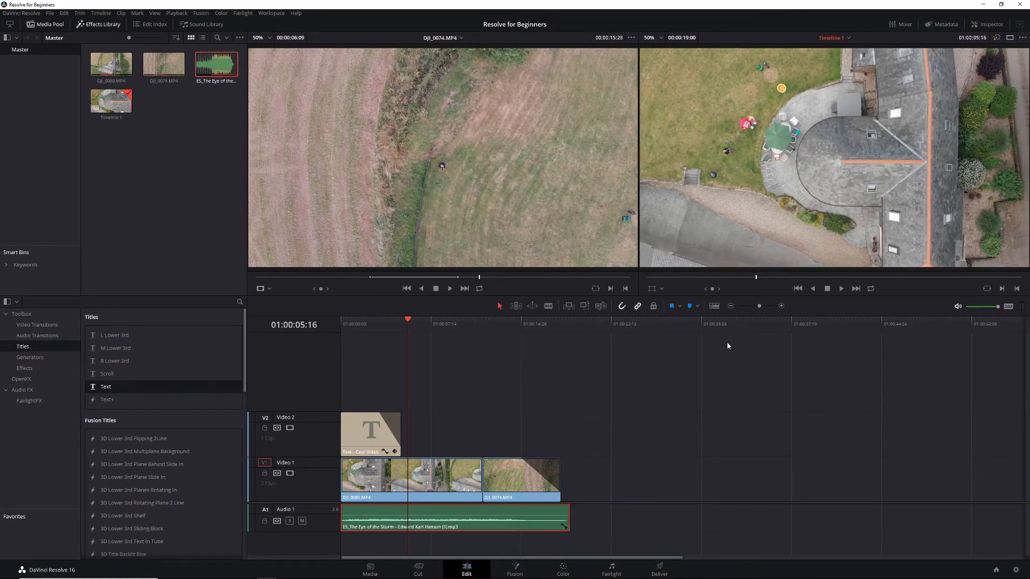
{"action": "left_click", "coordinate": [797, 288]}
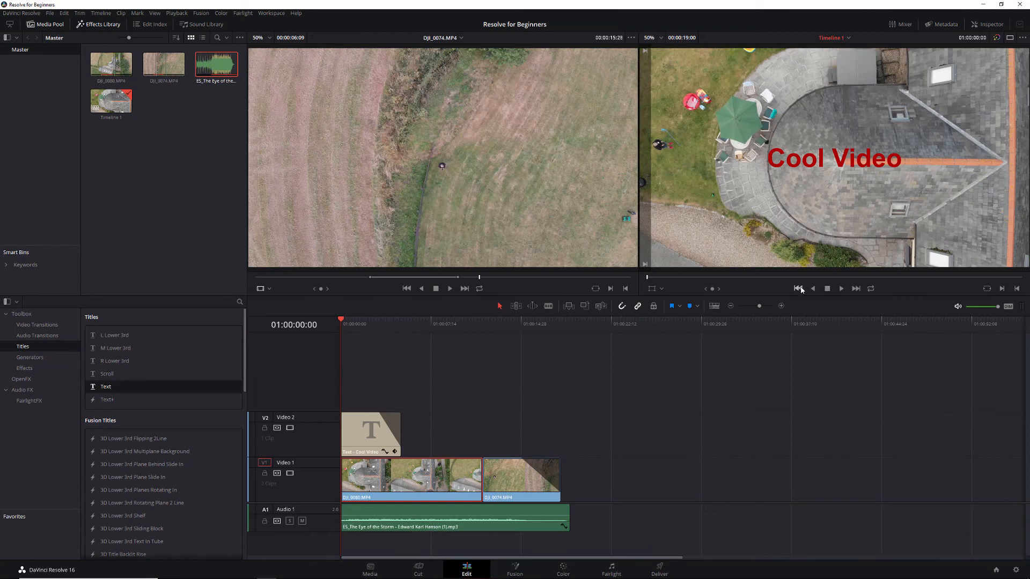
{"action": "left_click", "coordinate": [841, 289]}
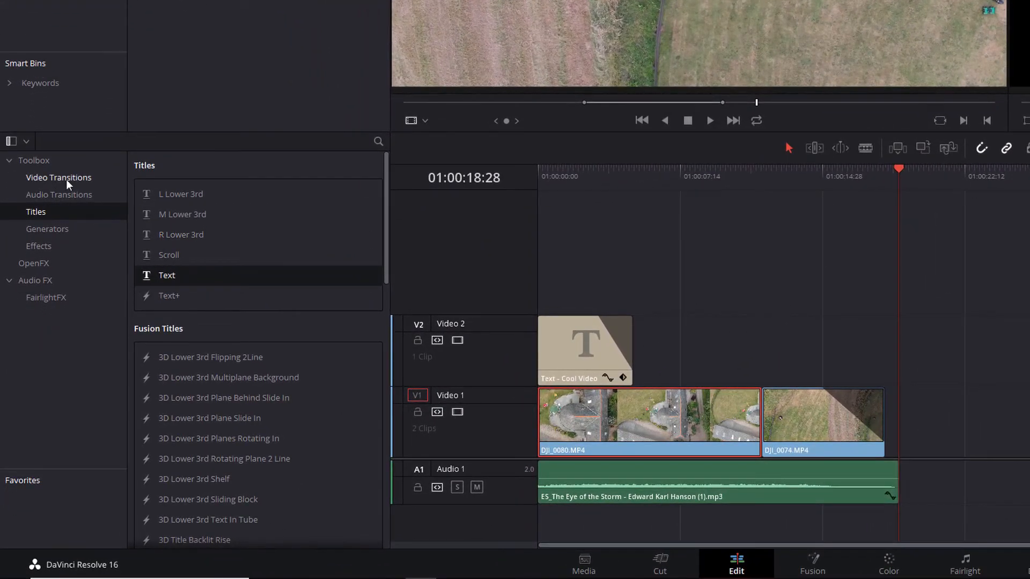
- Add a Cross Dissolve video transition between DJI_0080.MP4 and DJI_0074.MP4 and lengthen it to about two and a half seconds
{"action": "left_click", "coordinate": [53, 180]}
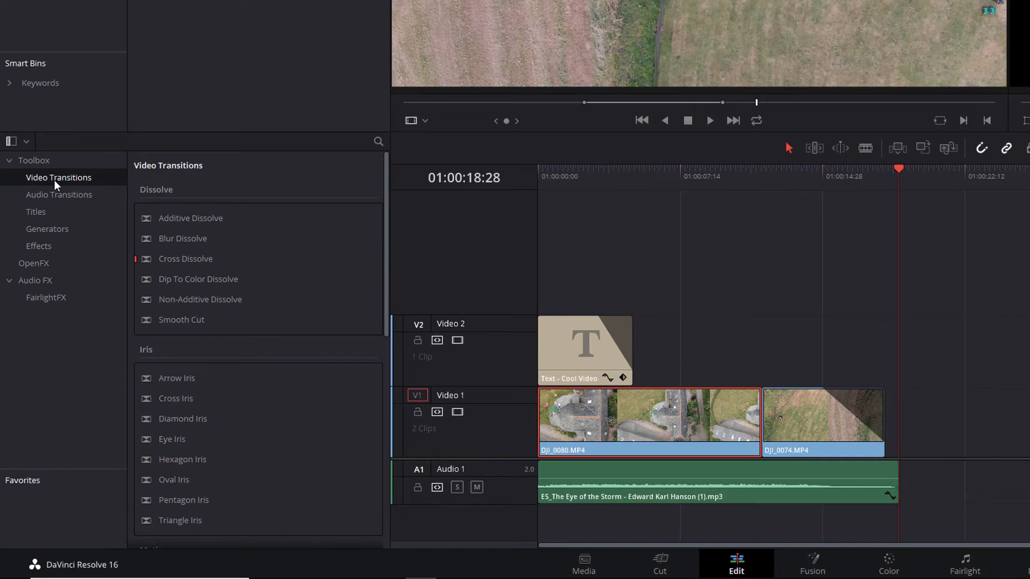
{"action": "left_click", "coordinate": [166, 256]}
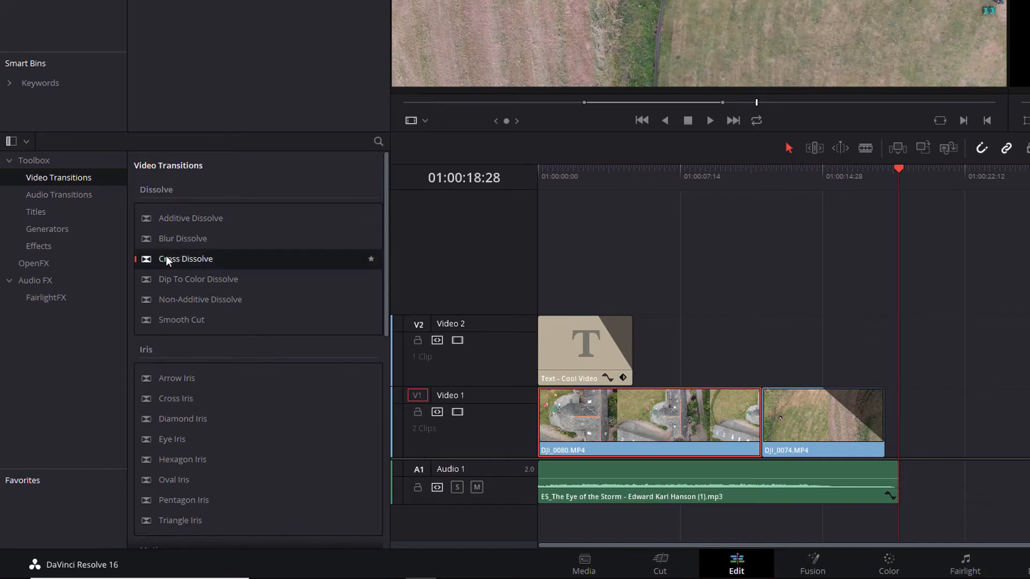
{"action": "left_click_drag", "start_coordinate": [167, 257], "coordinate": [772, 425]}
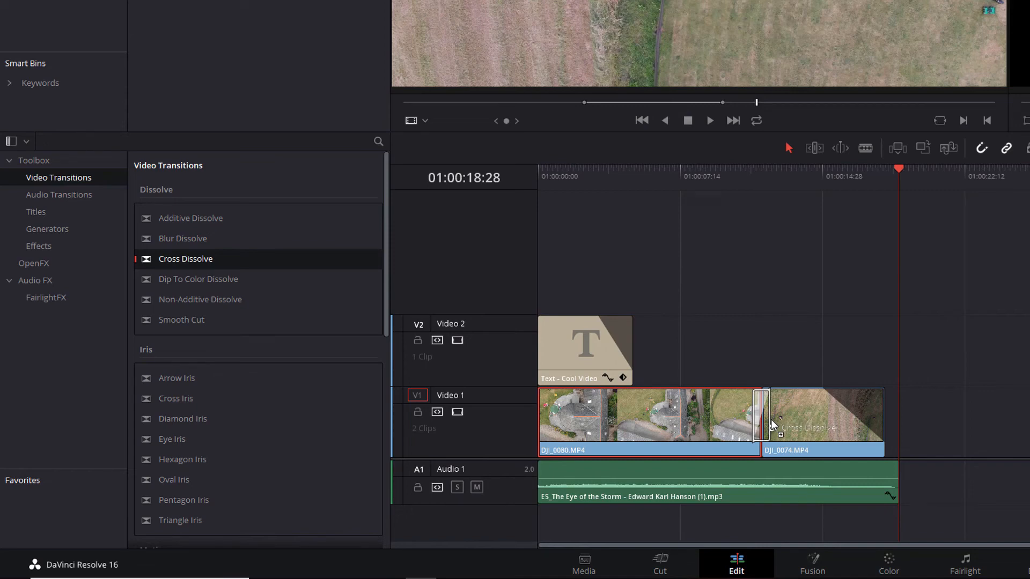
{"action": "left_click_drag", "start_coordinate": [772, 425], "coordinate": [772, 425]}
{"action": "left_click", "coordinate": [753, 425]}
{"action": "left_click_drag", "start_coordinate": [754, 425], "coordinate": [735, 422]}
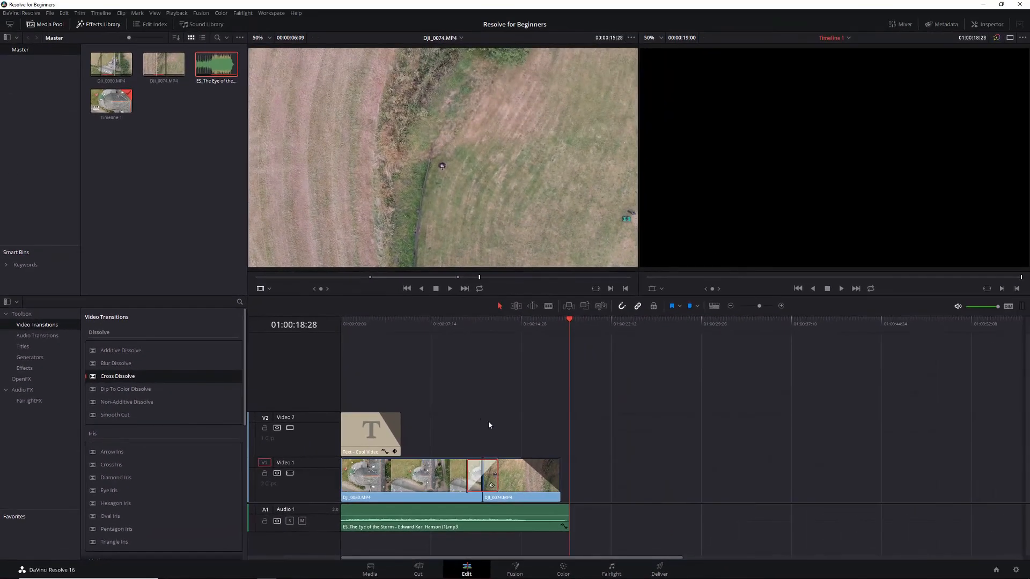
- Play the whole timeline from the start to review the Cross Dissolve
{"action": "left_click", "coordinate": [797, 289]}
{"action": "left_click", "coordinate": [797, 289]}
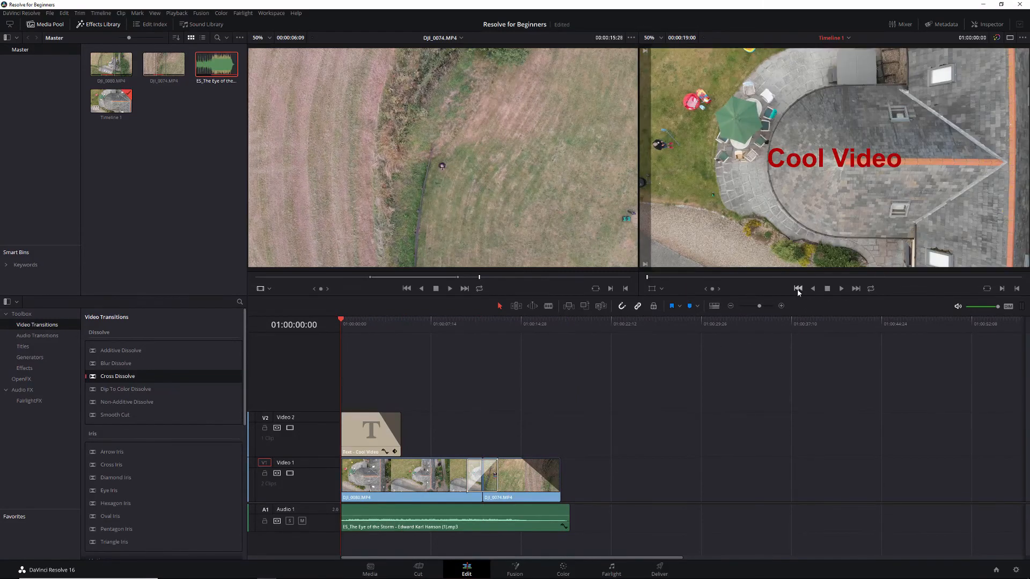
{"action": "left_click", "coordinate": [841, 288]}
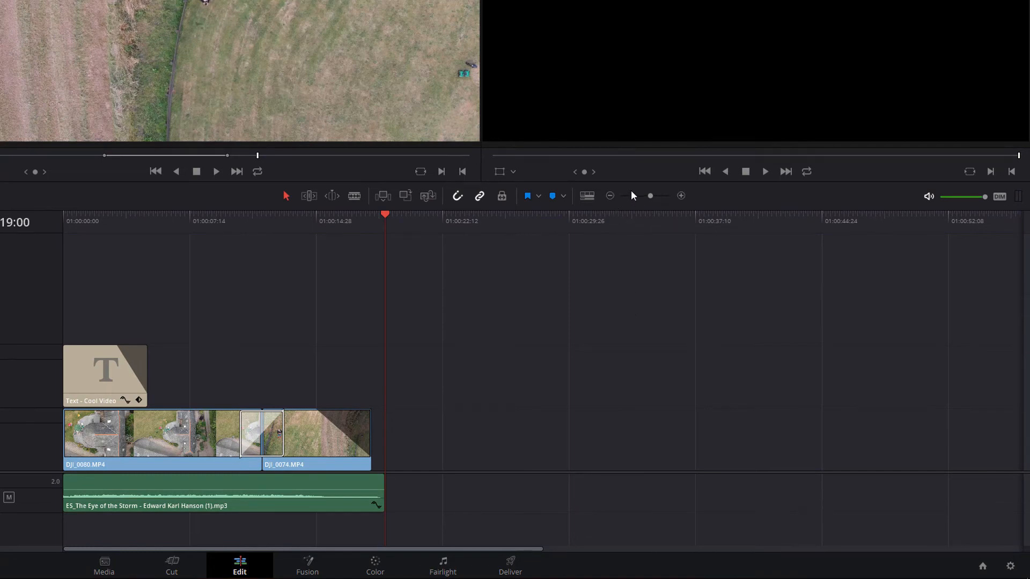
- Magnify the timeline to move the playhead back to 01:00:09:16, before the Cross Dissolve, and restore the wider timeline view
{"action": "left_click", "coordinate": [680, 196]}
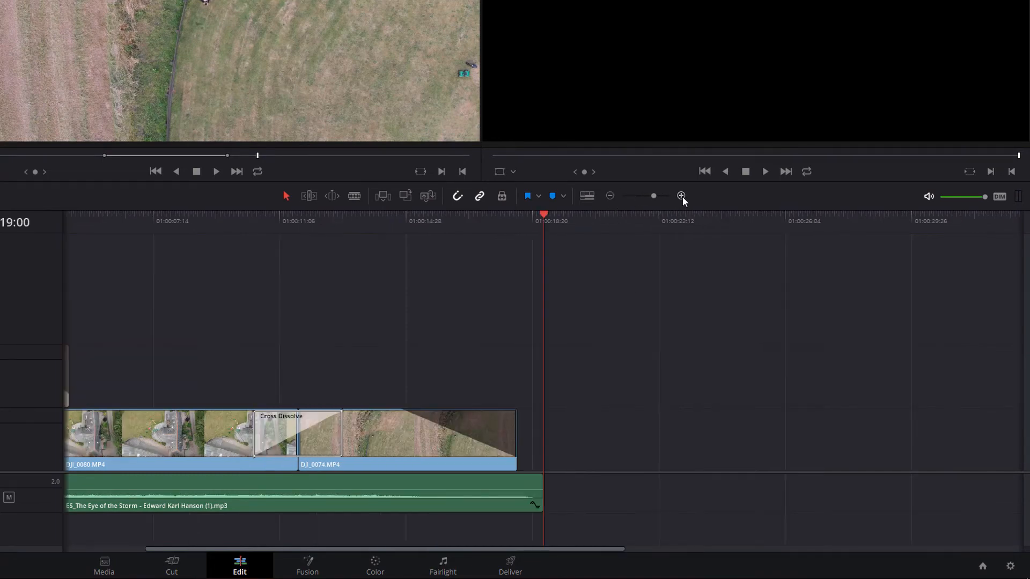
{"action": "left_click", "coordinate": [680, 196]}
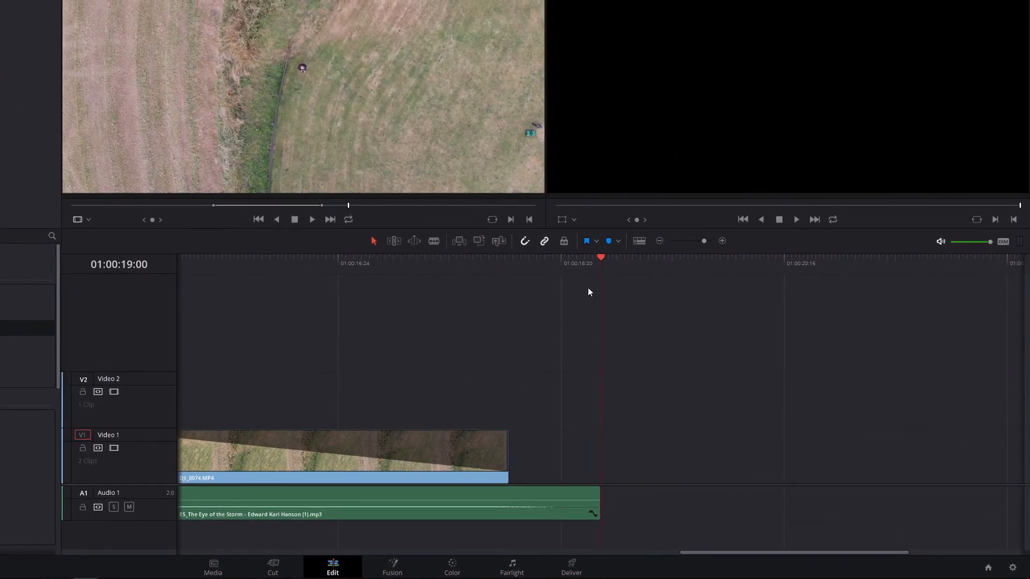
{"action": "left_click_drag", "start_coordinate": [598, 257], "coordinate": [515, 339]}
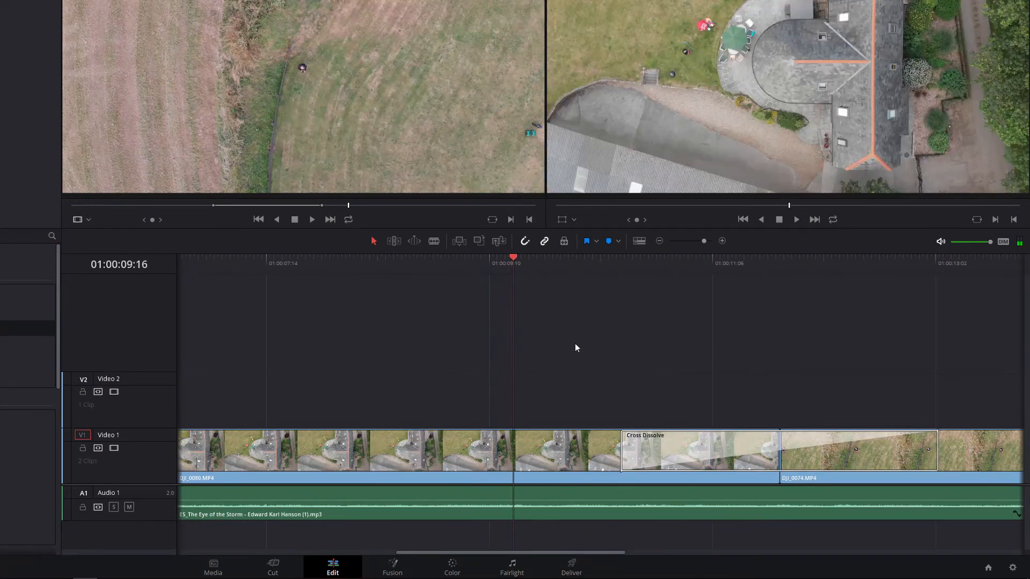
{"action": "left_click", "coordinate": [659, 241]}
{"action": "left_click", "coordinate": [659, 241]}
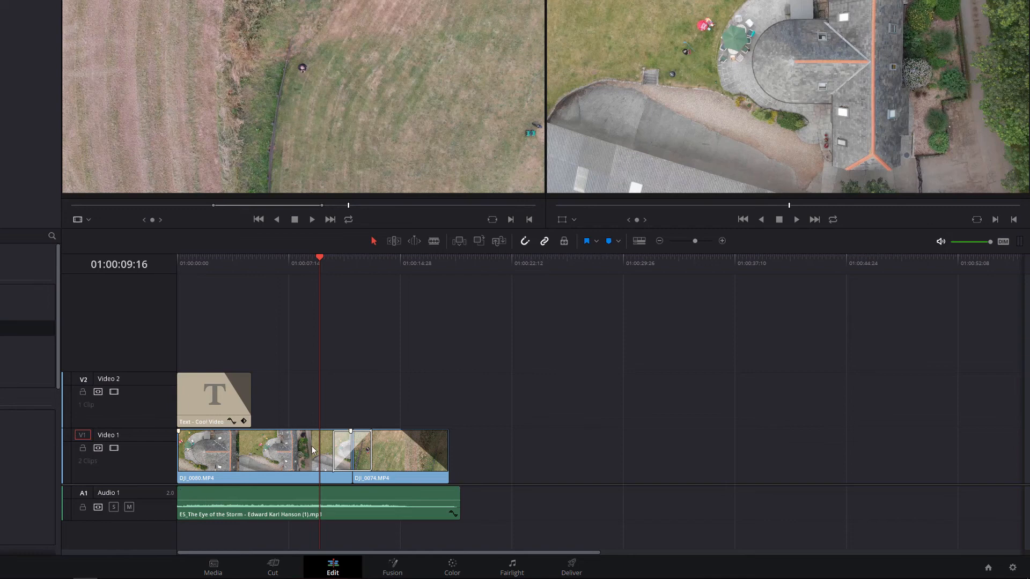
- Lock the Audio 1 track and append DJI_0074.MP4 and DJI_0080.MP4 to the end of Video 1
{"action": "left_click", "coordinate": [83, 506]}
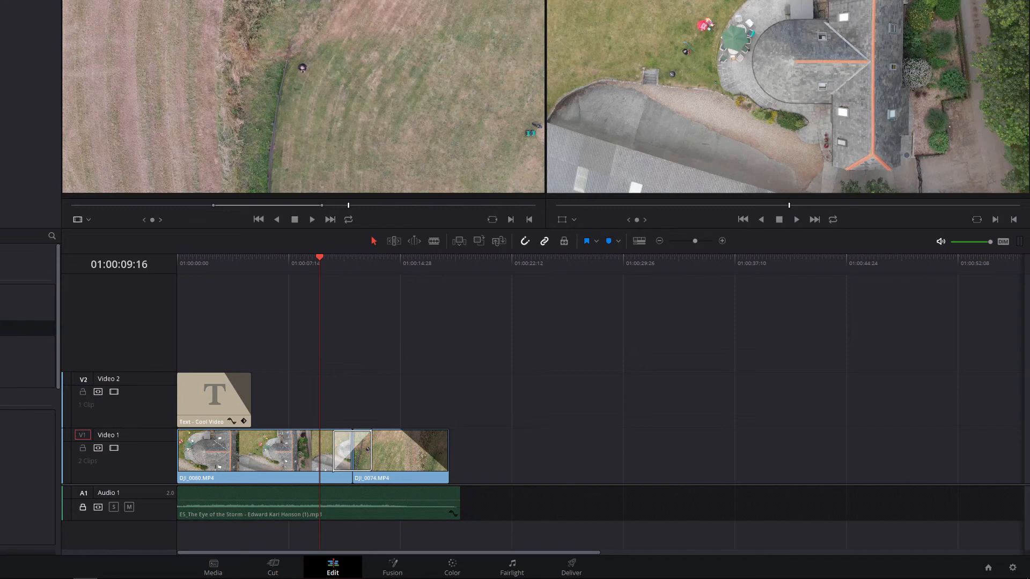
{"action": "left_click_drag", "start_coordinate": [13, 3], "coordinate": [451, 464]}
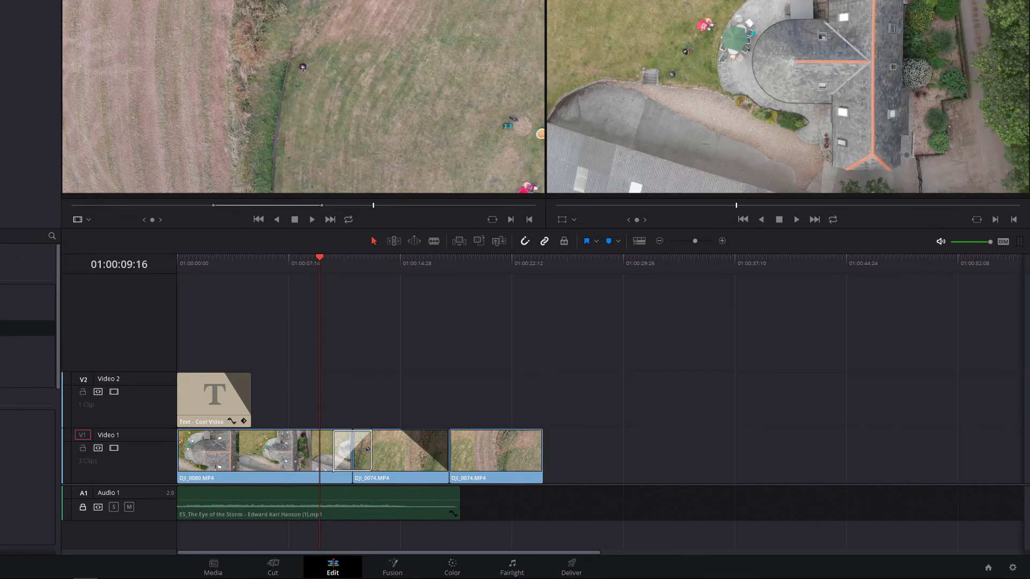
{"action": "left_click_drag", "start_coordinate": [10, 2], "coordinate": [545, 466]}
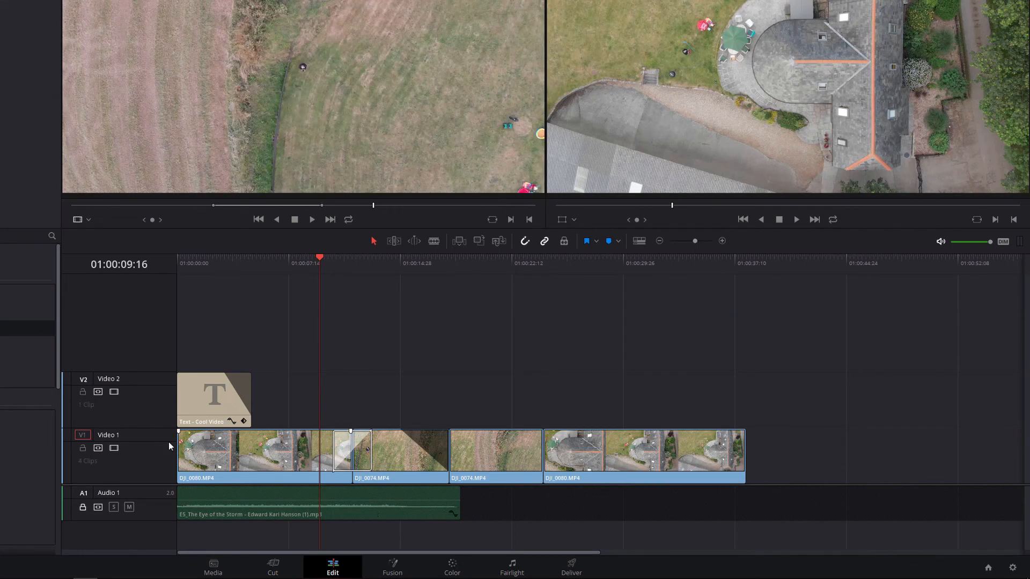
- Lock Video 1 to test selecting its first clip, and unlock both Video 1 and Audio 1
{"action": "left_click", "coordinate": [83, 449]}
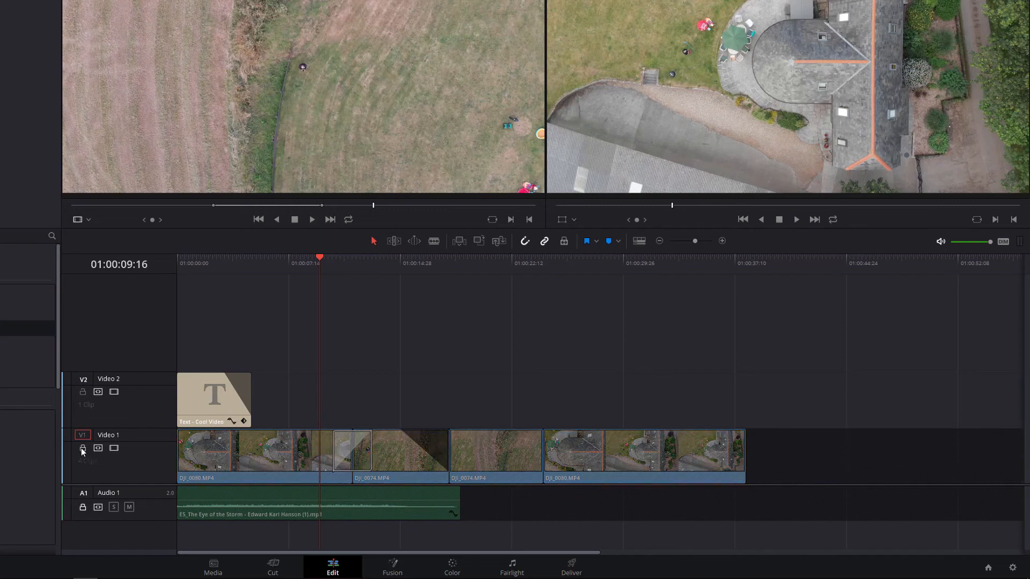
{"action": "left_click", "coordinate": [253, 449]}
{"action": "left_click", "coordinate": [83, 448]}
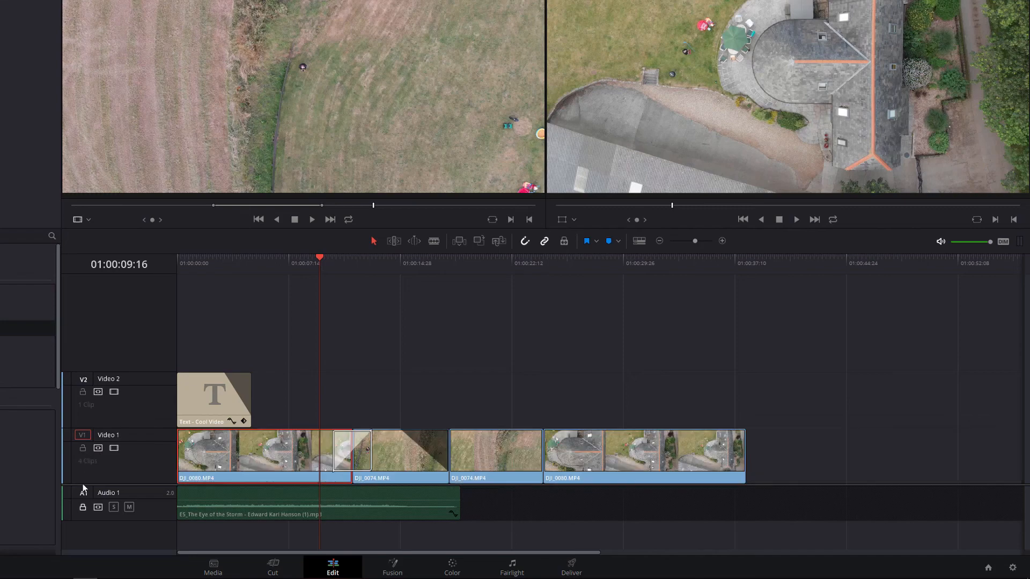
{"action": "left_click", "coordinate": [83, 507]}
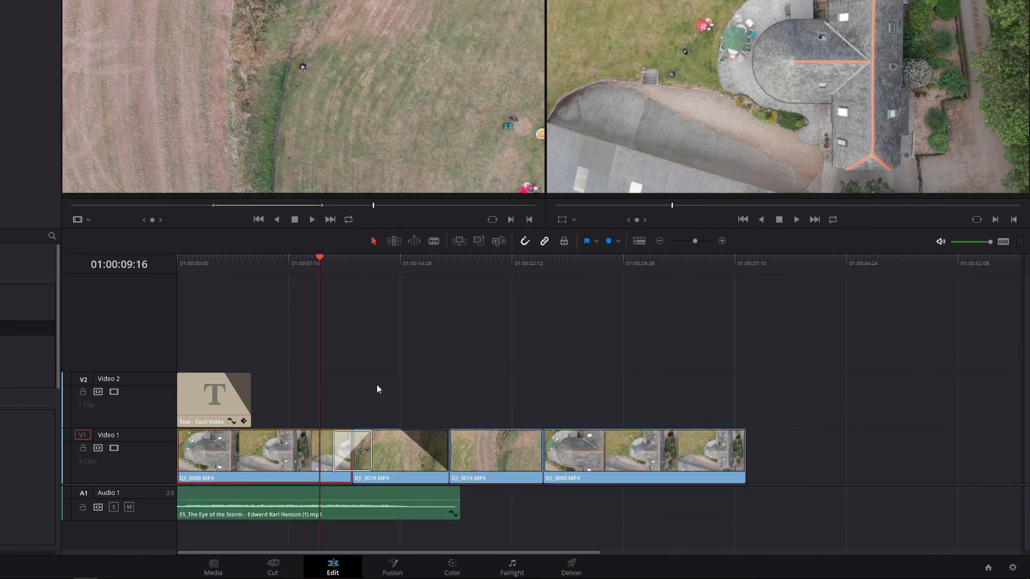
- Mute and unmute the Audio 1 track, and disable the Video 1 track
{"action": "left_click", "coordinate": [130, 507]}
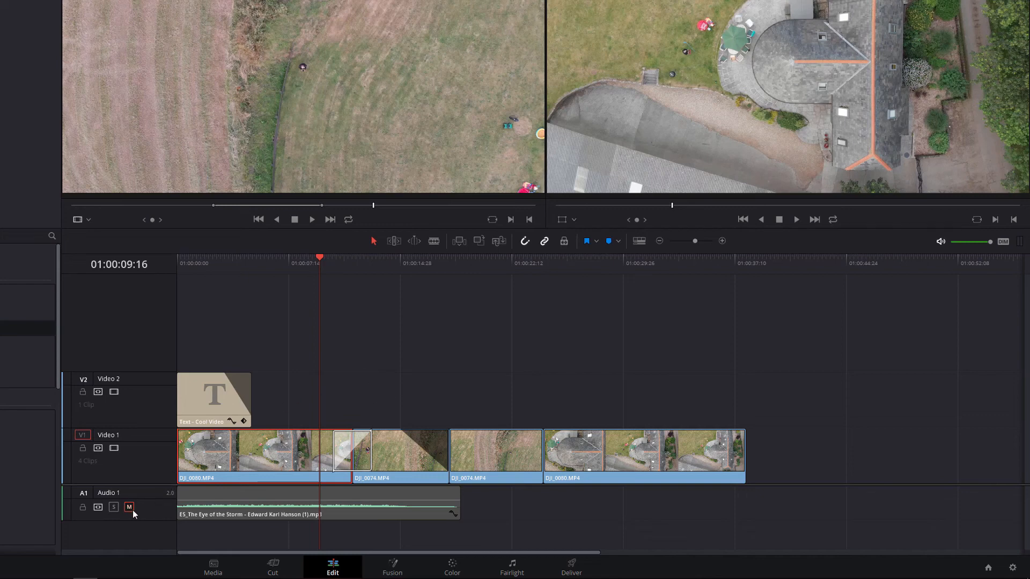
{"action": "left_click", "coordinate": [130, 508]}
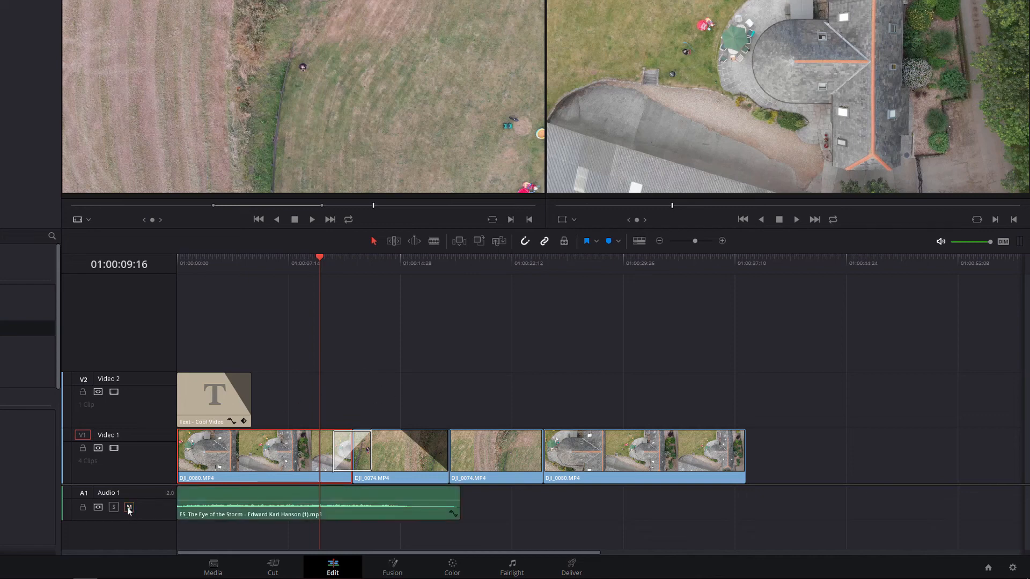
{"action": "left_click", "coordinate": [113, 448]}
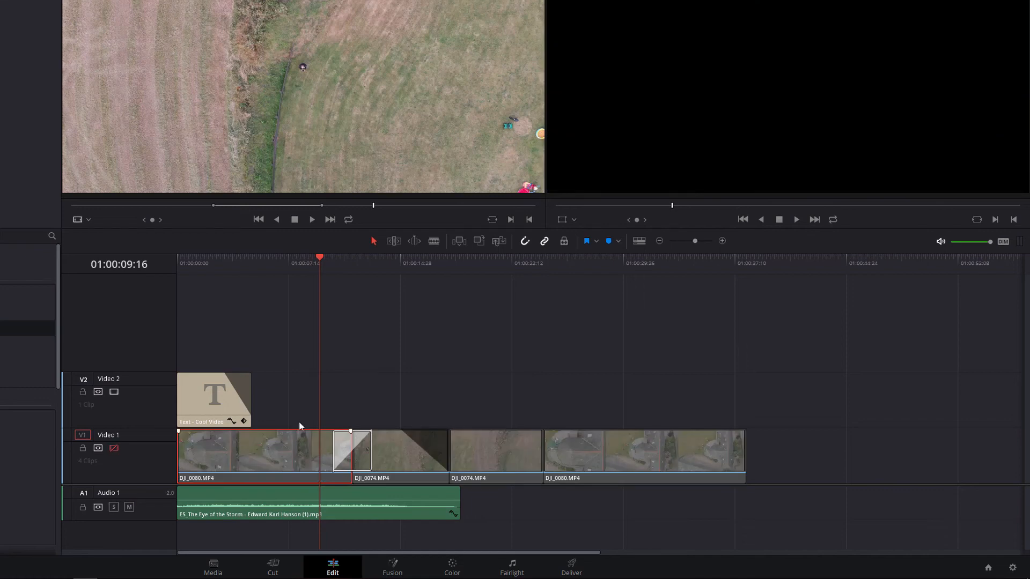
- Play the timeline from its start for a few seconds to check the output with Video 1 disabled
{"action": "left_click_drag", "start_coordinate": [320, 260], "coordinate": [164, 263]}
{"action": "left_click", "coordinate": [797, 219]}
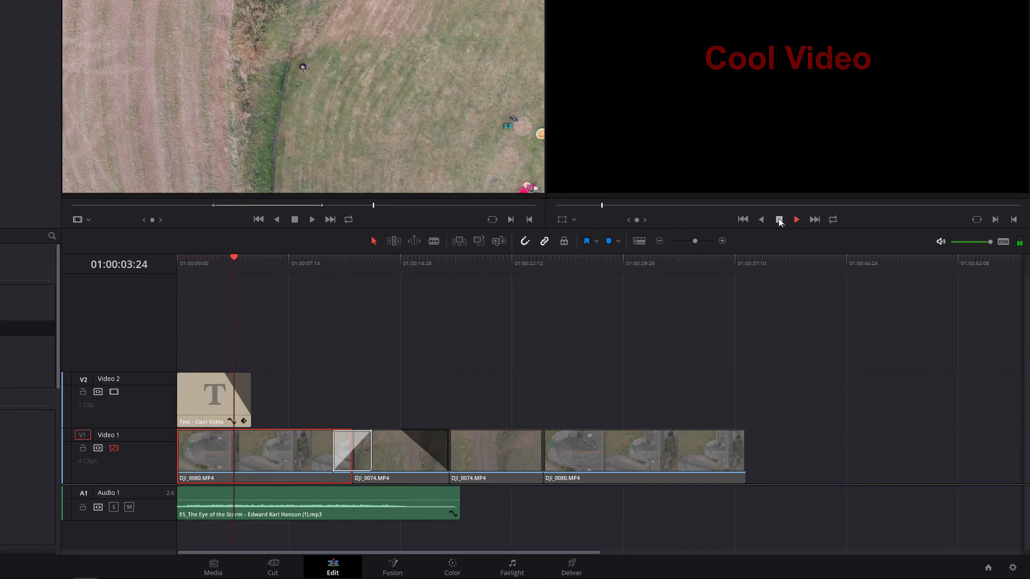
{"action": "left_click", "coordinate": [779, 220]}
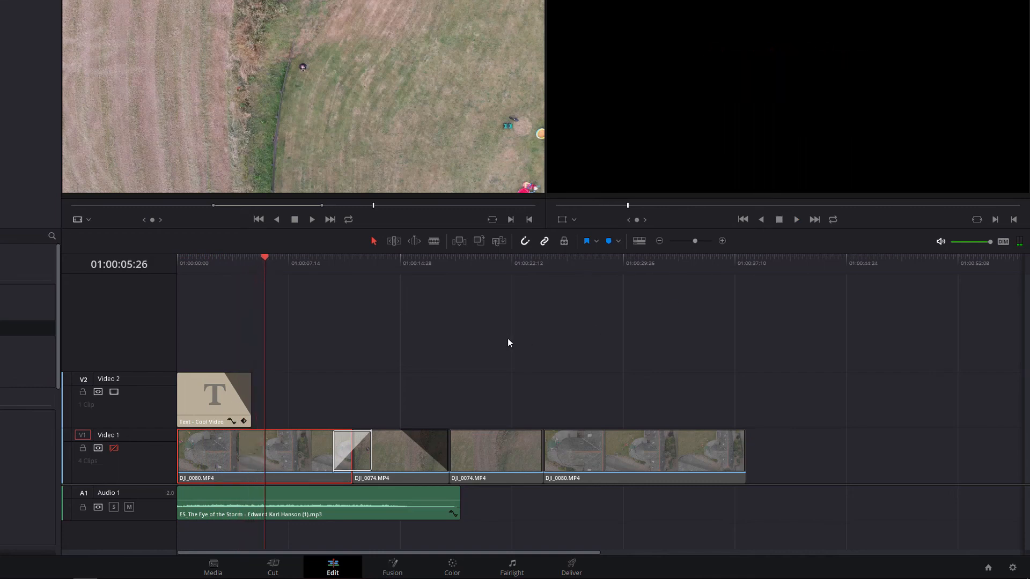
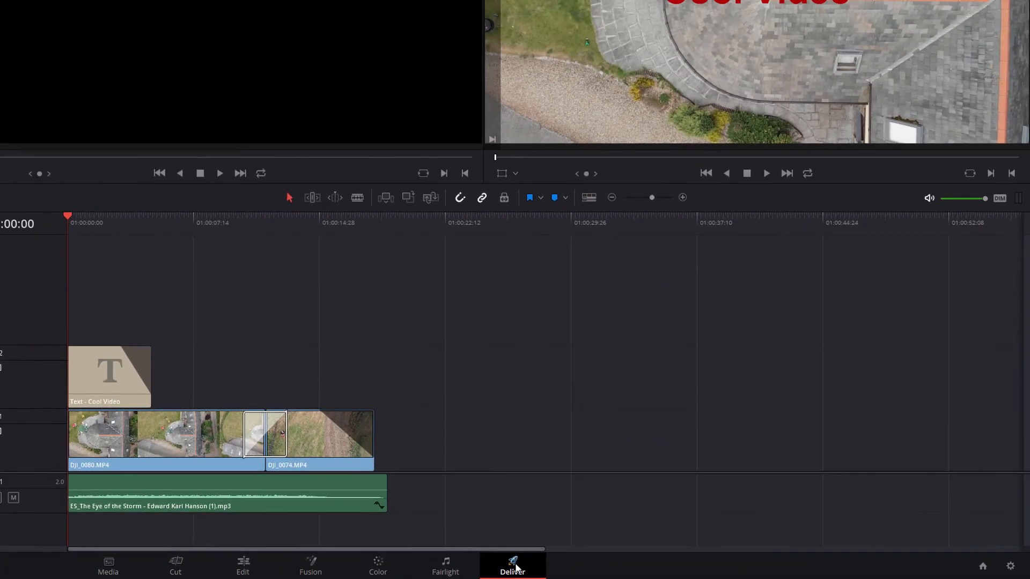
- Switch to the Deliver page, choose the YouTube 1080p render preset and set the filename to Cool Video Demo
{"action": "left_click", "coordinate": [427, 564]}
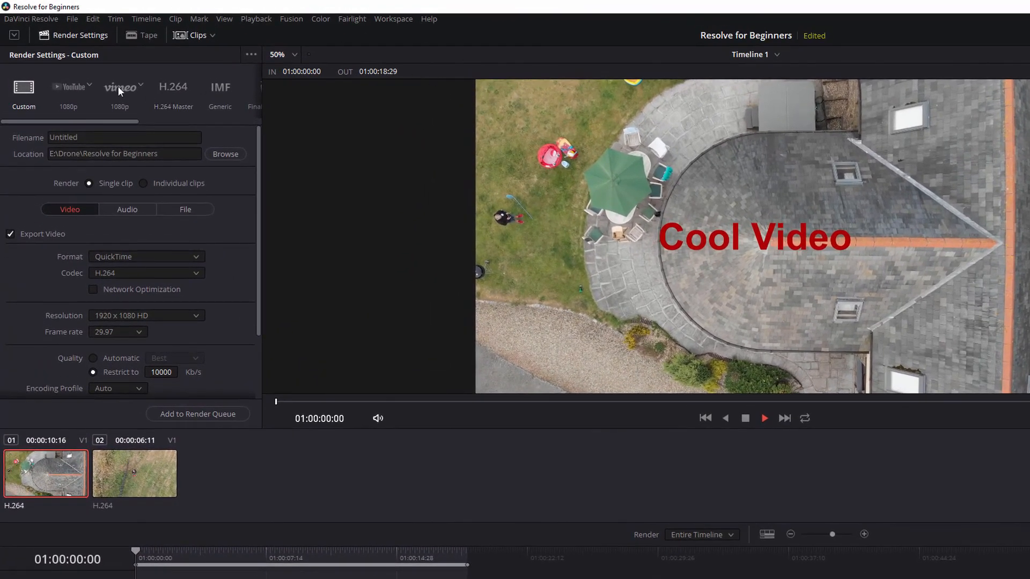
{"action": "left_click", "coordinate": [66, 86]}
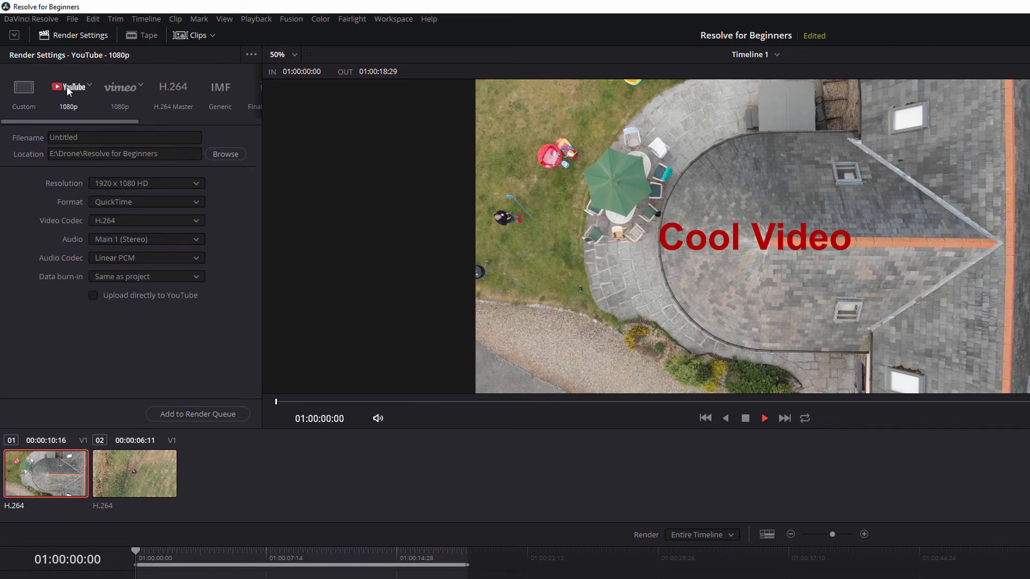
{"action": "left_click", "coordinate": [97, 137]}
{"action": "double_click", "coordinate": [102, 137]}
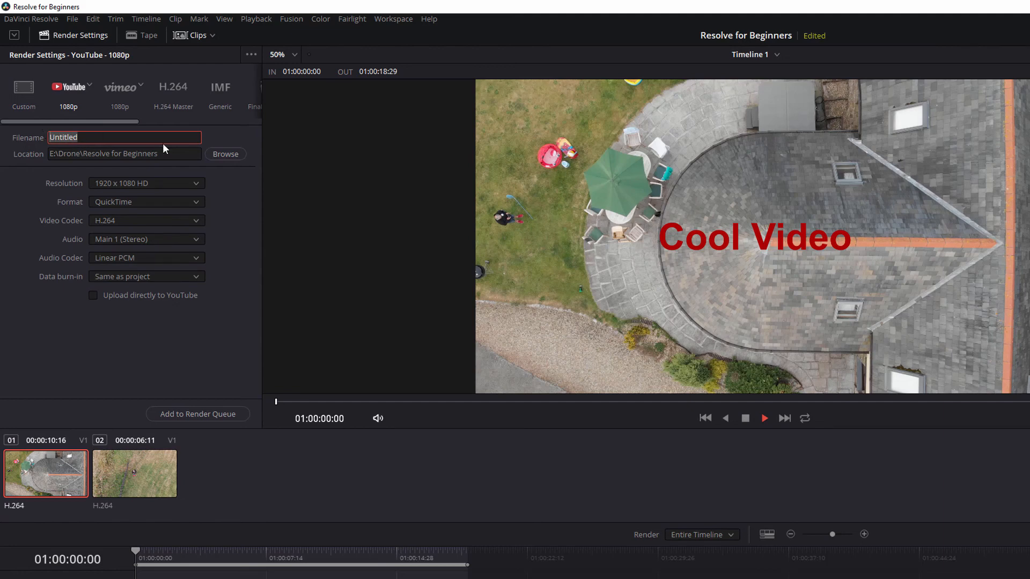
{"action": "type", "text": "Cool "}
{"action": "type", "text": "Video Dem"}
{"action": "type", "text": "o"}
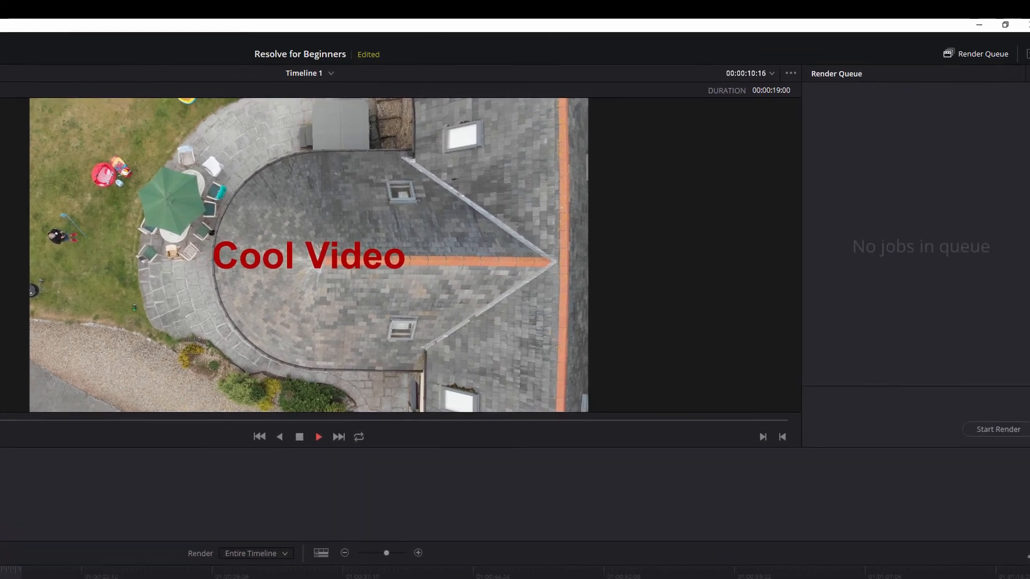
- Add the Cool Video Demo export to the render queue and render it
{"action": "left_click", "coordinate": [193, 414]}
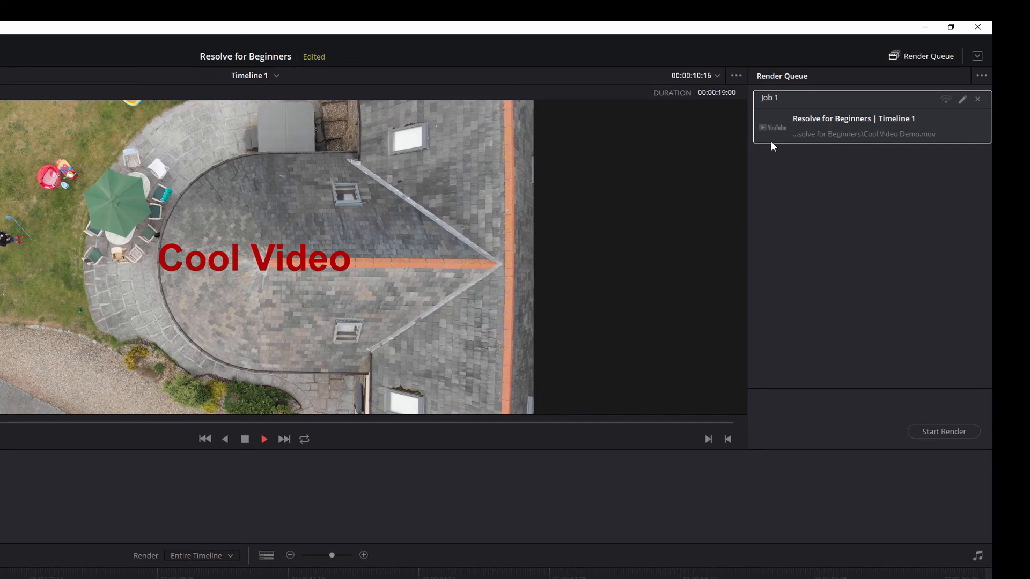
{"action": "left_click", "coordinate": [932, 432]}
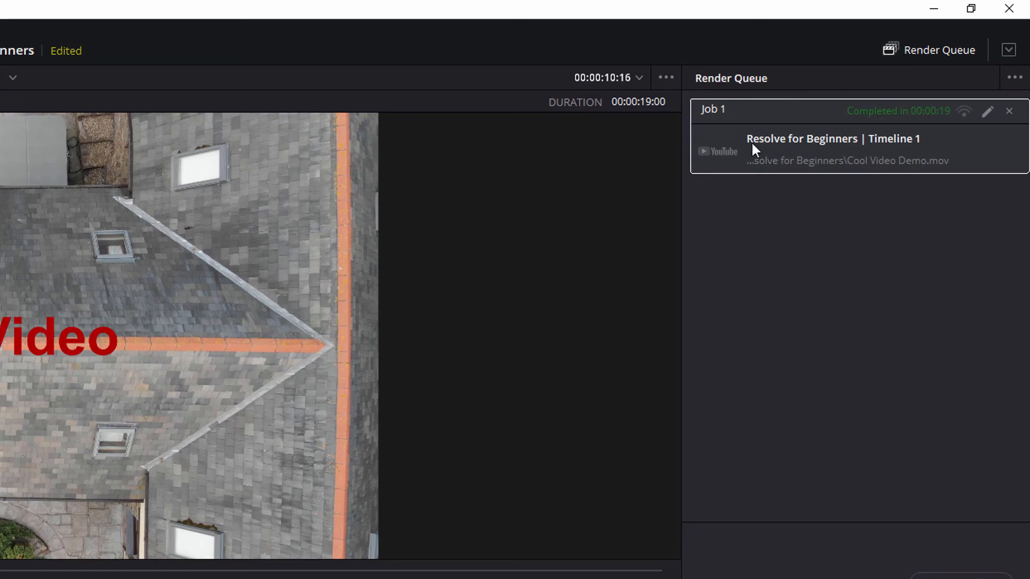
- Open the finished job's file location, preview Cool Video Demo.mov for a few seconds, and close the player and folder window
{"action": "right_click", "coordinate": [778, 140]}
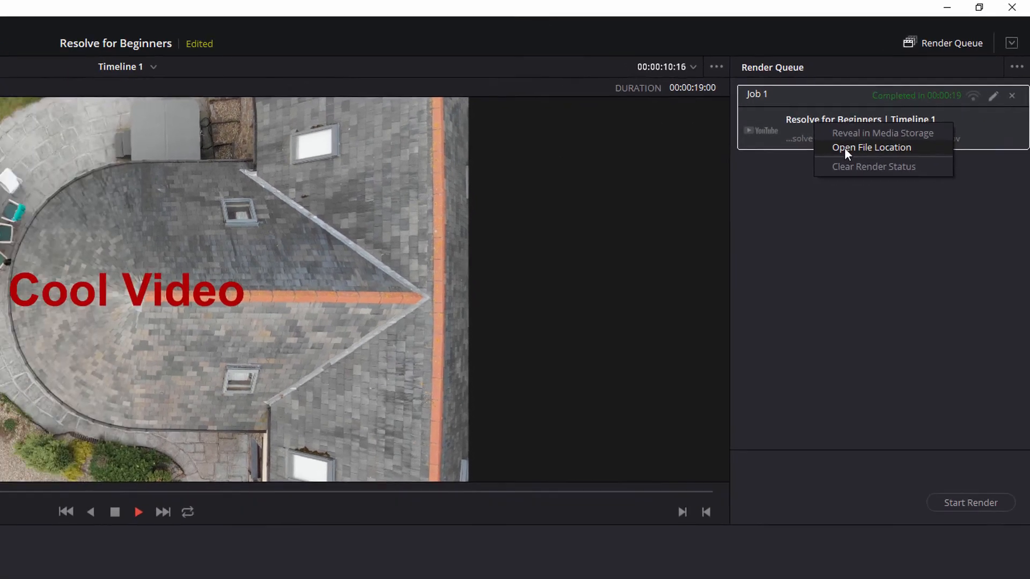
{"action": "left_click", "coordinate": [814, 169]}
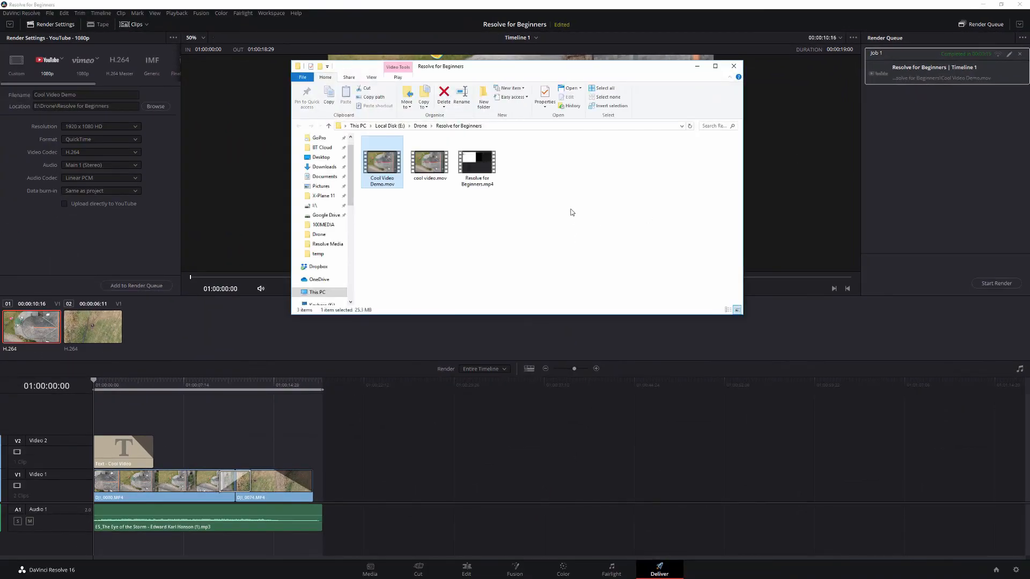
{"action": "double_click", "coordinate": [380, 162]}
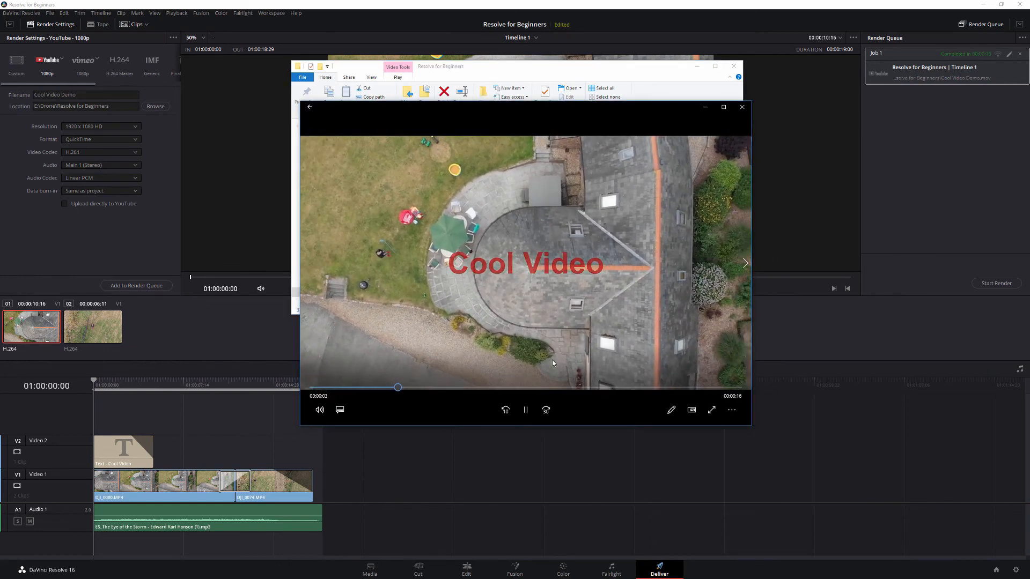
{"action": "left_click", "coordinate": [531, 418]}
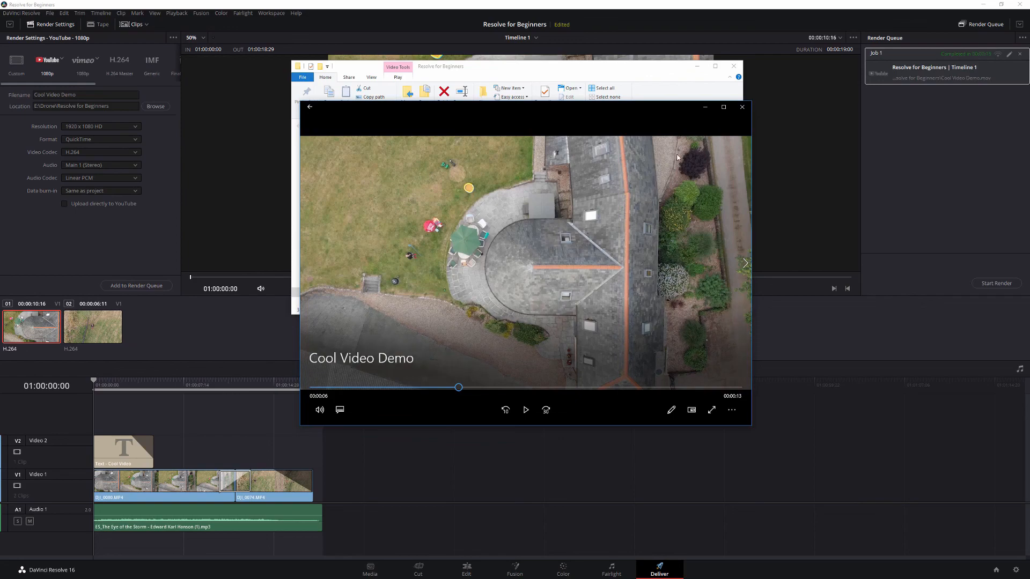
{"action": "left_click", "coordinate": [742, 107]}
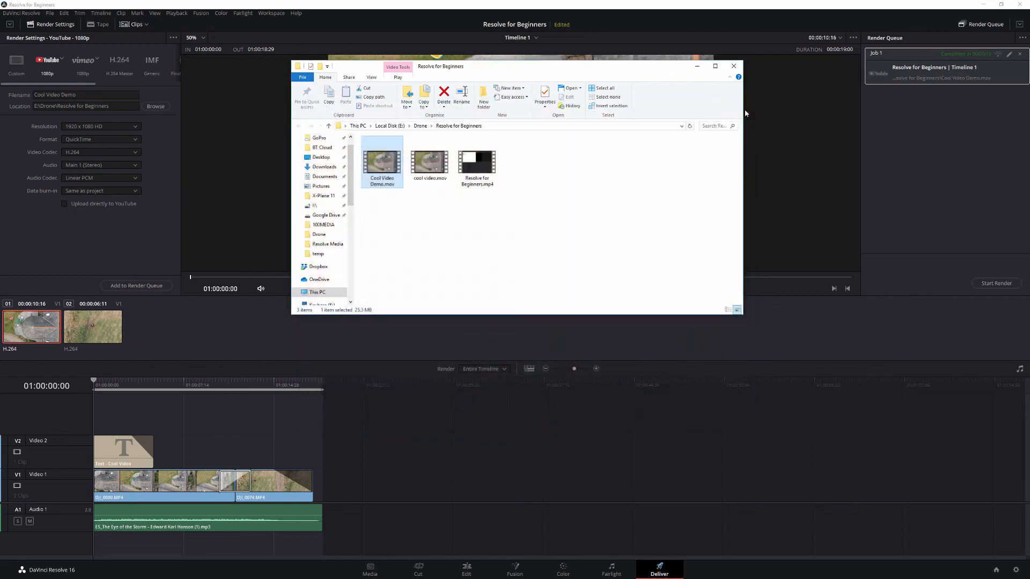
{"action": "left_click", "coordinate": [738, 68]}
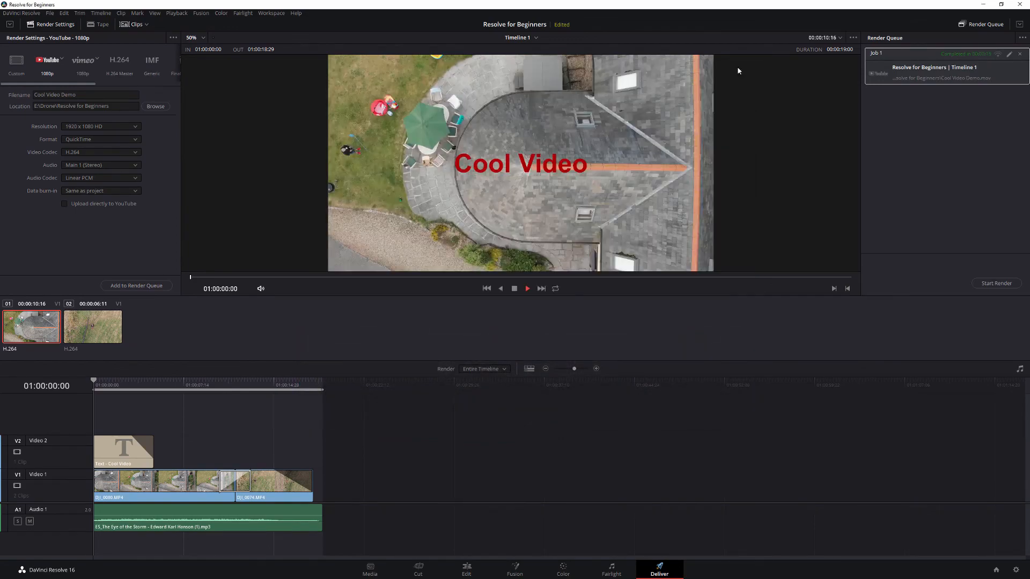